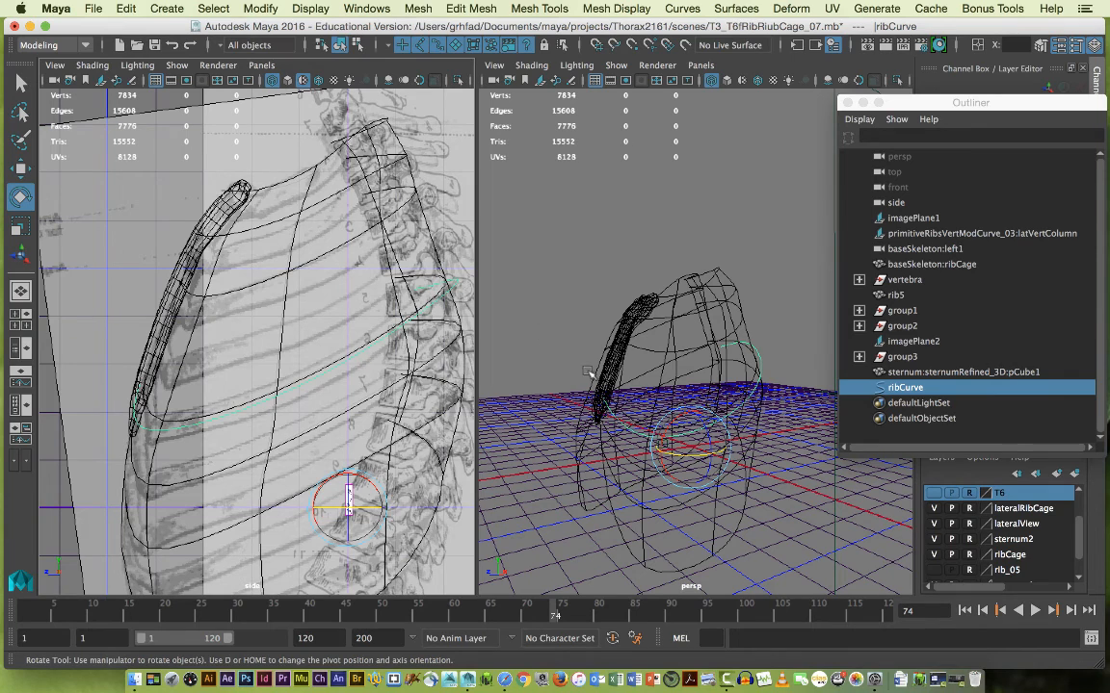
Create a NURBS circle to serve as a rib cross-section profile.
{"action": "left_click", "coordinate": [616, 65]}
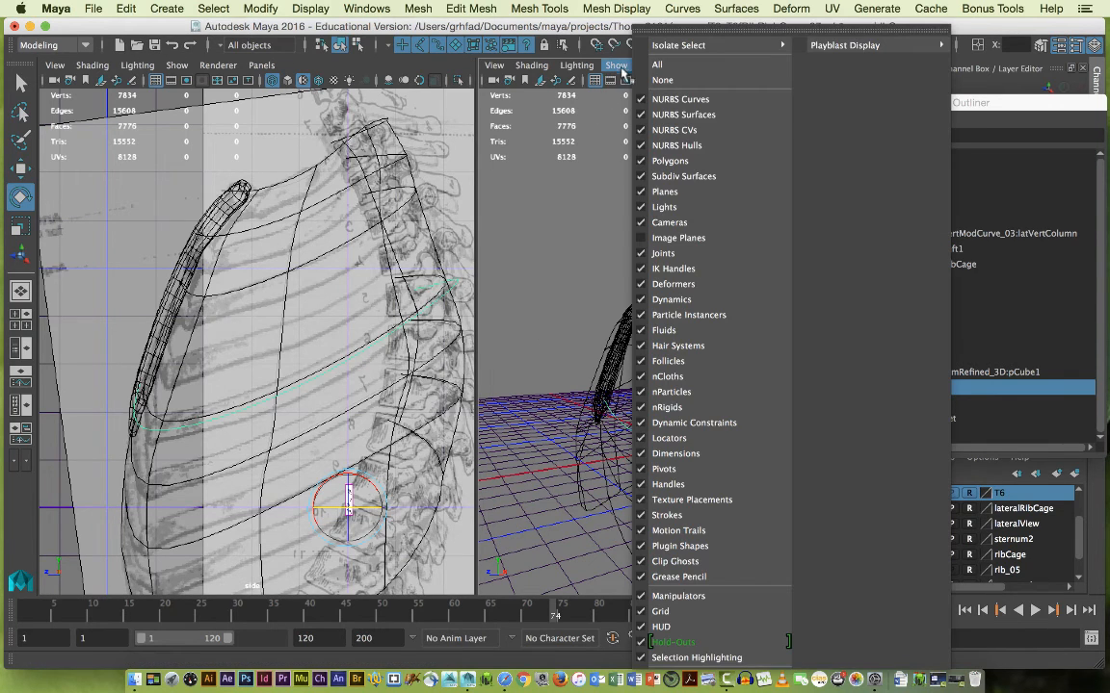
{"action": "left_click", "coordinate": [578, 304]}
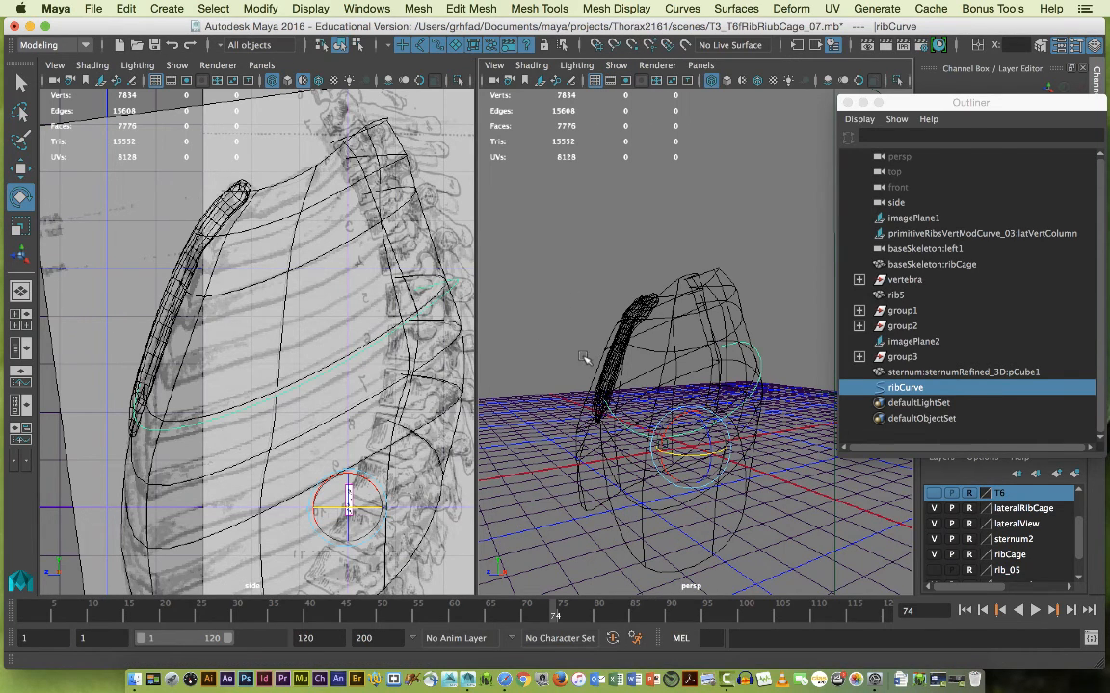
{"action": "left_click", "coordinate": [165, 9]}
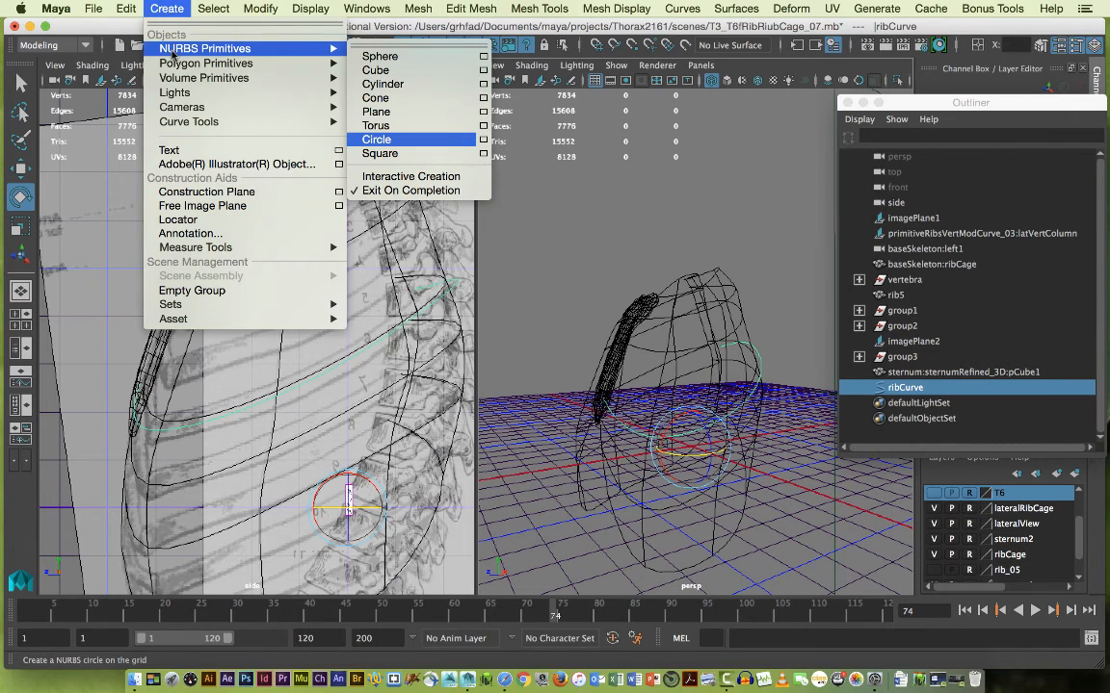
{"action": "mouse_move", "coordinate": [323, 49]}
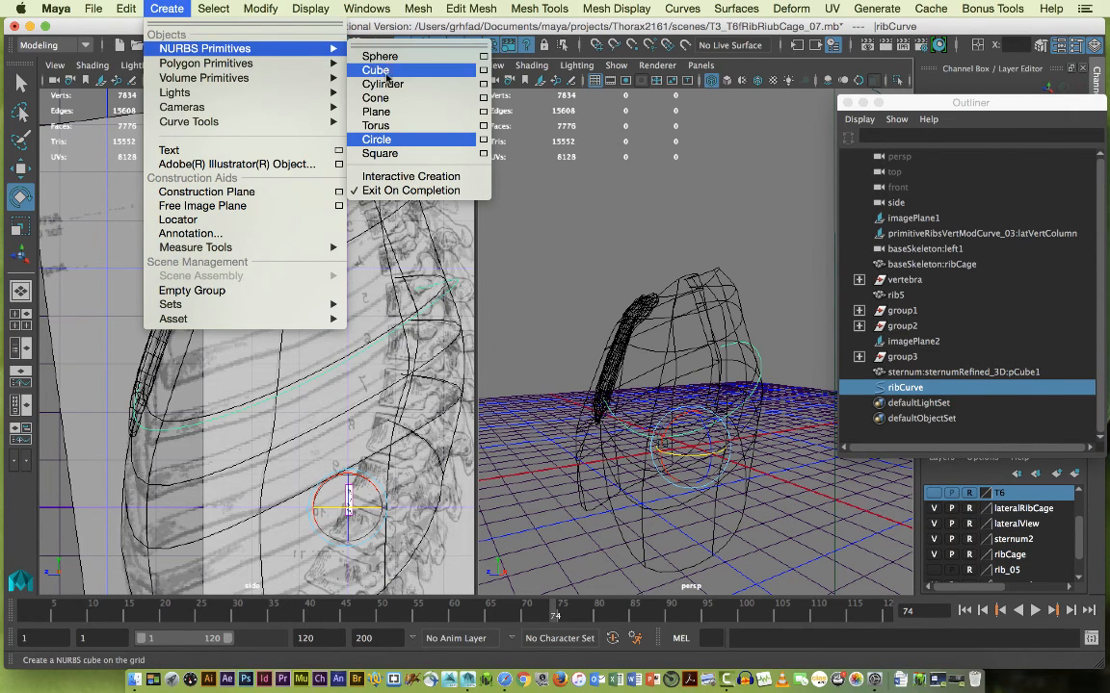
{"action": "left_click", "coordinate": [376, 140]}
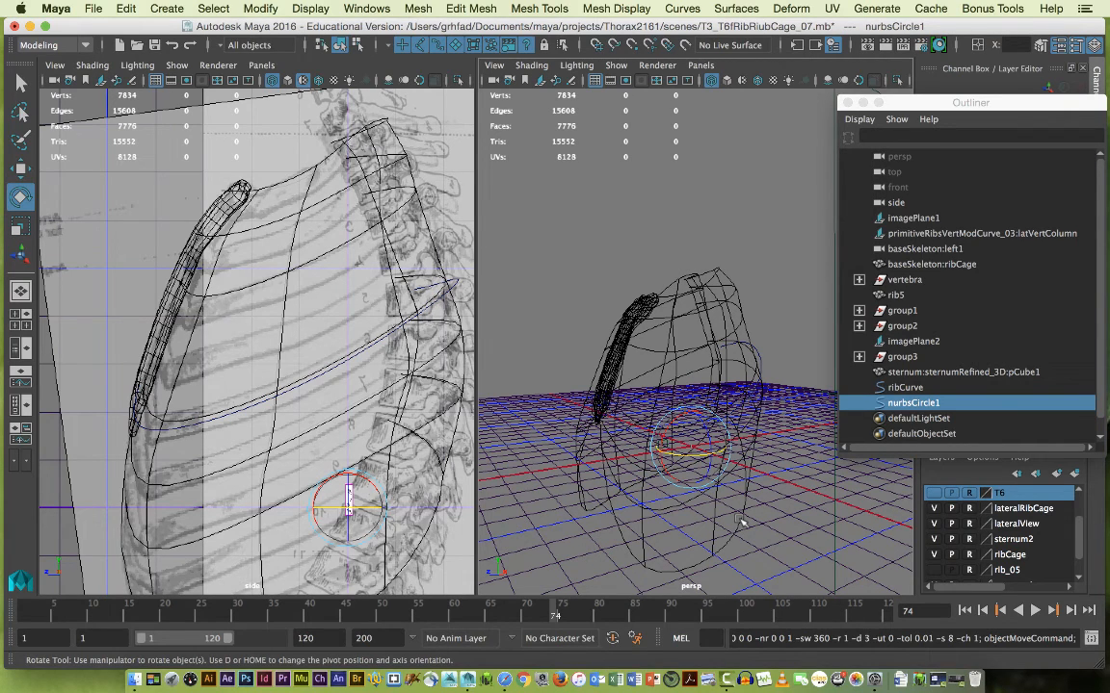
Raise the NURBS circle vertically to a Translate Y of 154, level with the middle of the rib curve in the side view.
{"action": "key", "text": "w"}
{"action": "left_click_drag", "start_coordinate": [690, 409], "coordinate": [688, 349]}
{"action": "left_click_drag", "start_coordinate": [617, 329], "coordinate": [616, 289]}
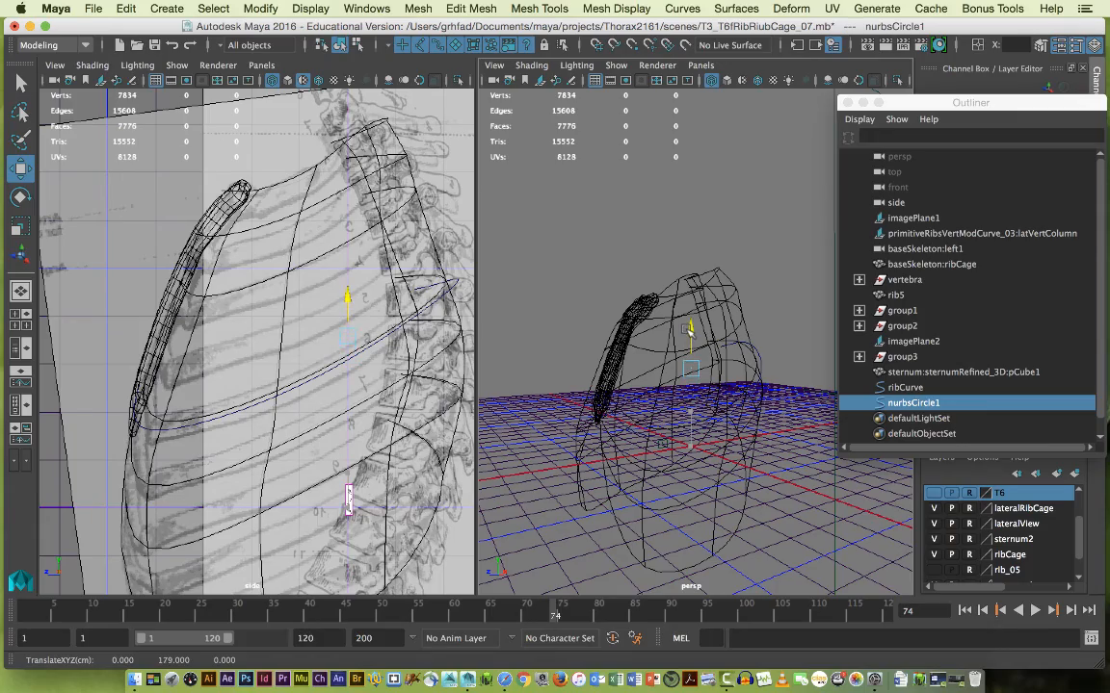
{"action": "left_click_drag", "start_coordinate": [595, 377], "coordinate": [724, 421], "text": "alt"}
{"action": "right_click_drag", "start_coordinate": [725, 421], "coordinate": [825, 423], "text": "alt"}
{"action": "middle_click_drag", "start_coordinate": [778, 415], "coordinate": [635, 409], "text": "alt"}
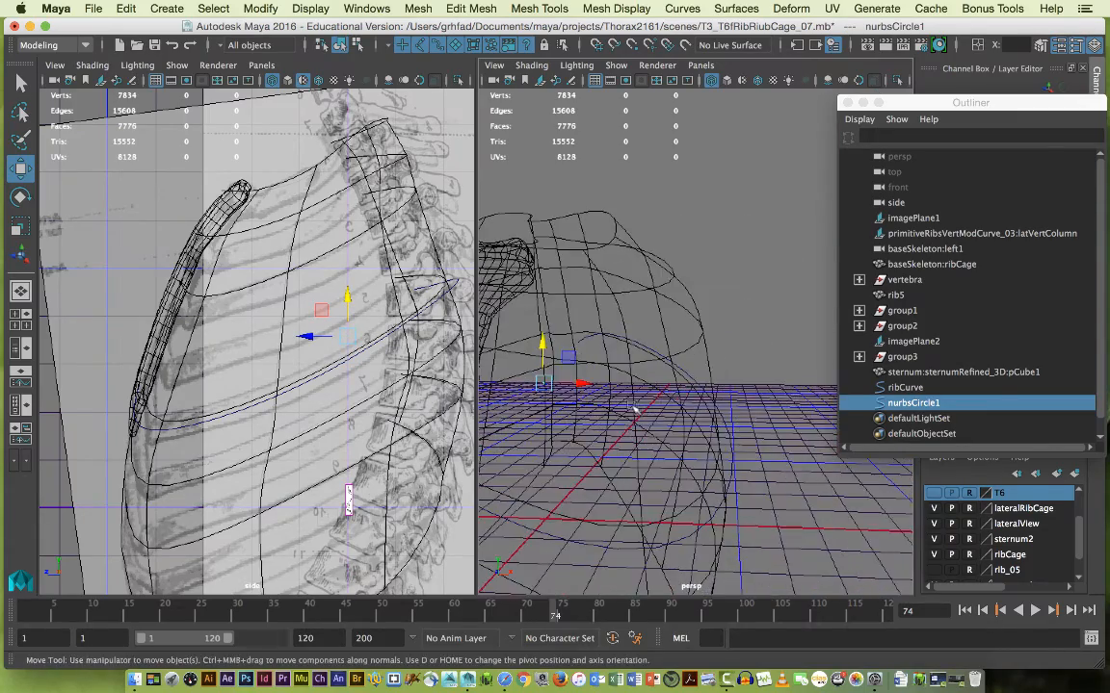
{"action": "right_click_drag", "start_coordinate": [635, 409], "coordinate": [676, 400], "text": "alt"}
{"action": "middle_click_drag", "start_coordinate": [676, 400], "coordinate": [798, 408], "text": "alt"}
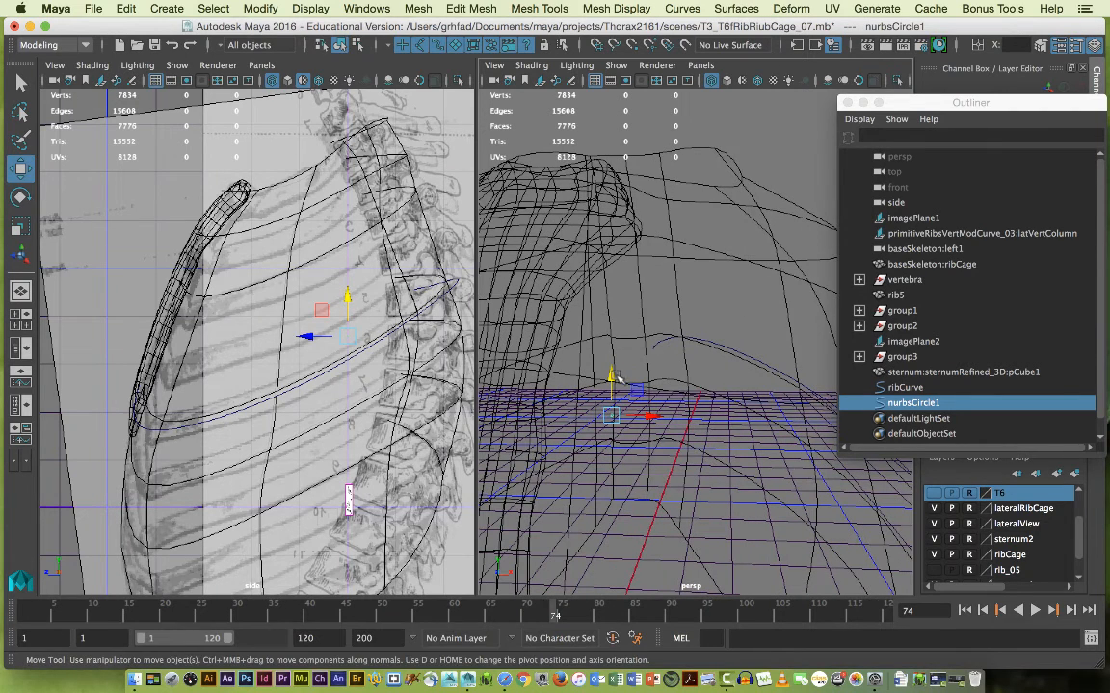
{"action": "left_click_drag", "start_coordinate": [616, 378], "coordinate": [590, 446]}
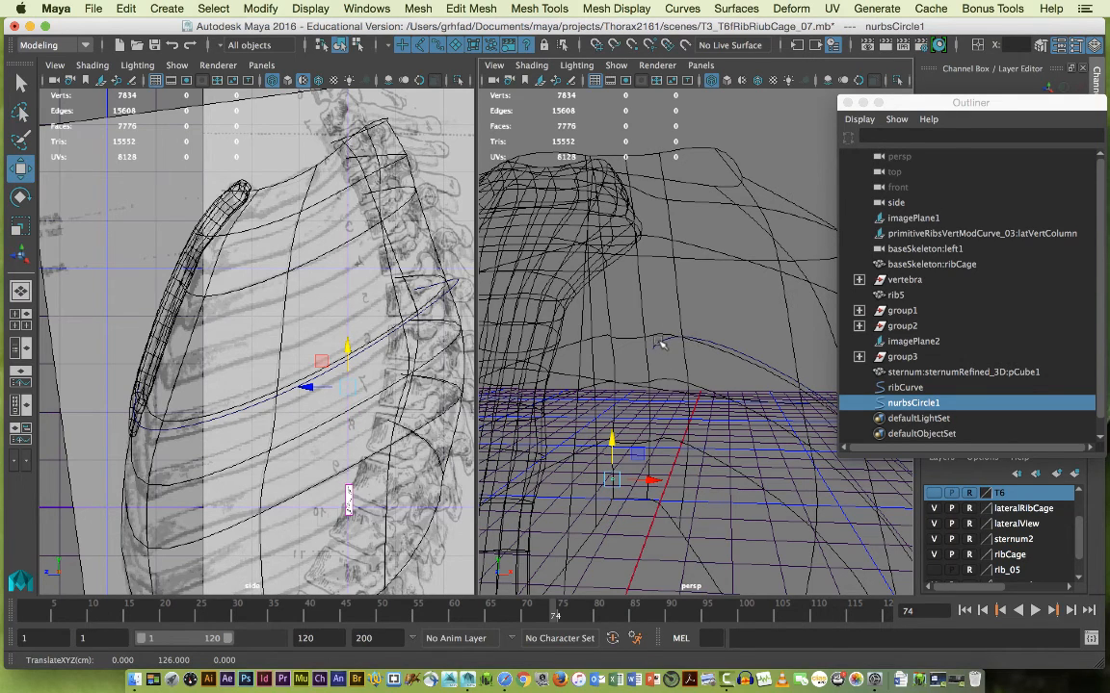
{"action": "left_click", "coordinate": [661, 343]}
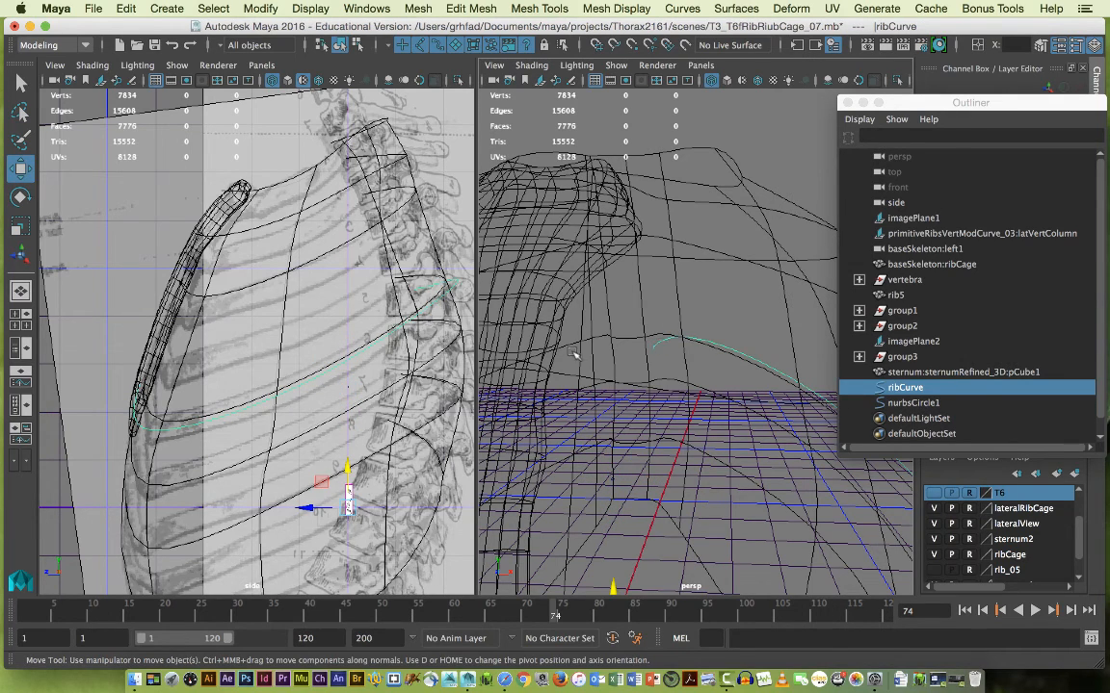
{"action": "left_click", "coordinate": [345, 388]}
{"action": "mouse_move", "coordinate": [350, 353]}
{"action": "left_mouse_down"}
{"action": "mouse_move", "coordinate": [351, 321]}
{"action": "mouse_move", "coordinate": [352, 361]}
{"action": "mouse_move", "coordinate": [379, 369]}
{"action": "mouse_move", "coordinate": [355, 363]}
{"action": "left_mouse_up"}
Scale the circle uniformly to about 19.46 and rotate it about 27.16° around X to match the rib curve's slope.
{"action": "key", "text": "r"}
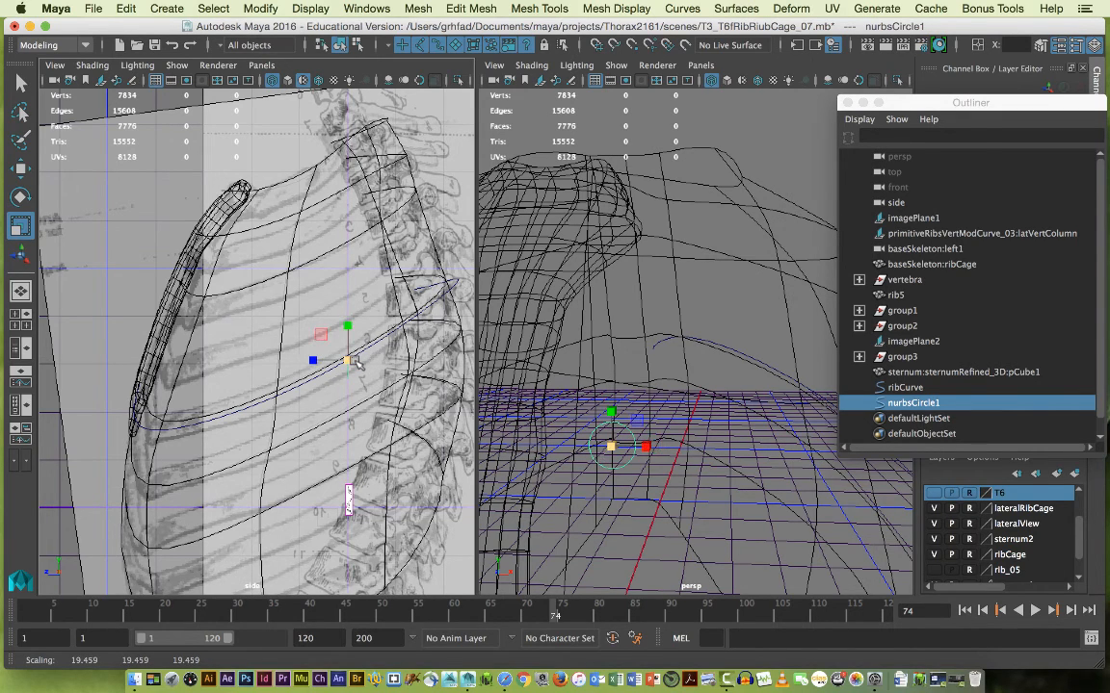
{"action": "key", "text": "w"}
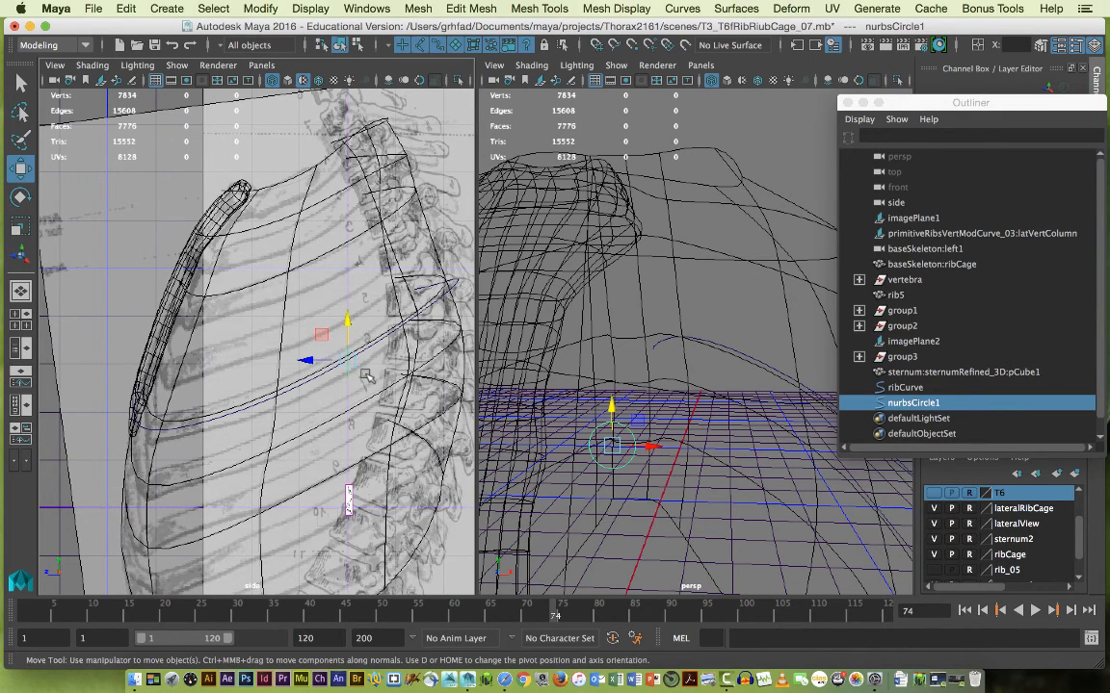
{"action": "key", "text": "q"}
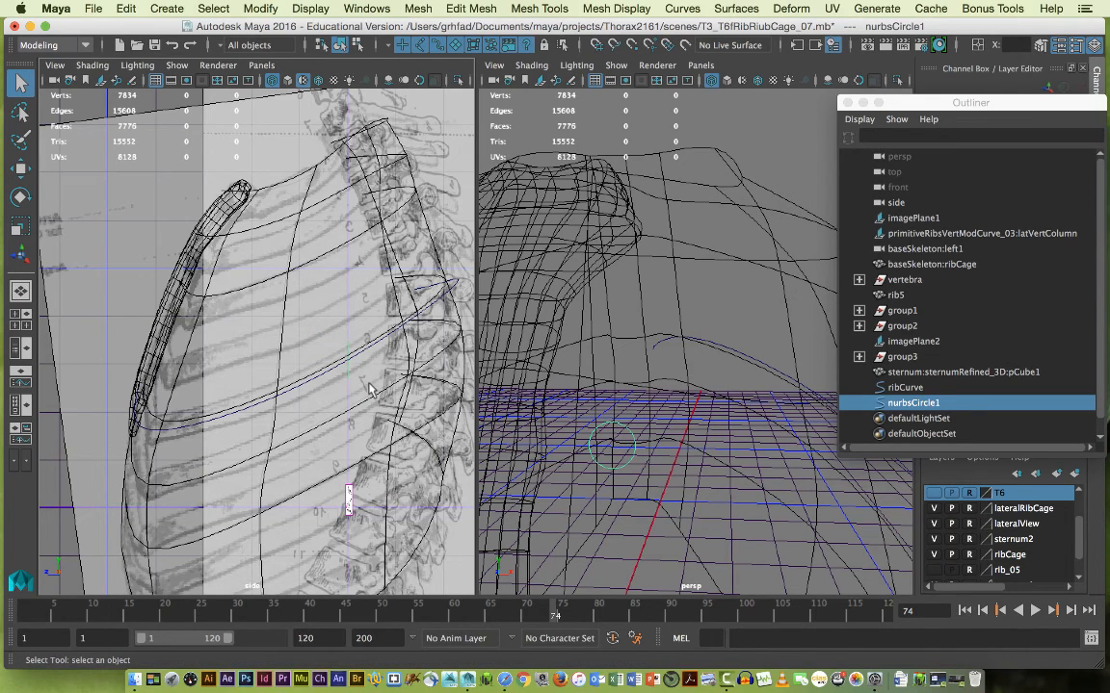
{"action": "key", "text": "e"}
{"action": "left_click_drag", "start_coordinate": [338, 328], "coordinate": [325, 341]}
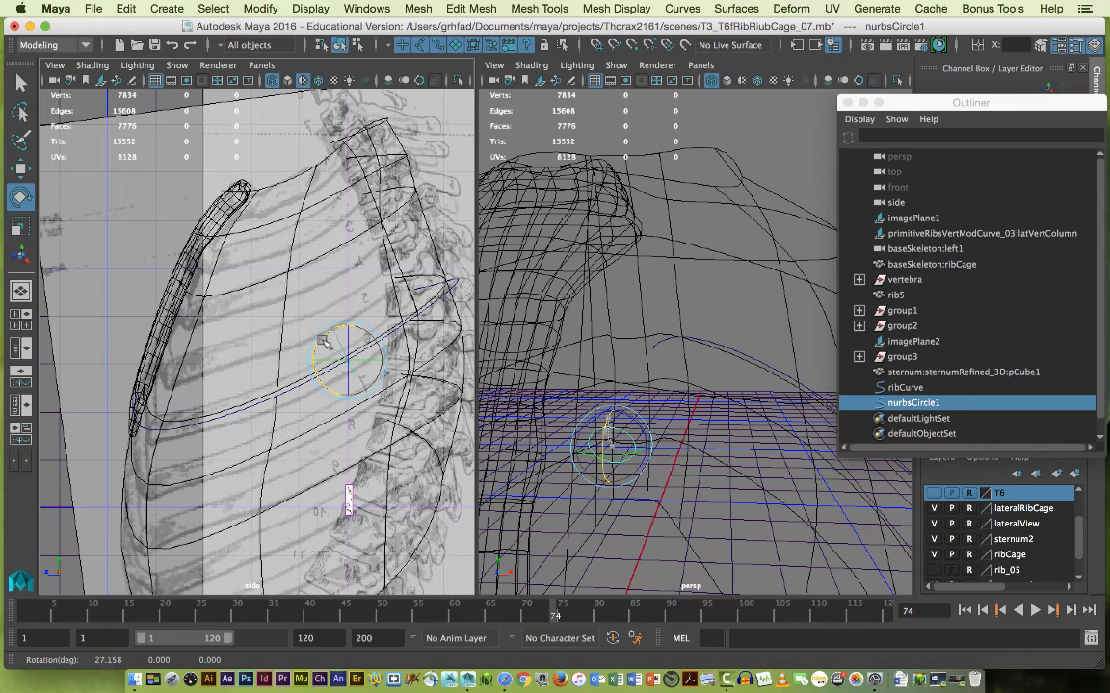
Flatten the circle into a narrow ellipse by scaling it to about 15.67 in Y and 3.35 in X with the Scale tool's object axes.
{"action": "key", "text": "r"}
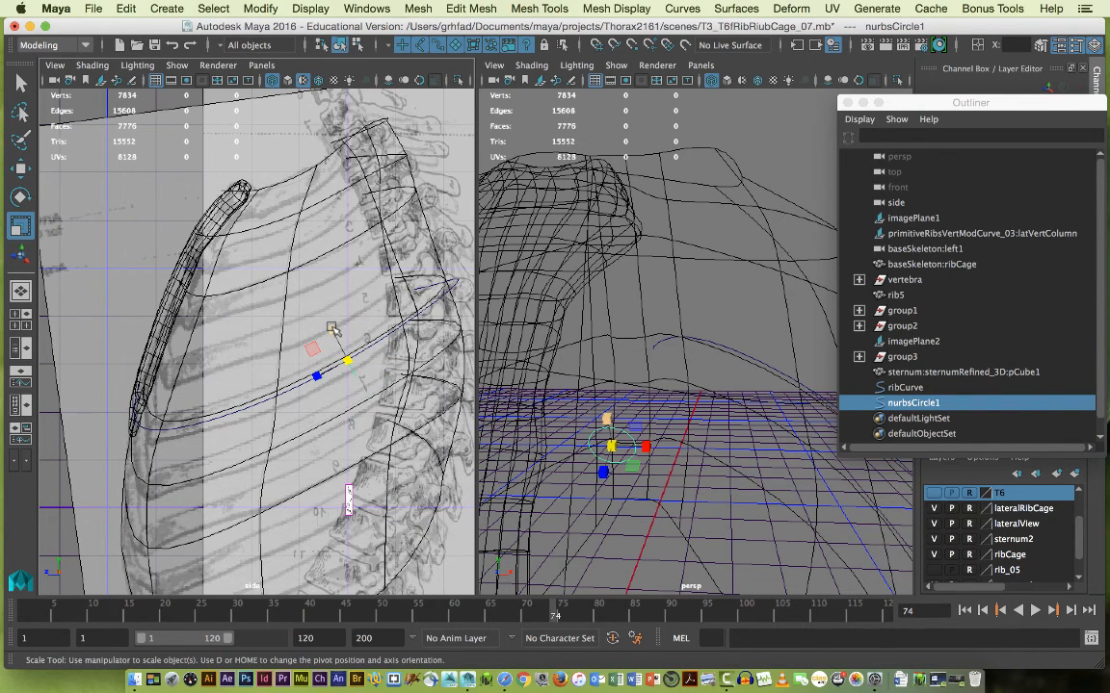
{"action": "left_click", "coordinate": [863, 104]}
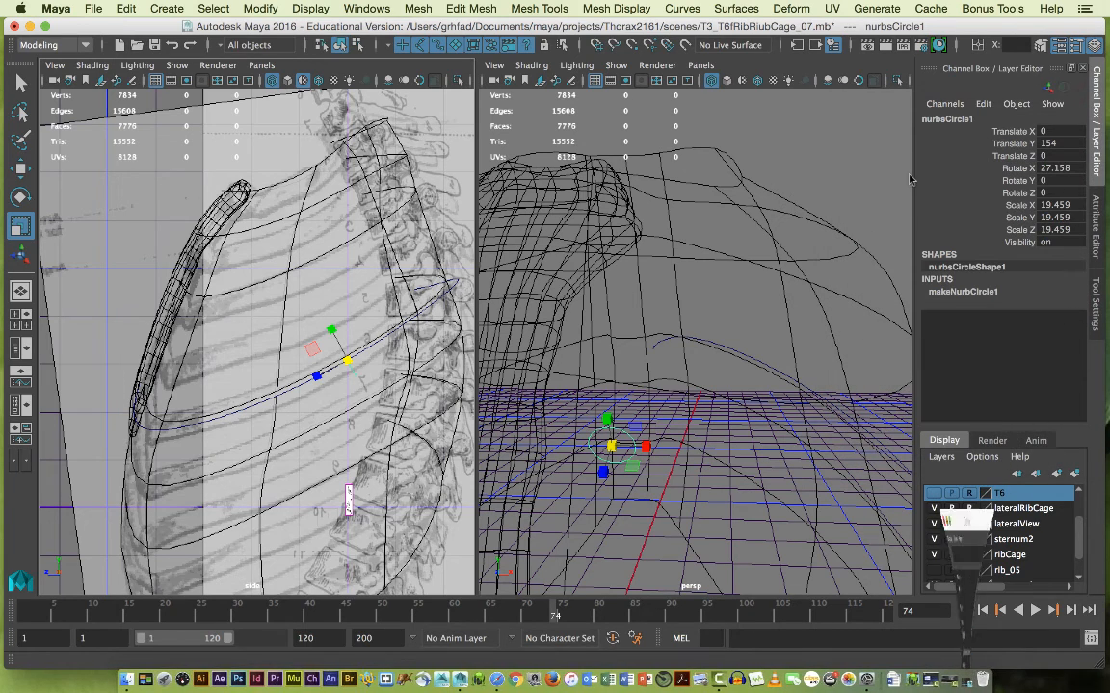
{"action": "double_click", "coordinate": [20, 225]}
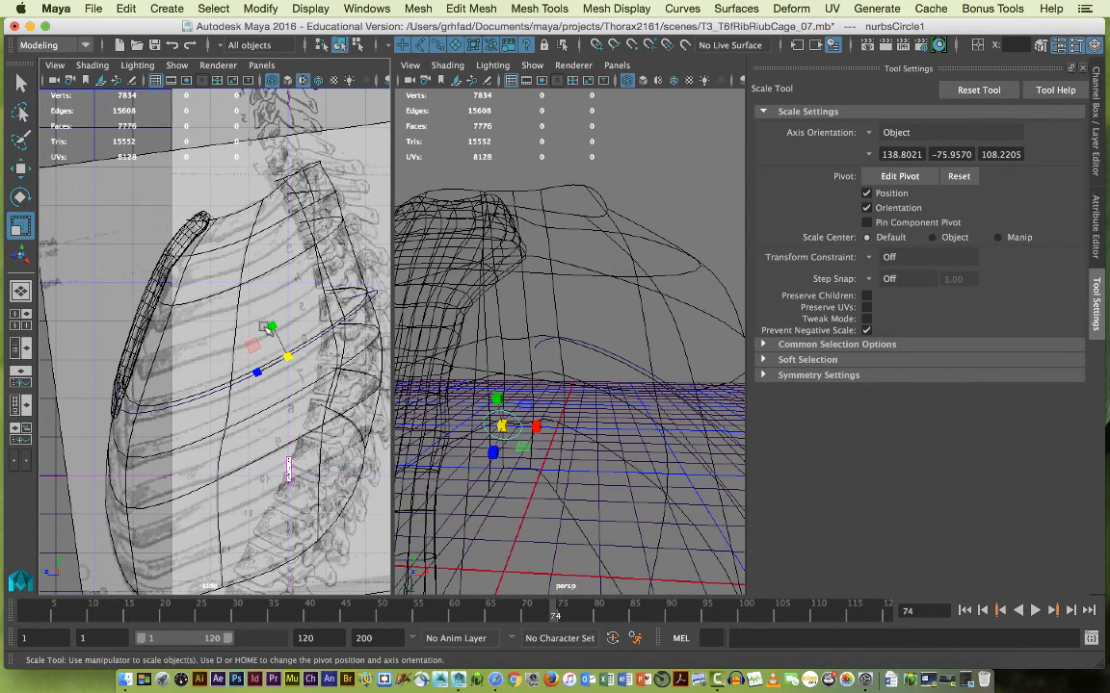
{"action": "left_click_drag", "start_coordinate": [272, 326], "coordinate": [275, 332]}
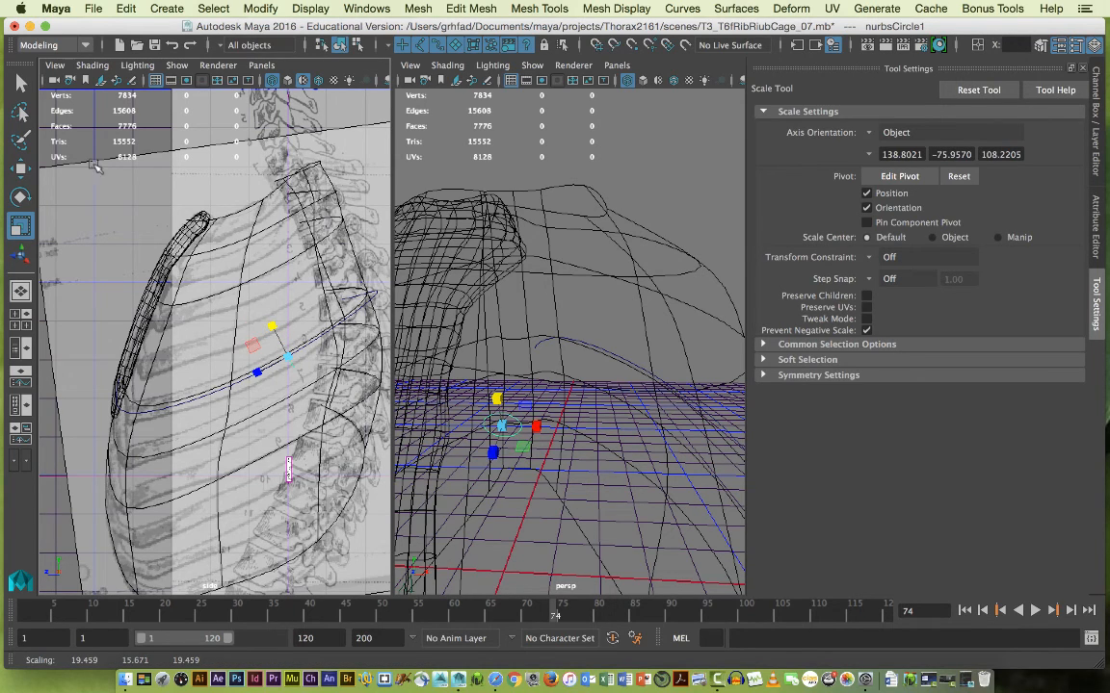
{"action": "left_click", "coordinate": [22, 85]}
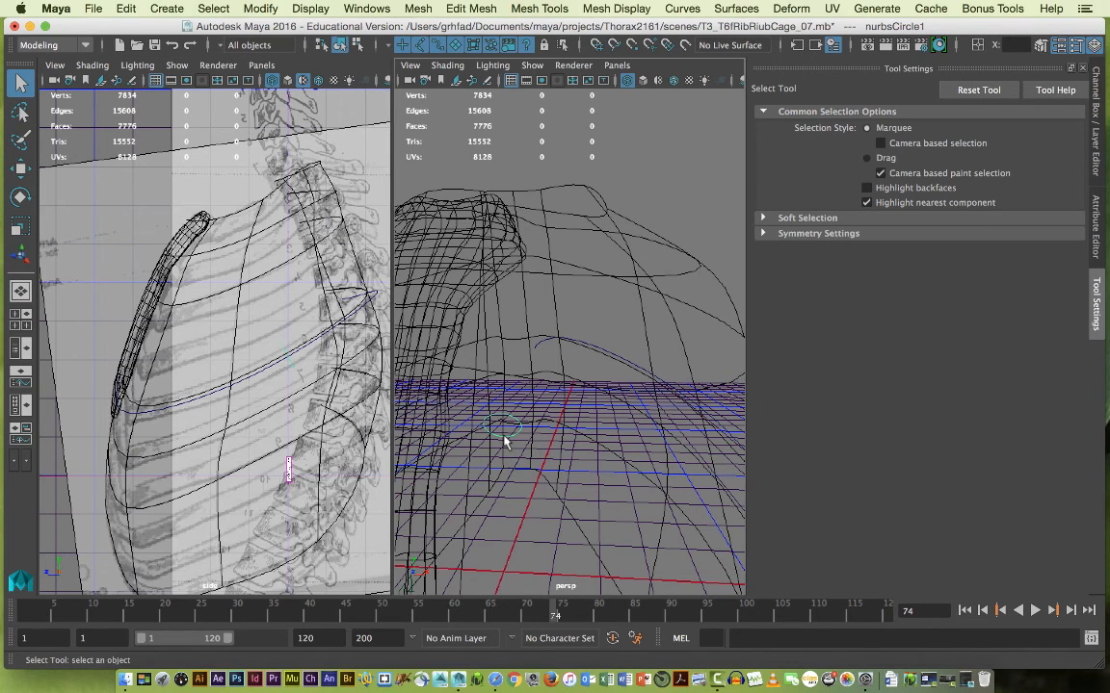
{"action": "key", "text": "r"}
{"action": "left_click_drag", "start_coordinate": [541, 431], "coordinate": [512, 430]}
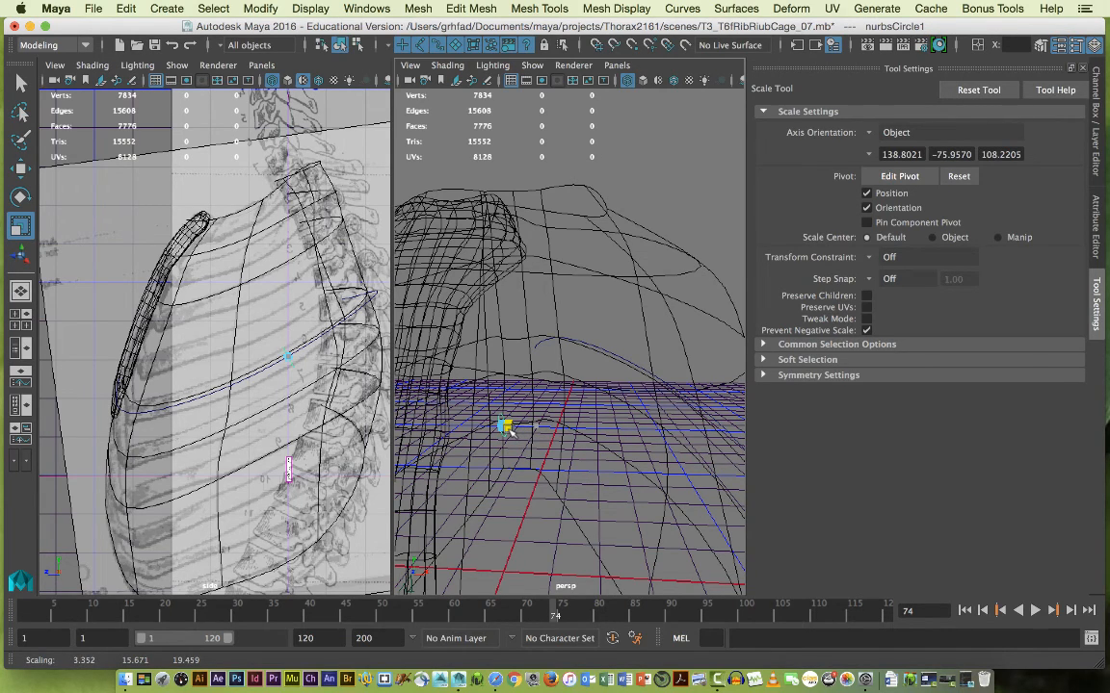
{"action": "left_click_drag", "start_coordinate": [511, 431], "coordinate": [511, 431]}
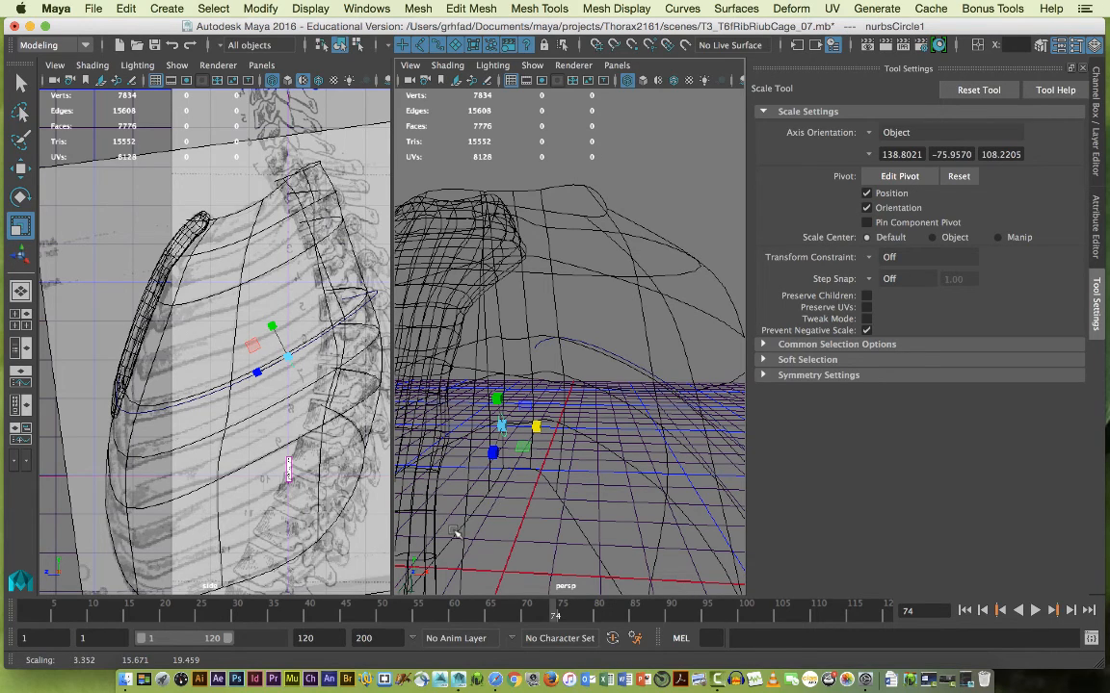
{"action": "left_click", "coordinate": [525, 480]}
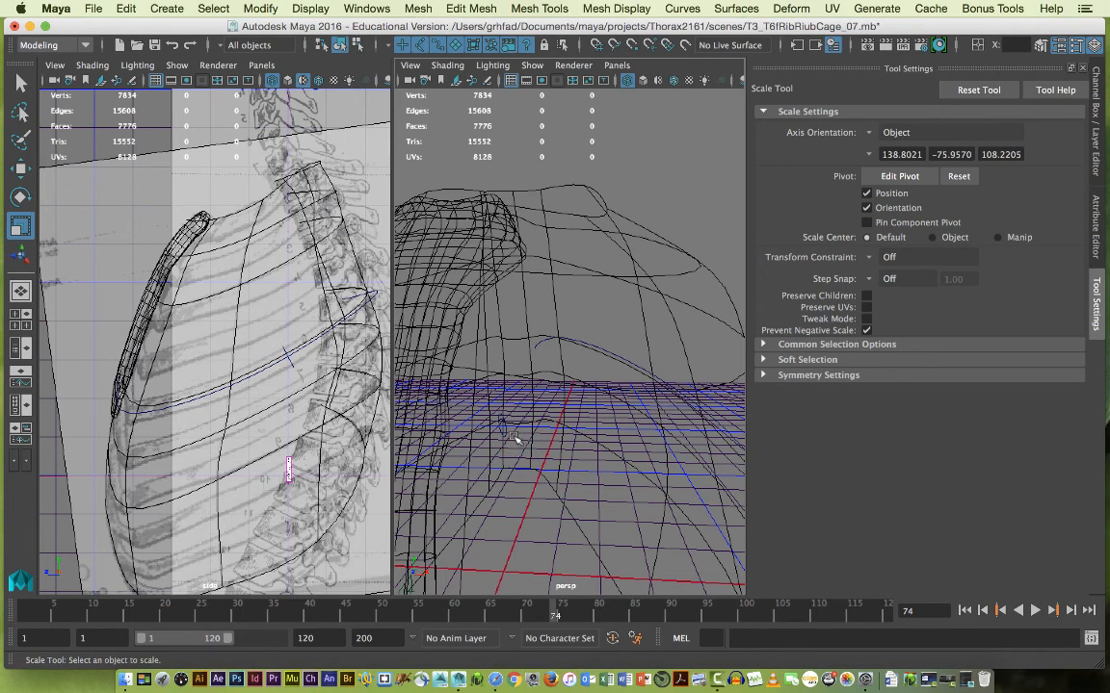
{"action": "left_click", "coordinate": [508, 434]}
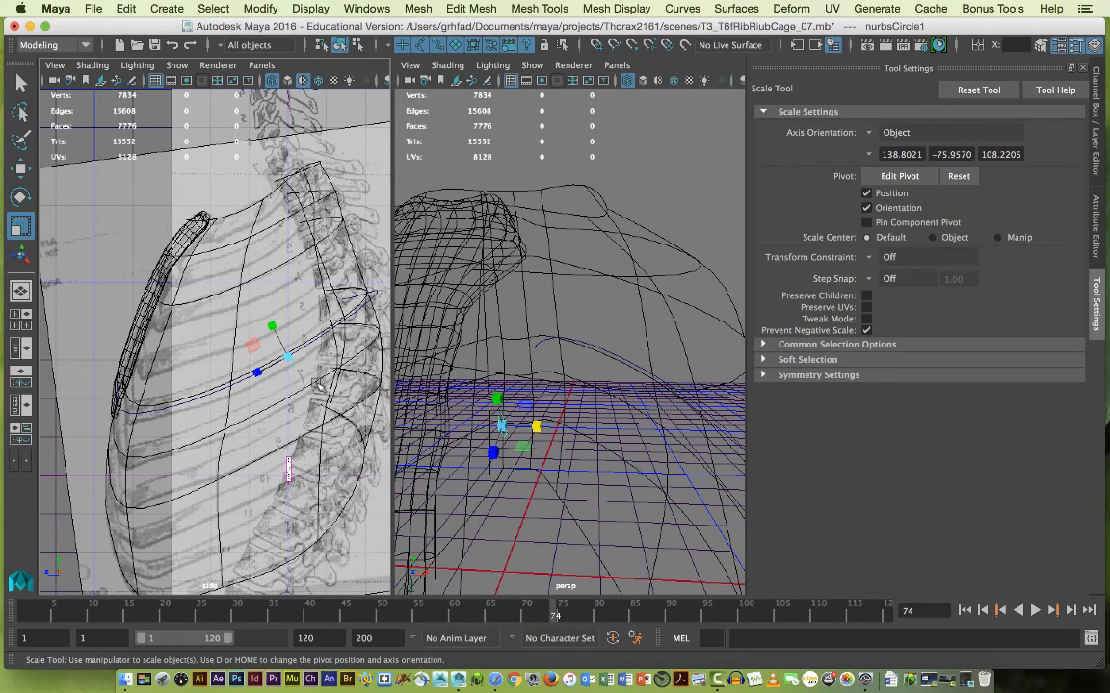
Move the elliptical profile onto the middle of the rib curve with curve snapping, at about 234.66, 136.07, 32.98.
{"action": "key", "text": "w"}
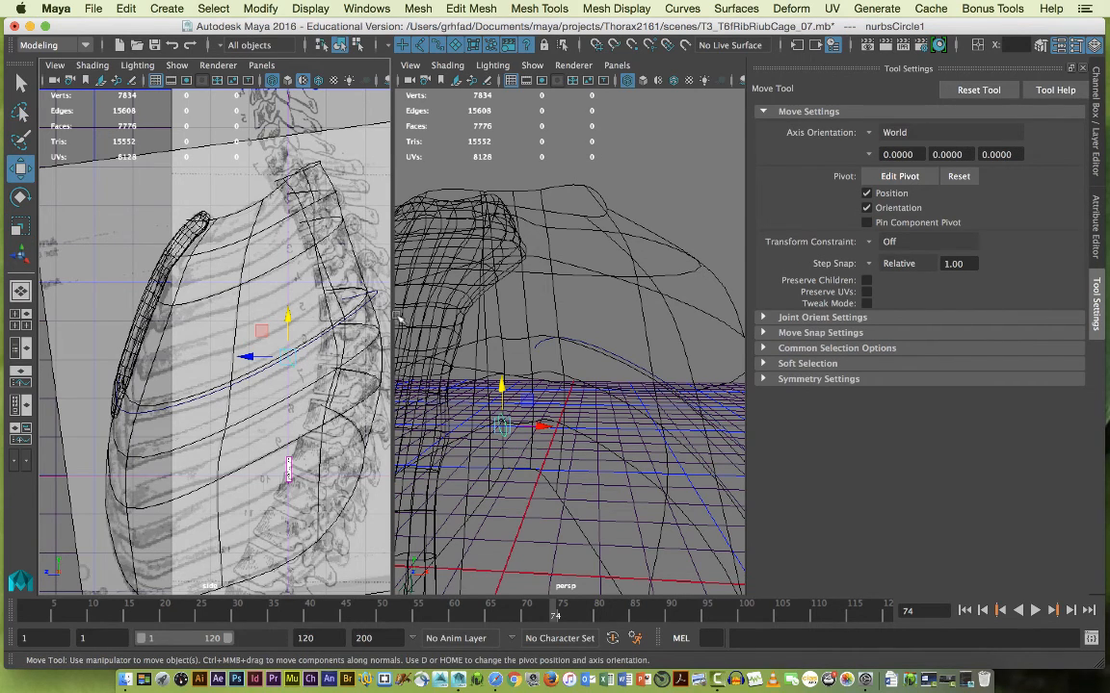
{"action": "key", "text": "c"}
{"action": "middle_click_drag", "start_coordinate": [313, 345], "coordinate": [291, 351]}
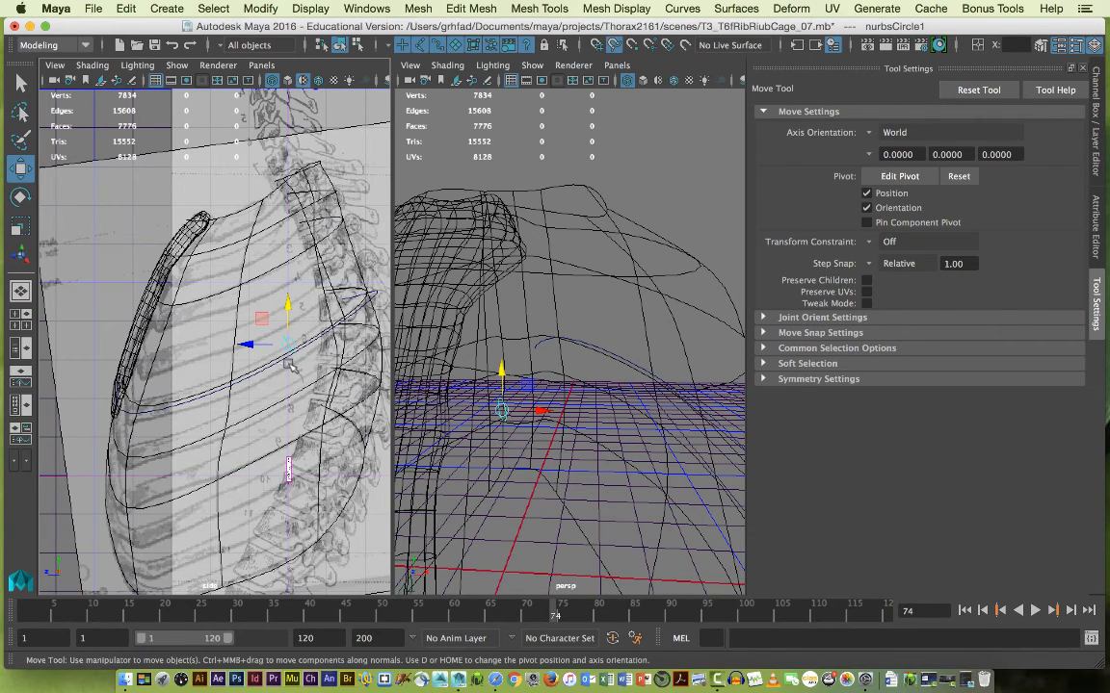
{"action": "left_click", "coordinate": [291, 347]}
{"action": "left_click", "coordinate": [287, 340]}
{"action": "key", "text": "c"}
{"action": "left_click_drag", "start_coordinate": [291, 349], "coordinate": [262, 371]}
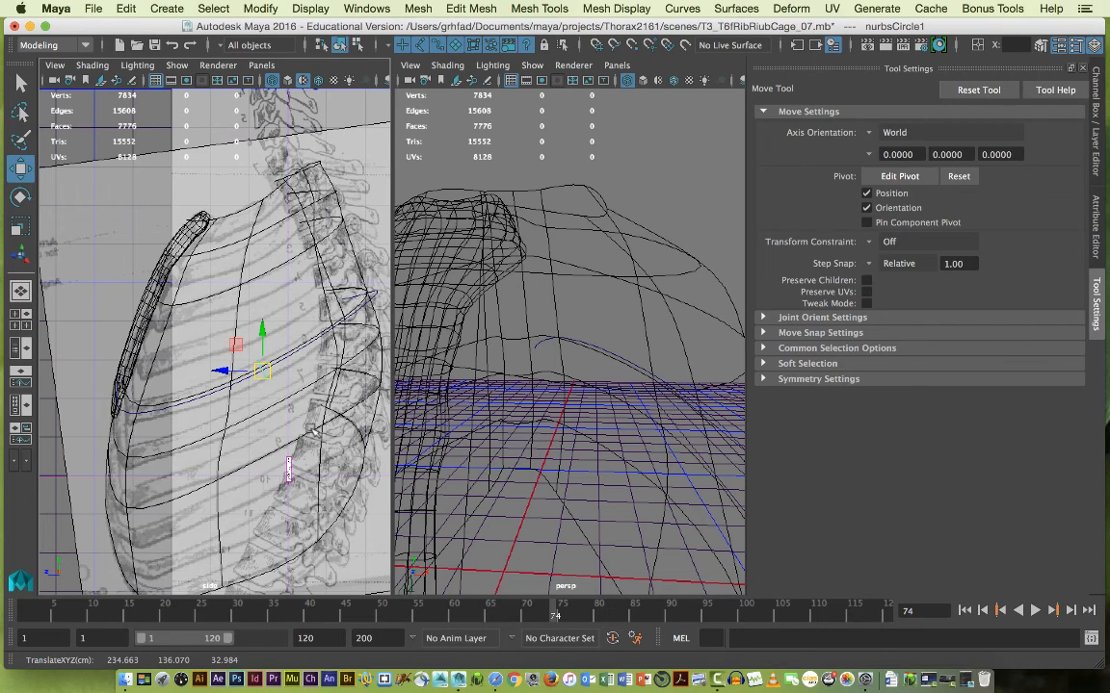
Duplicate the elliptical profile and curve-snap the copy near the rib curve's vertebral end, at about 21.68, 228.12, -70.16.
{"action": "left_click", "coordinate": [126, 8]}
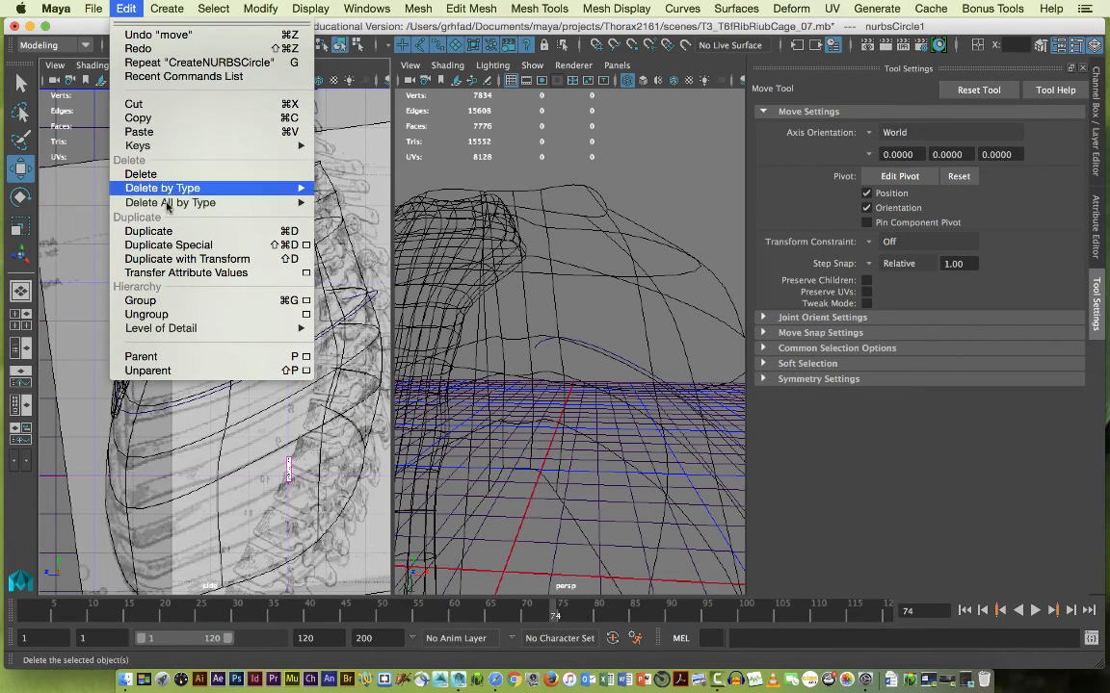
{"action": "left_click", "coordinate": [294, 235]}
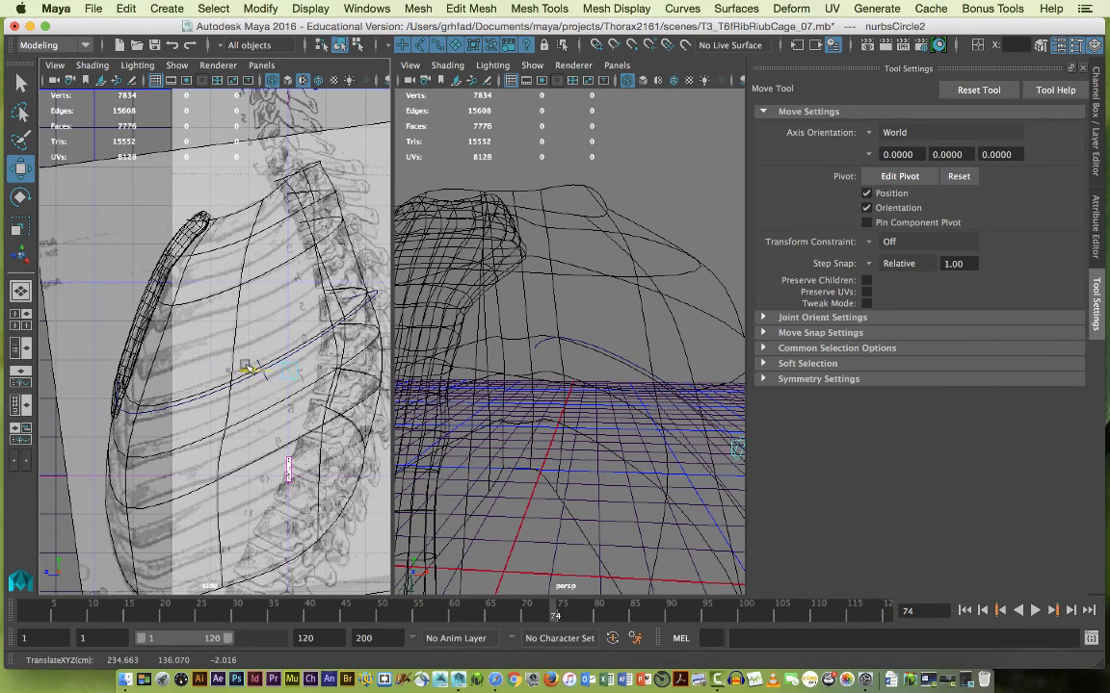
{"action": "left_click_drag", "start_coordinate": [249, 370], "coordinate": [274, 369]}
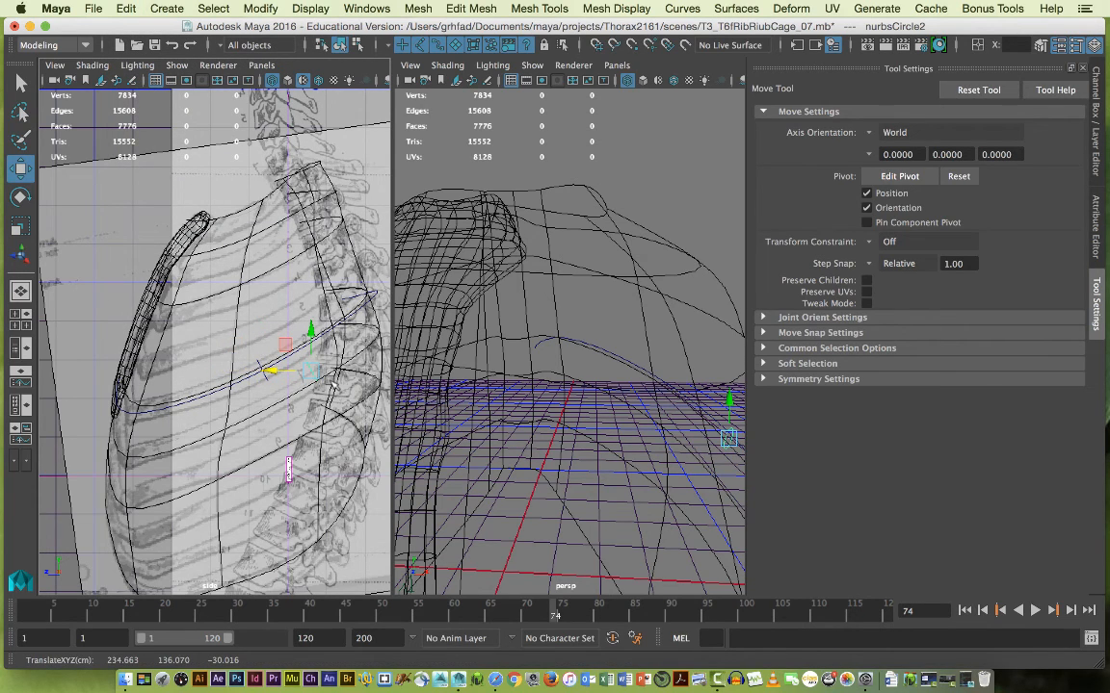
{"action": "key", "text": "c"}
{"action": "left_click_drag", "start_coordinate": [310, 371], "coordinate": [310, 290]}
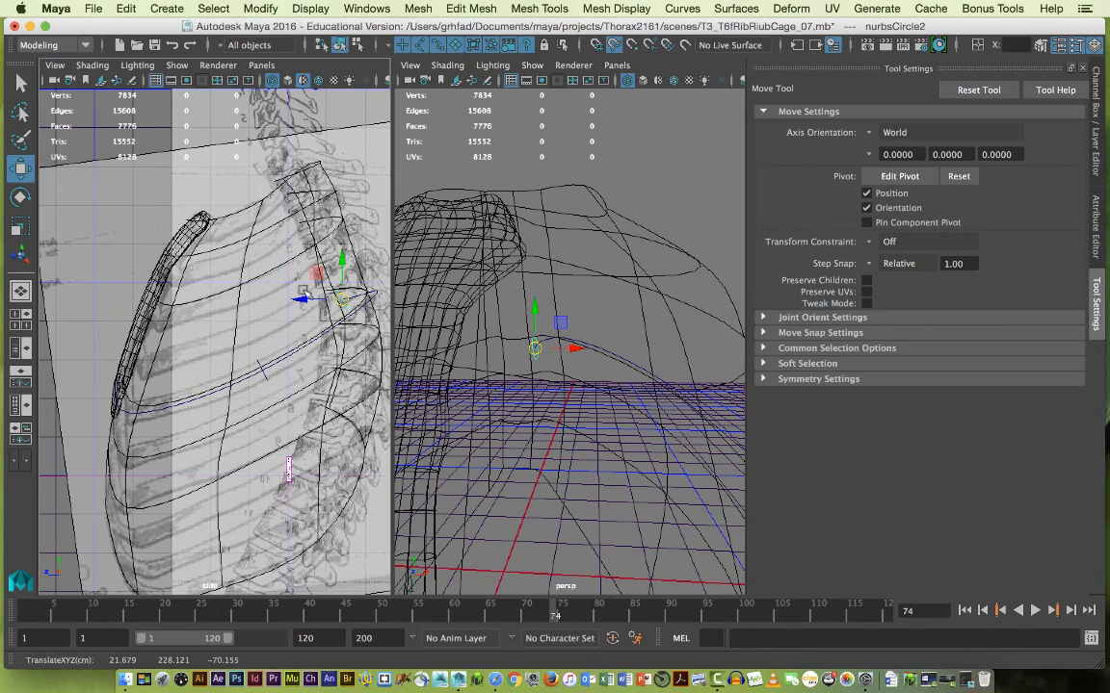
Rotate the duplicated profile at the vertebral end to about 31.86°, -39.75°, -23.40°, lining it up across the rib curve.
{"action": "left_click_drag", "start_coordinate": [517, 367], "coordinate": [490, 401], "text": "alt"}
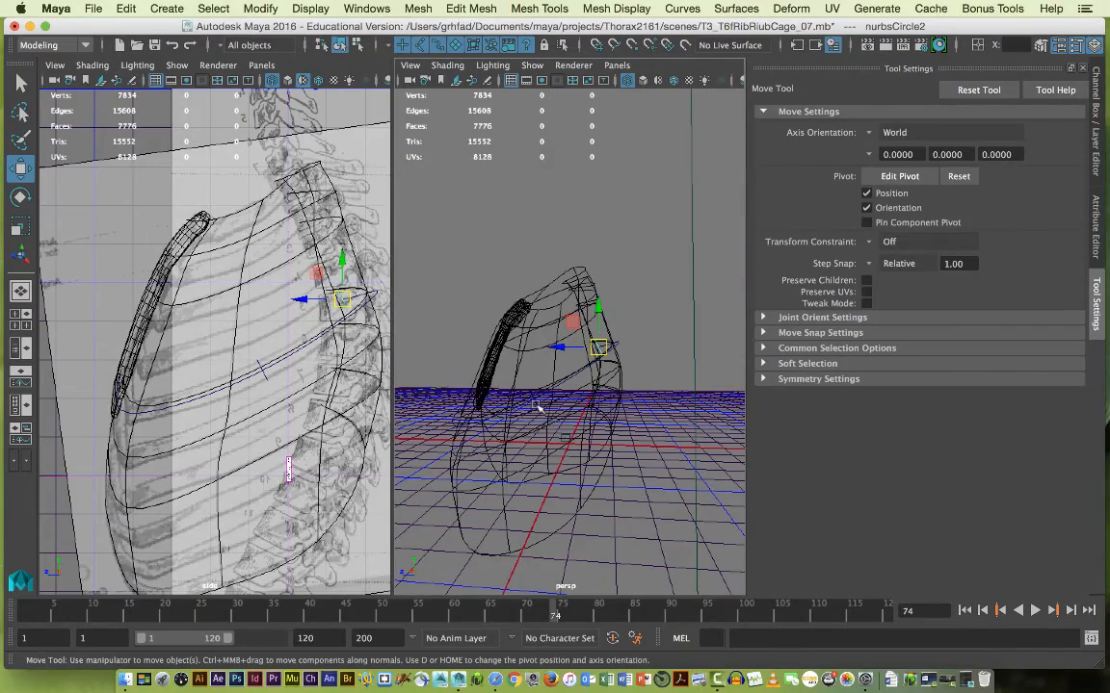
{"action": "left_click_drag", "start_coordinate": [597, 346], "coordinate": [755, 374]}
{"action": "left_click", "coordinate": [606, 360]}
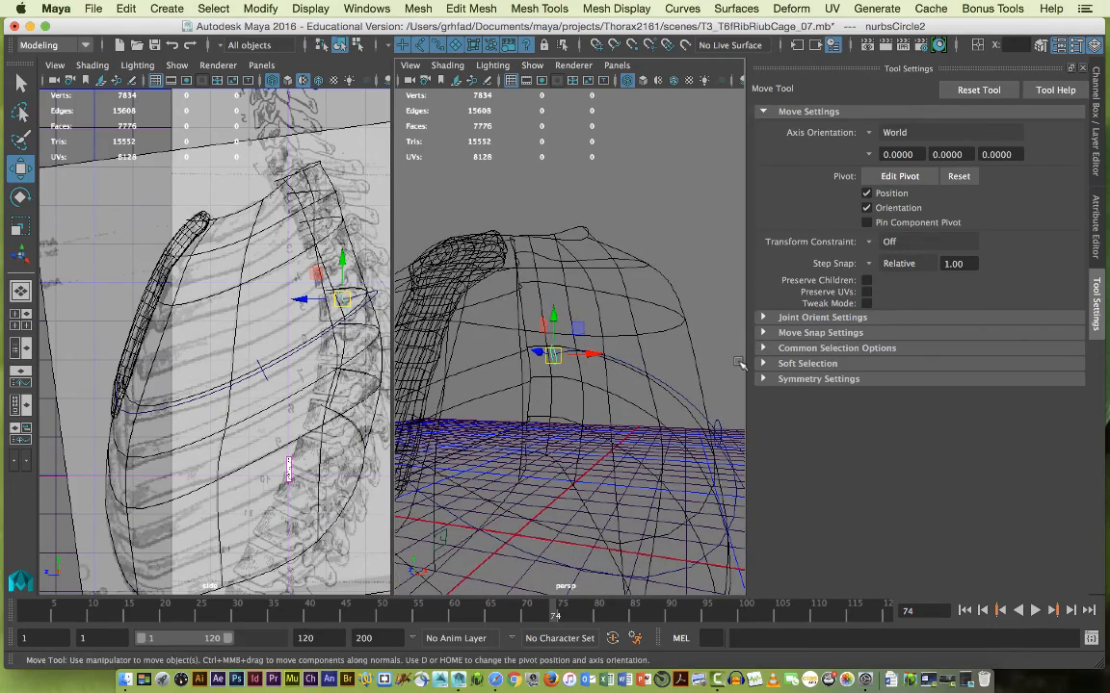
{"action": "key", "text": "e"}
{"action": "left_click", "coordinate": [569, 353]}
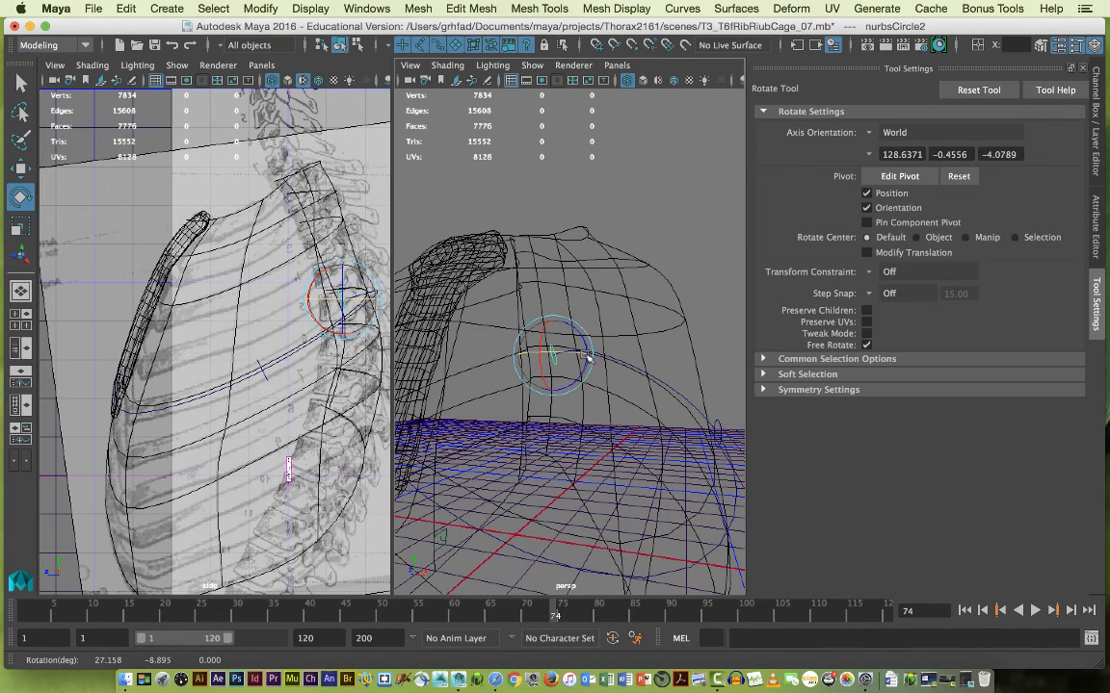
{"action": "left_click_drag", "start_coordinate": [578, 358], "coordinate": [580, 384]}
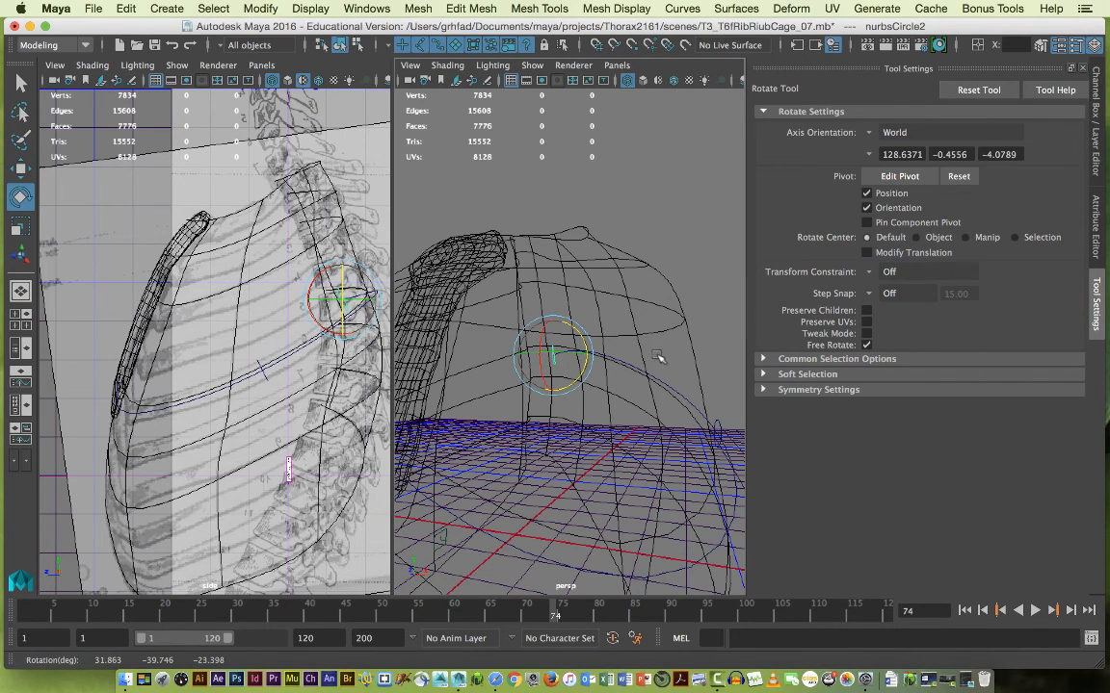
{"action": "scroll", "coordinate": [660, 358], "scroll_direction": "up", "scroll_amount": 5}
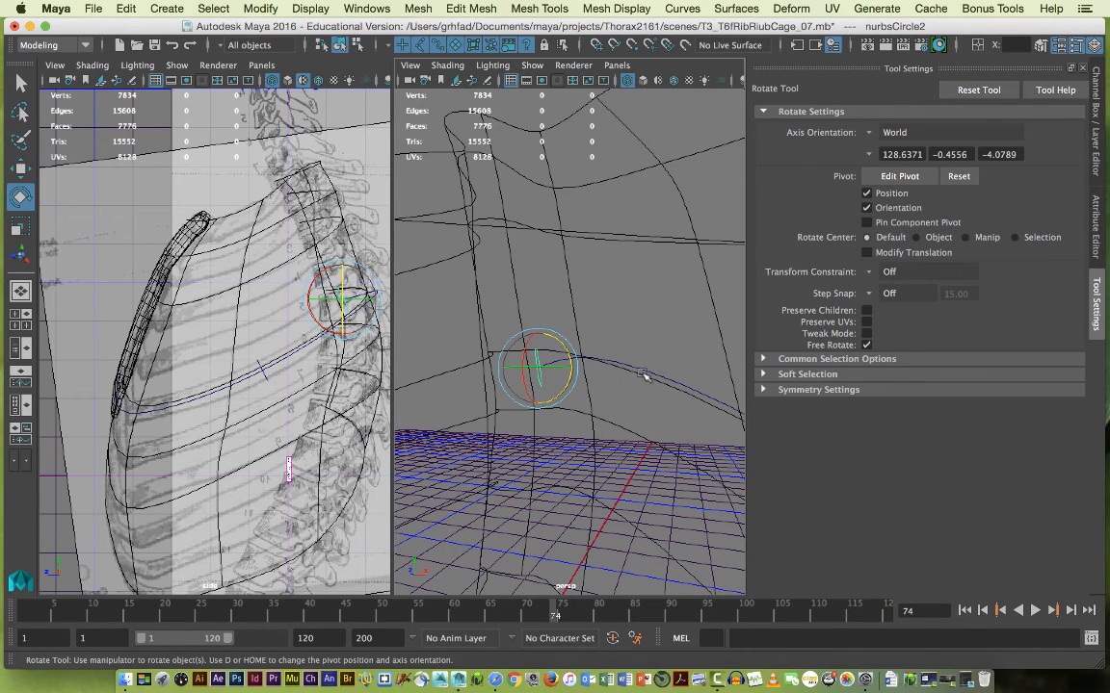
Duplicate the profile at the vertebral end and move the copy along the rib curve to about 51.30, 238.94, -115.97.
{"action": "key", "text": "super+d"}
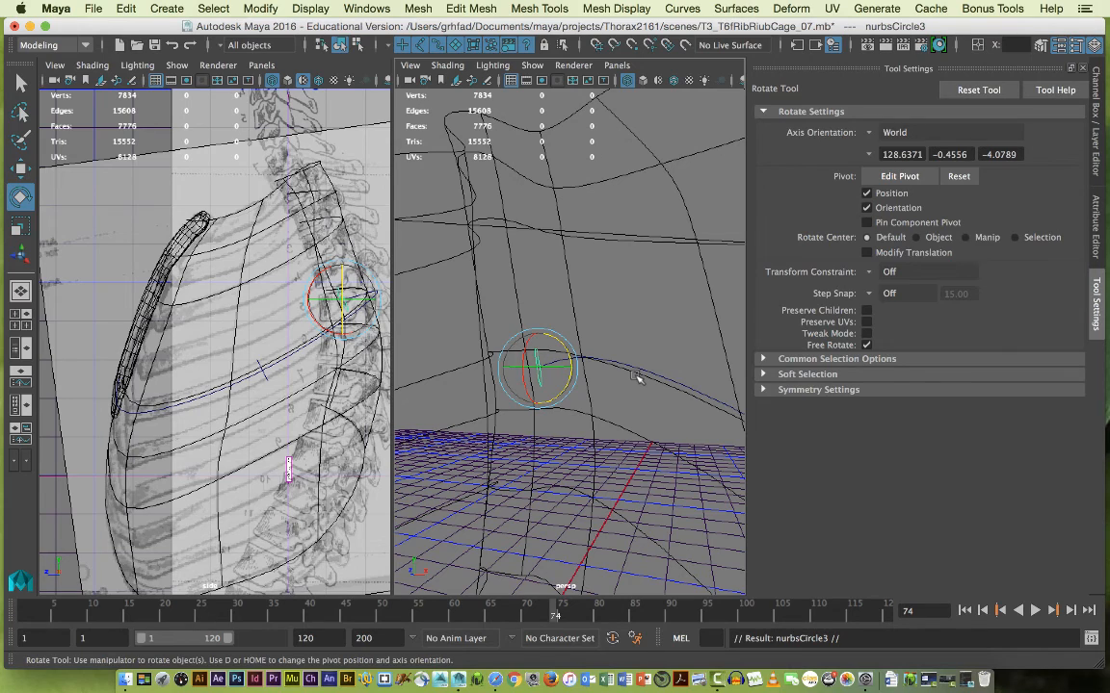
{"action": "key", "text": "w"}
{"action": "mouse_move", "coordinate": [576, 370]}
{"action": "left_mouse_down"}
{"action": "mouse_move", "coordinate": [591, 364]}
{"action": "mouse_move", "coordinate": [573, 360]}
{"action": "mouse_move", "coordinate": [582, 355]}
{"action": "mouse_move", "coordinate": [635, 364]}
{"action": "mouse_move", "coordinate": [592, 361]}
{"action": "left_mouse_up"}
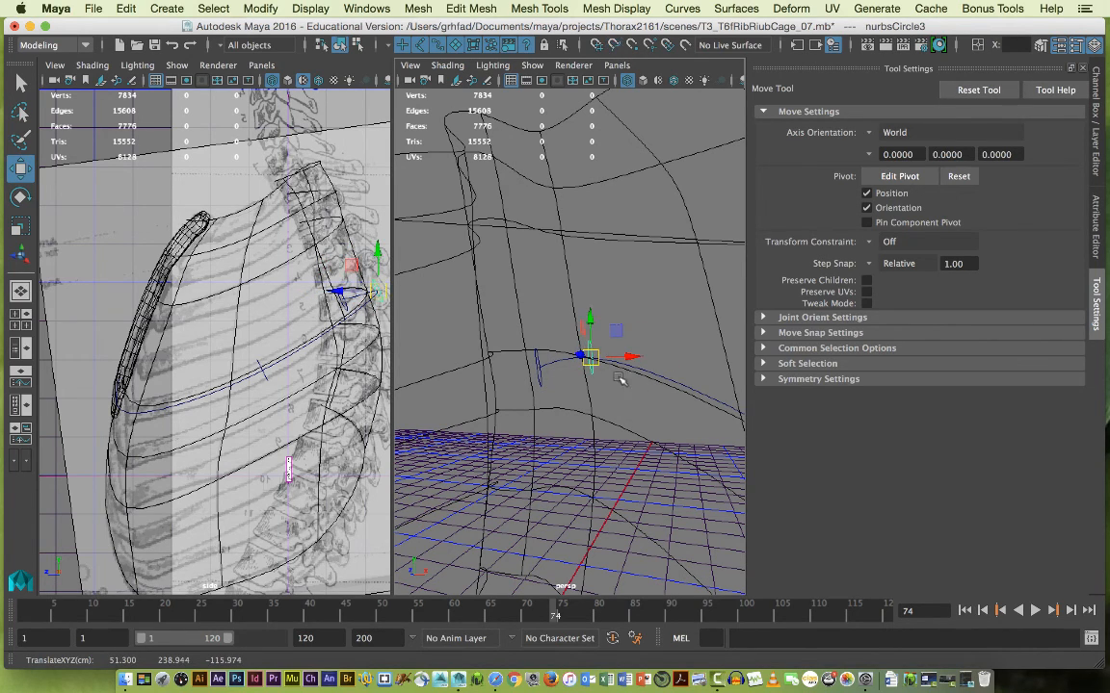
Rotate the new copy across the rib curve, using the Rotate tool's Component axis orientation.
{"action": "key", "text": "e"}
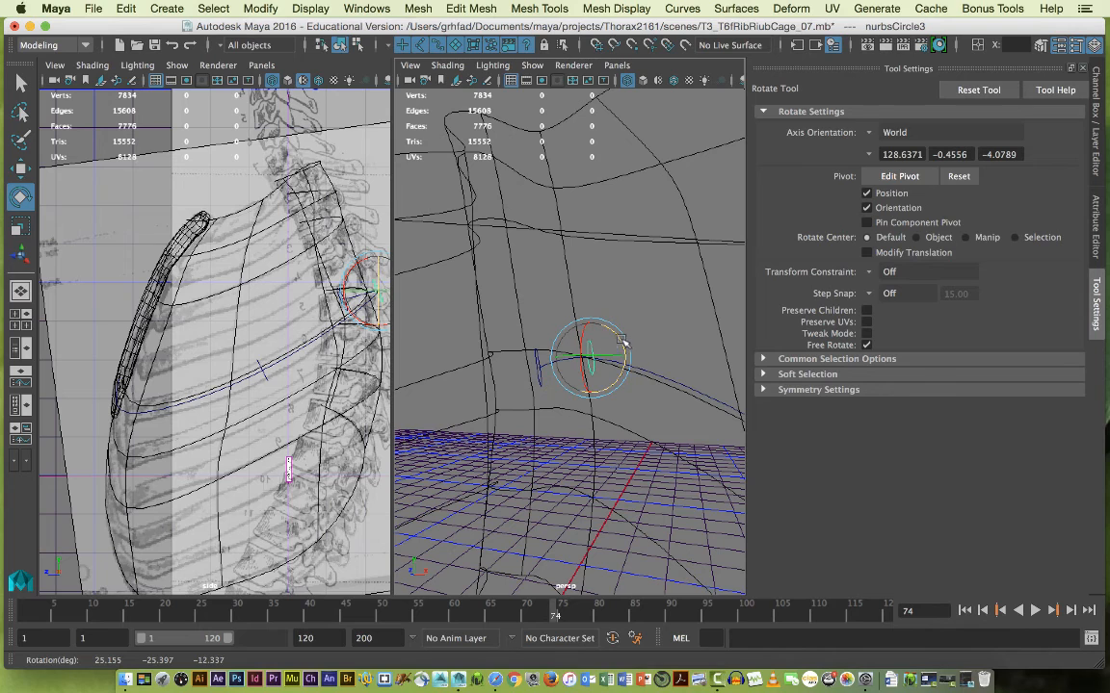
{"action": "left_click", "coordinate": [869, 136]}
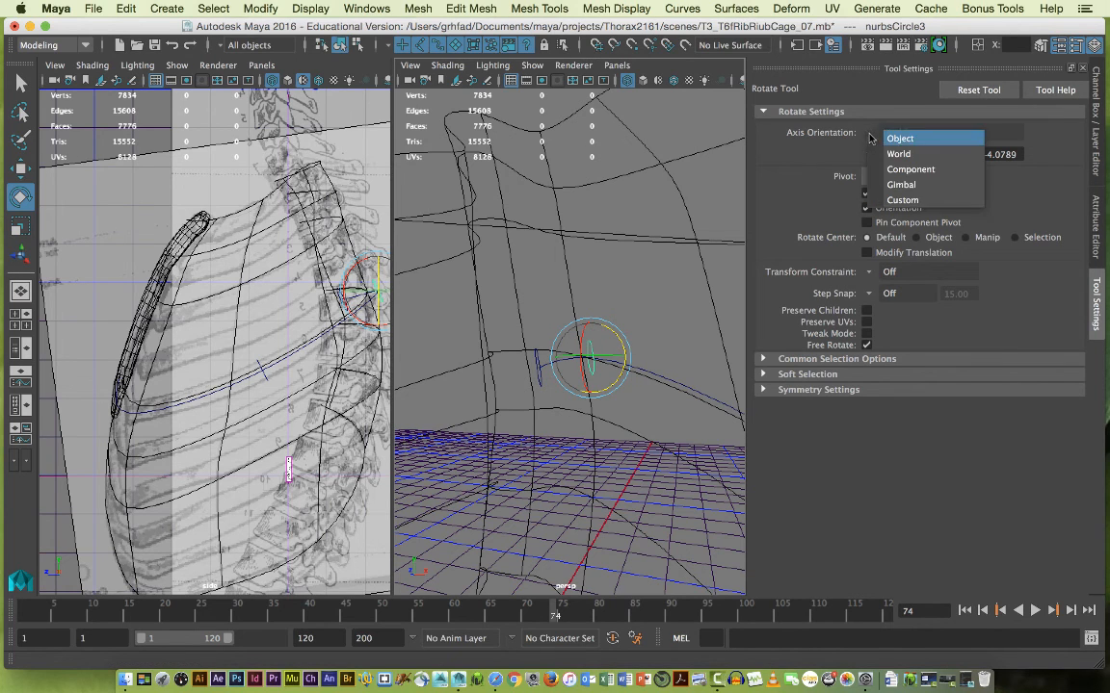
{"action": "left_click", "coordinate": [891, 168]}
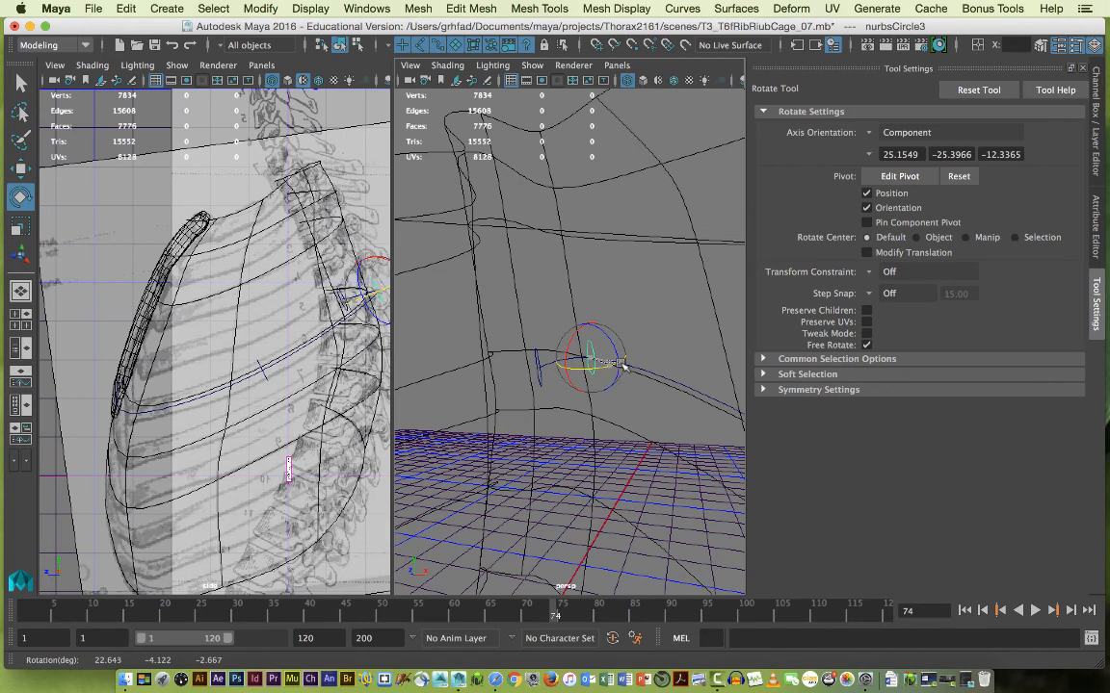
{"action": "left_click_drag", "start_coordinate": [619, 367], "coordinate": [606, 369]}
Duplicate the profile at the middle of the rib and curve-snap the copy toward the sternal end, at about 162.83, 83.05, 212.93.
{"action": "left_click_drag", "start_coordinate": [595, 366], "coordinate": [659, 358]}
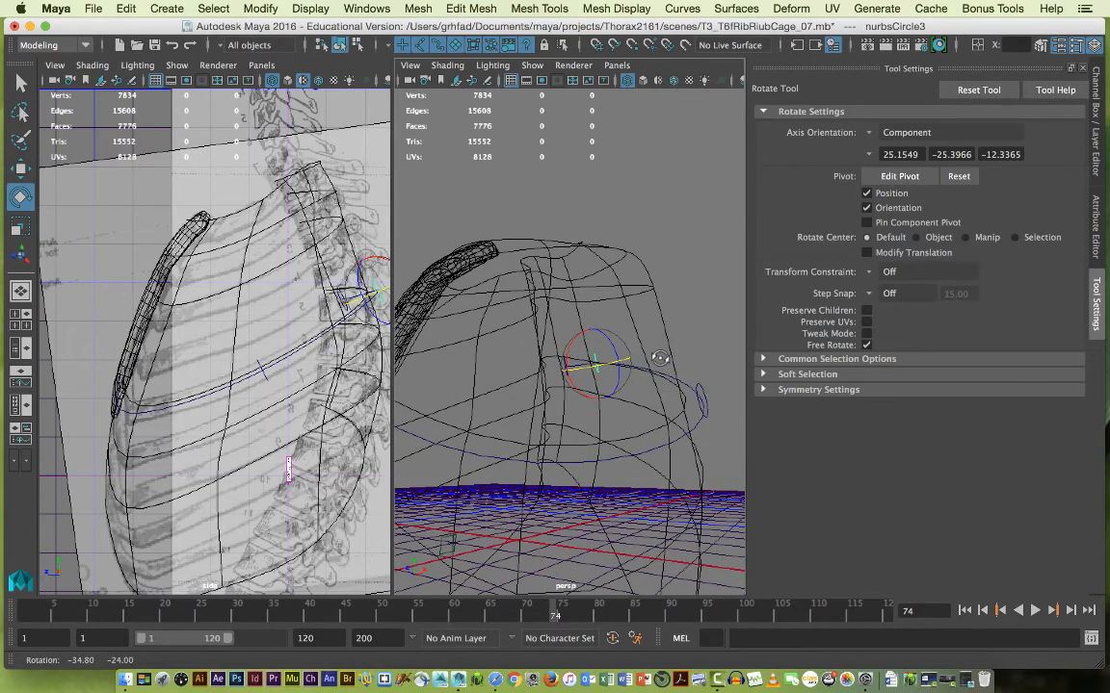
{"action": "left_click", "coordinate": [700, 395]}
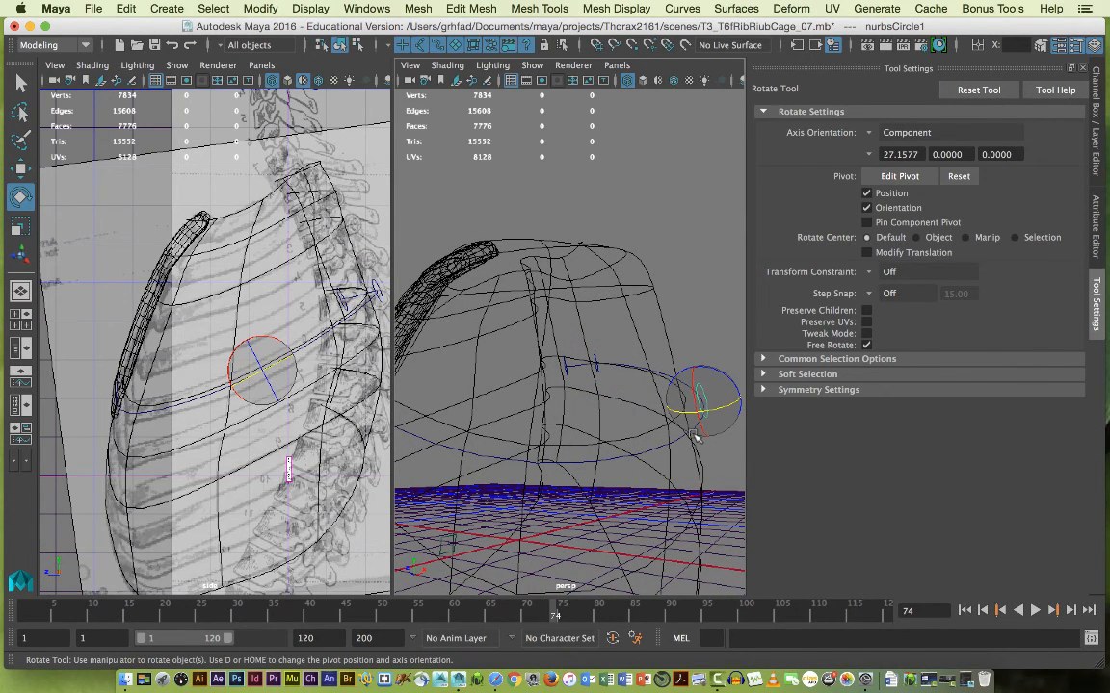
{"action": "key", "text": "super+d"}
{"action": "key", "text": "w"}
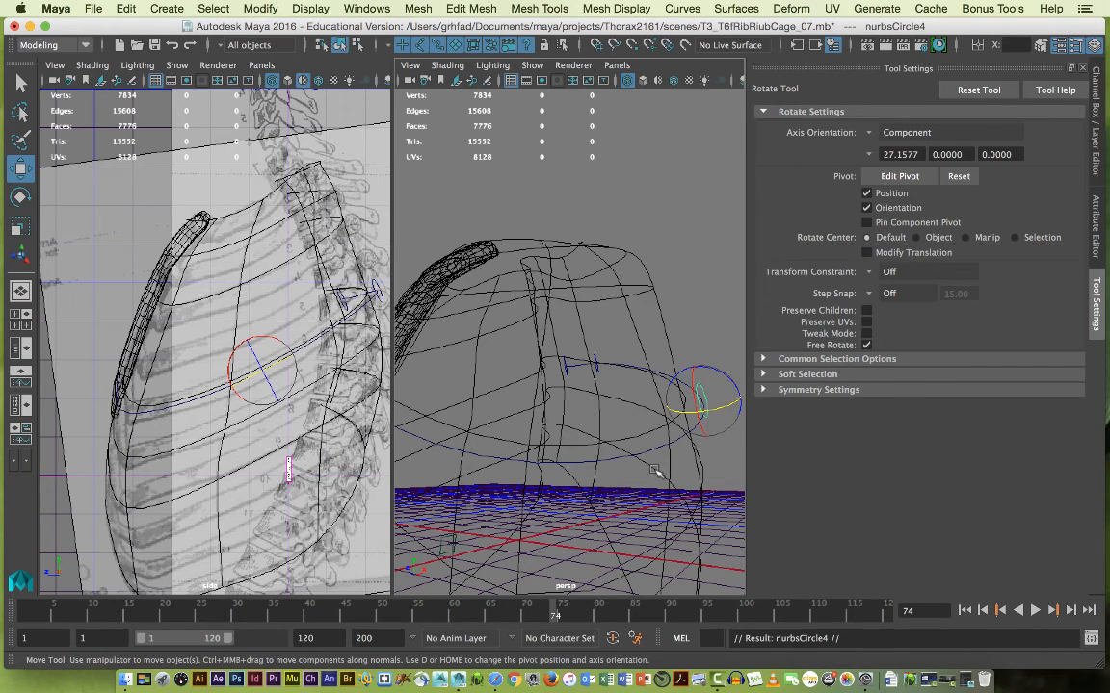
{"action": "key", "text": "c"}
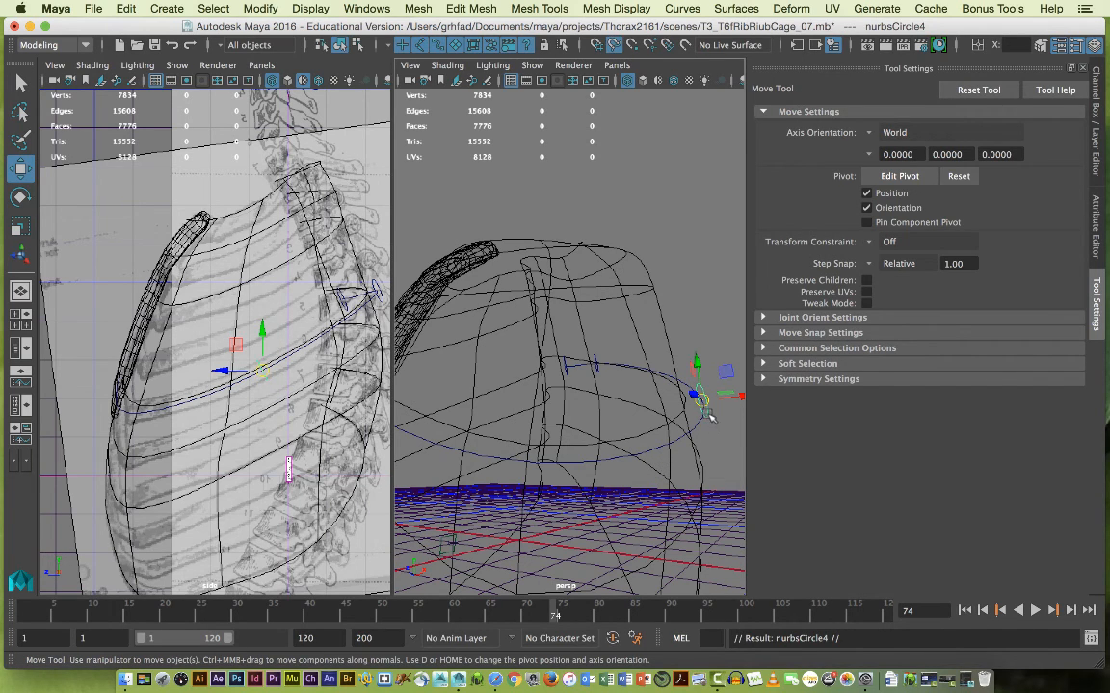
{"action": "left_click_drag", "start_coordinate": [701, 404], "coordinate": [512, 472]}
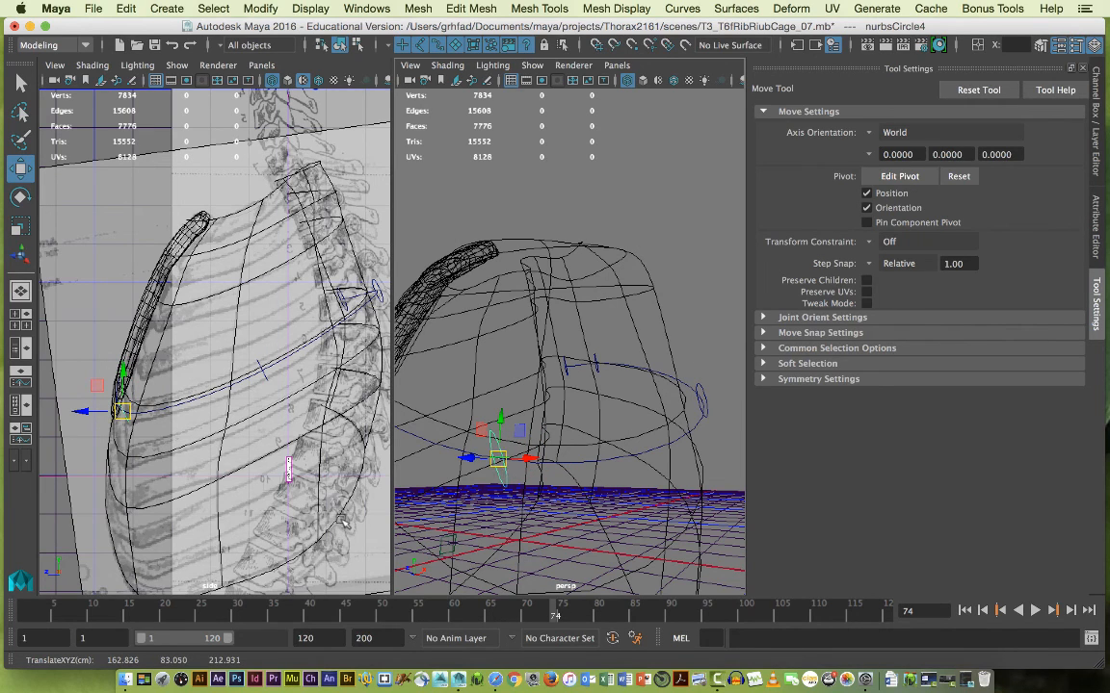
Rotate the copy near the sternal end to line it up across the rib curve, refining it with the Object axis orientation.
{"action": "key", "text": "e"}
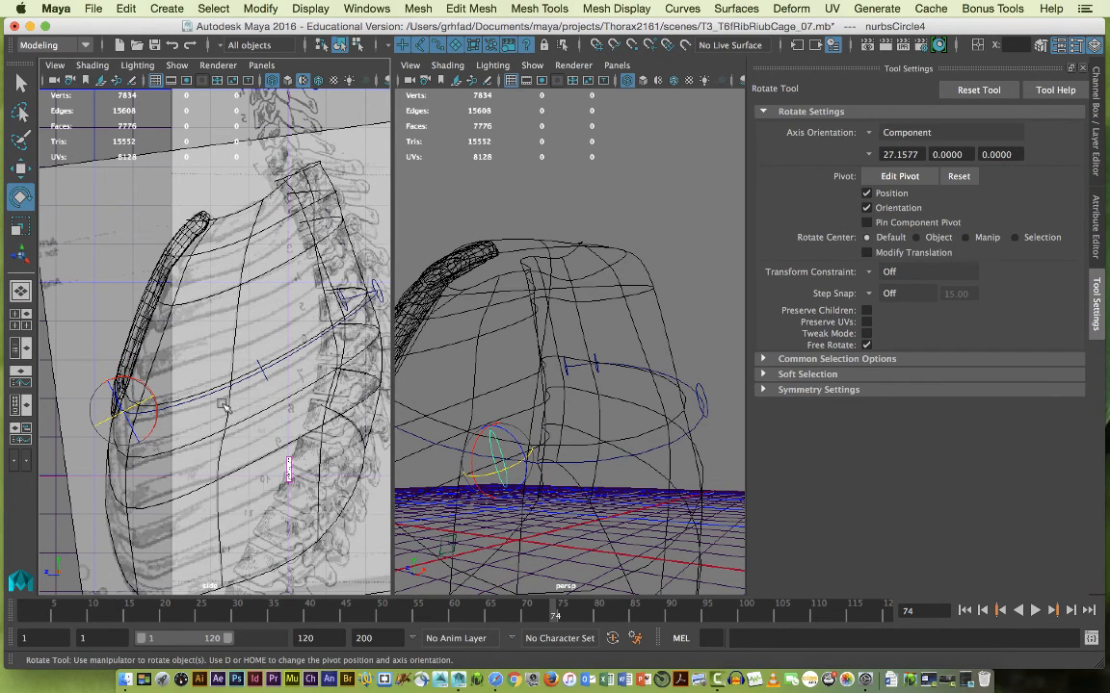
{"action": "left_click_drag", "start_coordinate": [149, 383], "coordinate": [154, 403]}
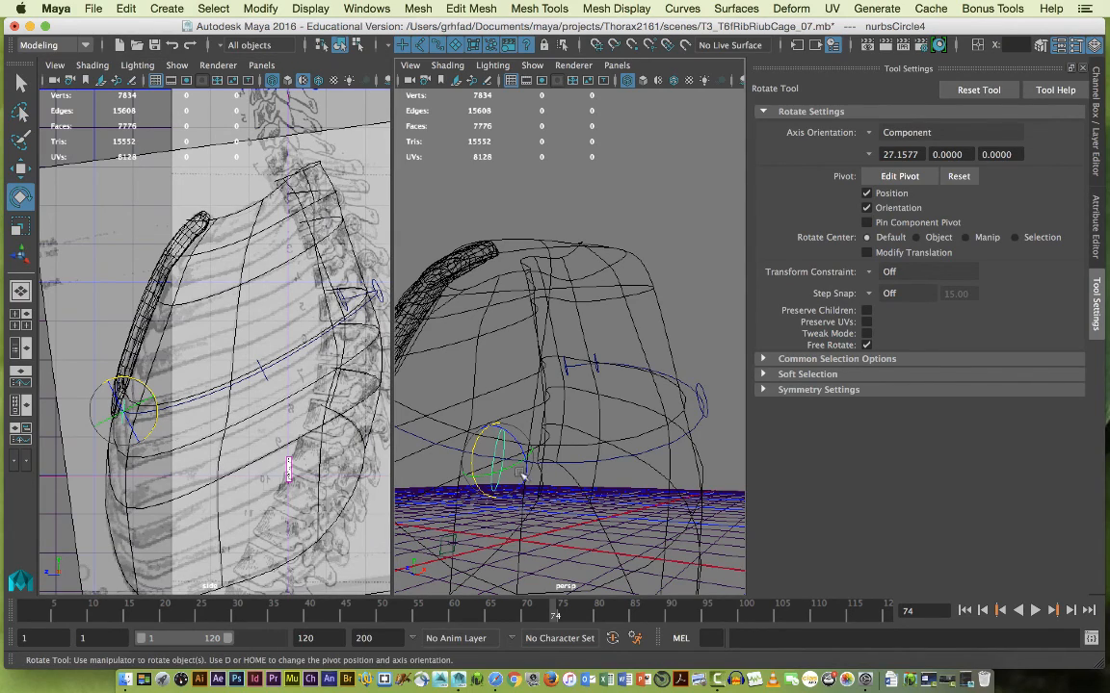
{"action": "left_click_drag", "start_coordinate": [541, 491], "coordinate": [557, 504], "text": "alt"}
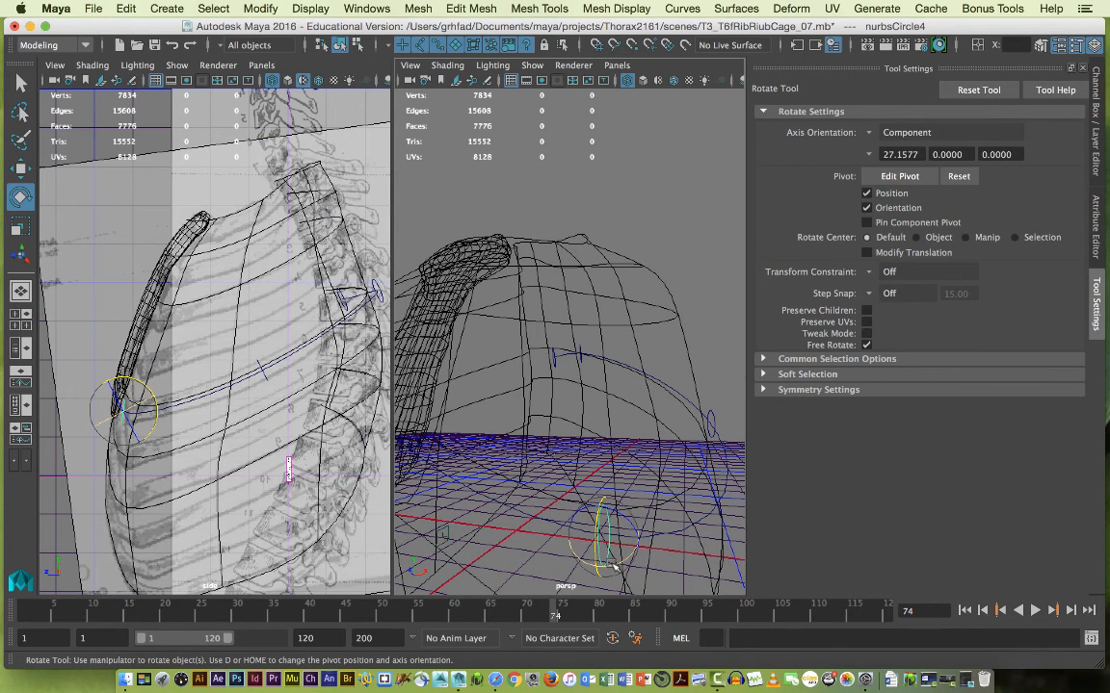
{"action": "left_click_drag", "start_coordinate": [622, 569], "coordinate": [625, 521]}
{"action": "right_click_drag", "start_coordinate": [626, 521], "coordinate": [563, 511], "text": "alt"}
{"action": "left_click_drag", "start_coordinate": [563, 511], "coordinate": [621, 510], "text": "alt"}
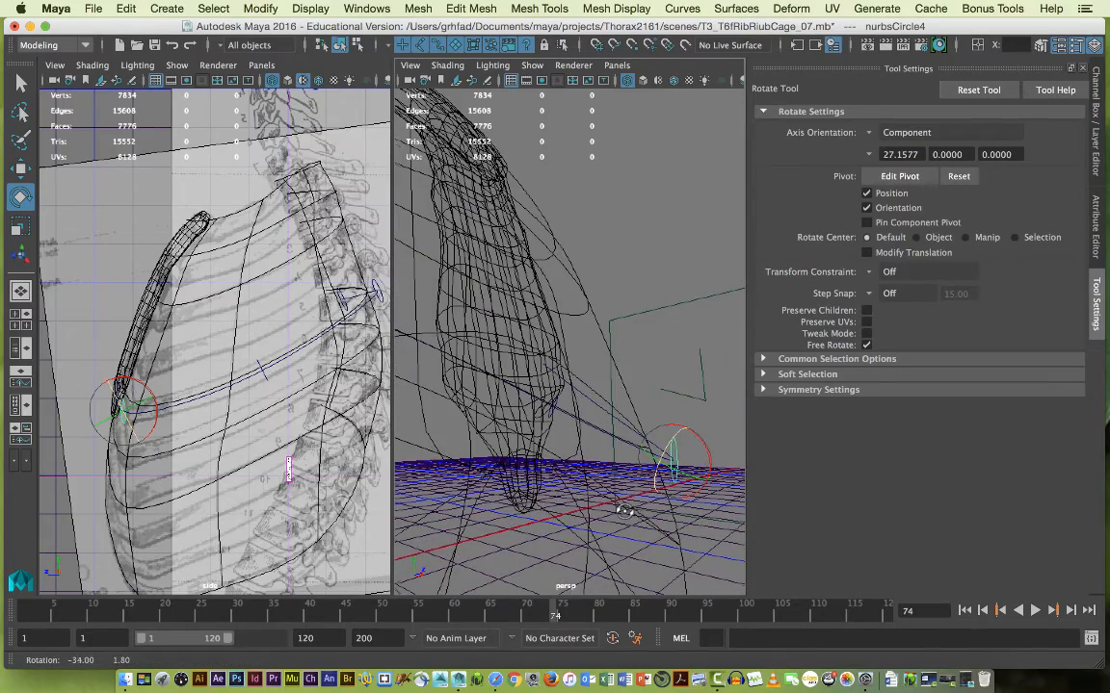
{"action": "left_click", "coordinate": [875, 134]}
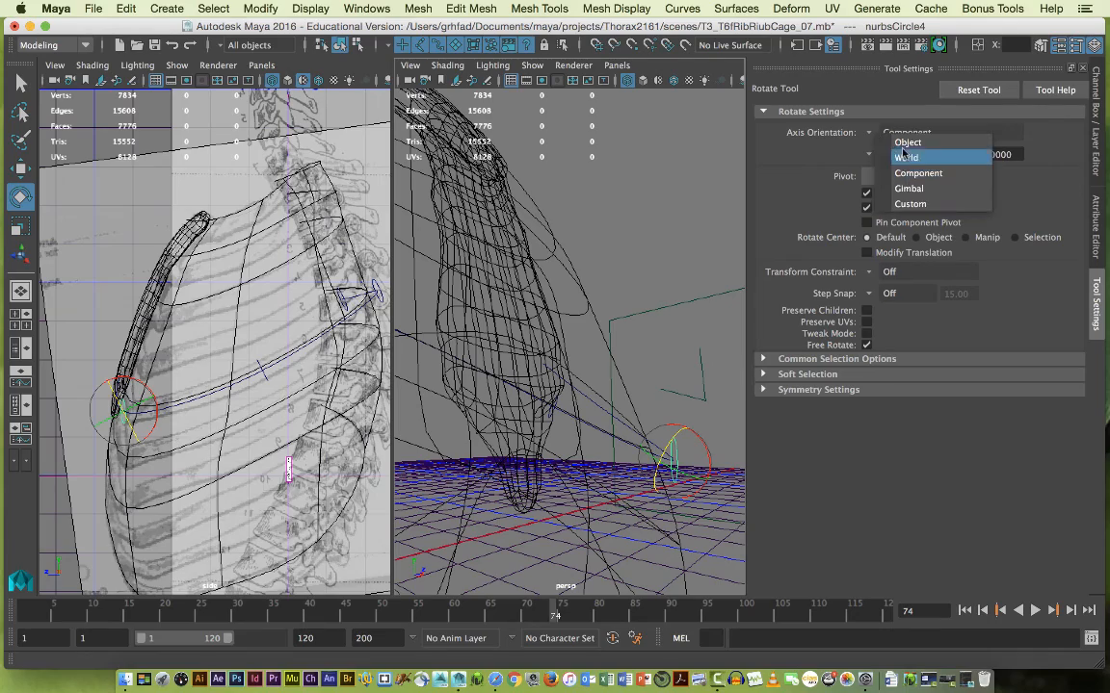
{"action": "left_click", "coordinate": [900, 142]}
{"action": "mouse_move", "coordinate": [695, 466]}
{"action": "left_mouse_down"}
{"action": "mouse_move", "coordinate": [711, 468]}
{"action": "mouse_move", "coordinate": [566, 499]}
{"action": "mouse_move", "coordinate": [559, 472]}
{"action": "mouse_move", "coordinate": [602, 485]}
{"action": "mouse_move", "coordinate": [589, 426]}
{"action": "mouse_move", "coordinate": [583, 453]}
{"action": "mouse_move", "coordinate": [602, 476]}
{"action": "mouse_move", "coordinate": [713, 469]}
{"action": "left_mouse_up"}
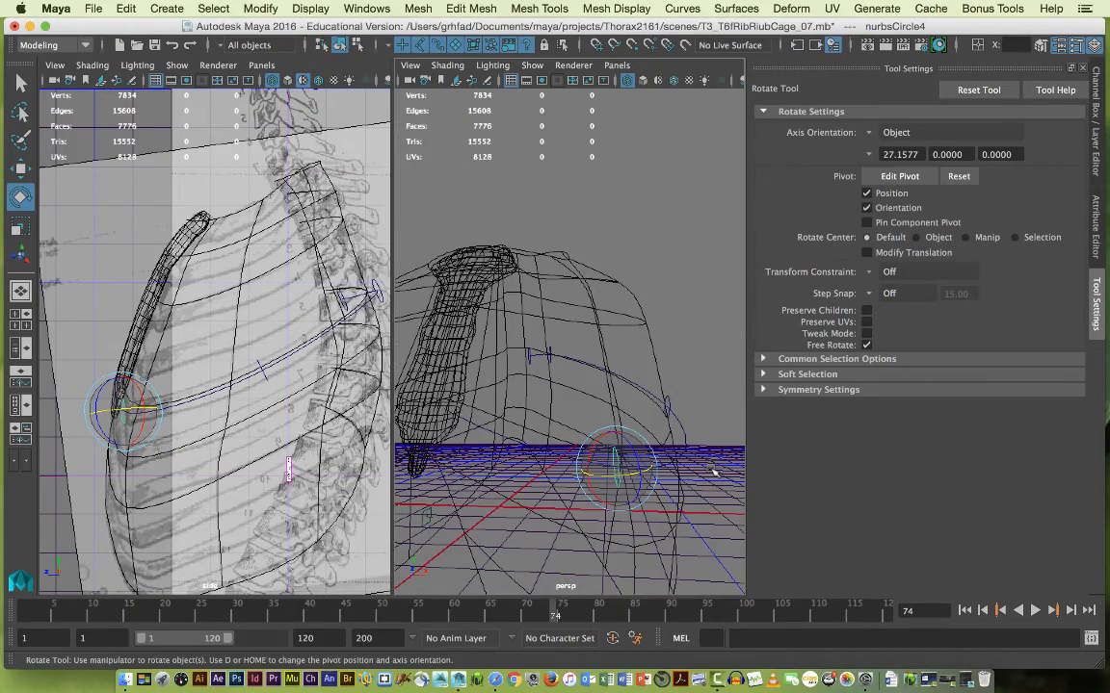
Duplicate the profile near the sternal end, move the copy further toward the sternum, and undo the extra adjustment.
{"action": "key", "text": "ctrl+d"}
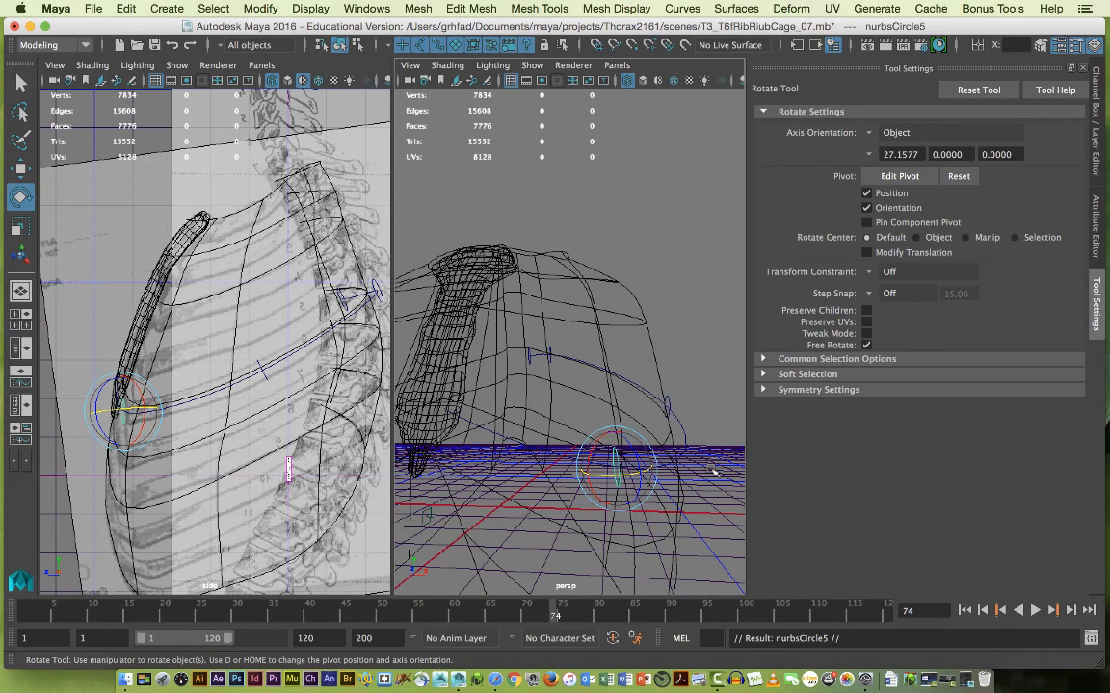
{"action": "key", "text": "w"}
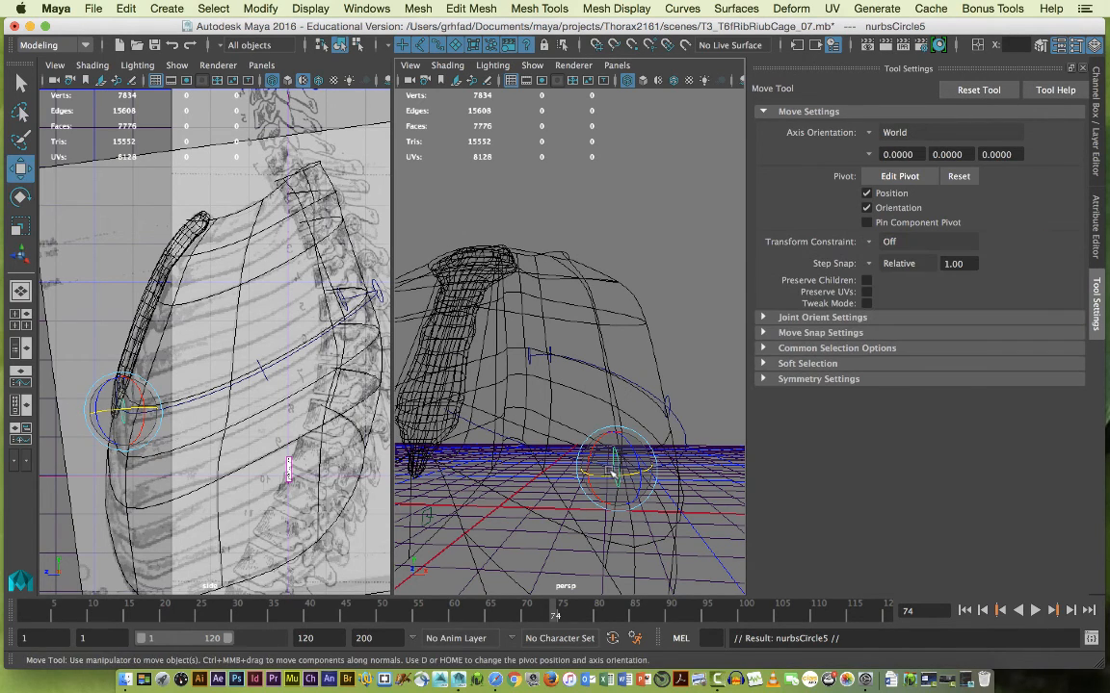
{"action": "left_click_drag", "start_coordinate": [616, 468], "coordinate": [561, 450]}
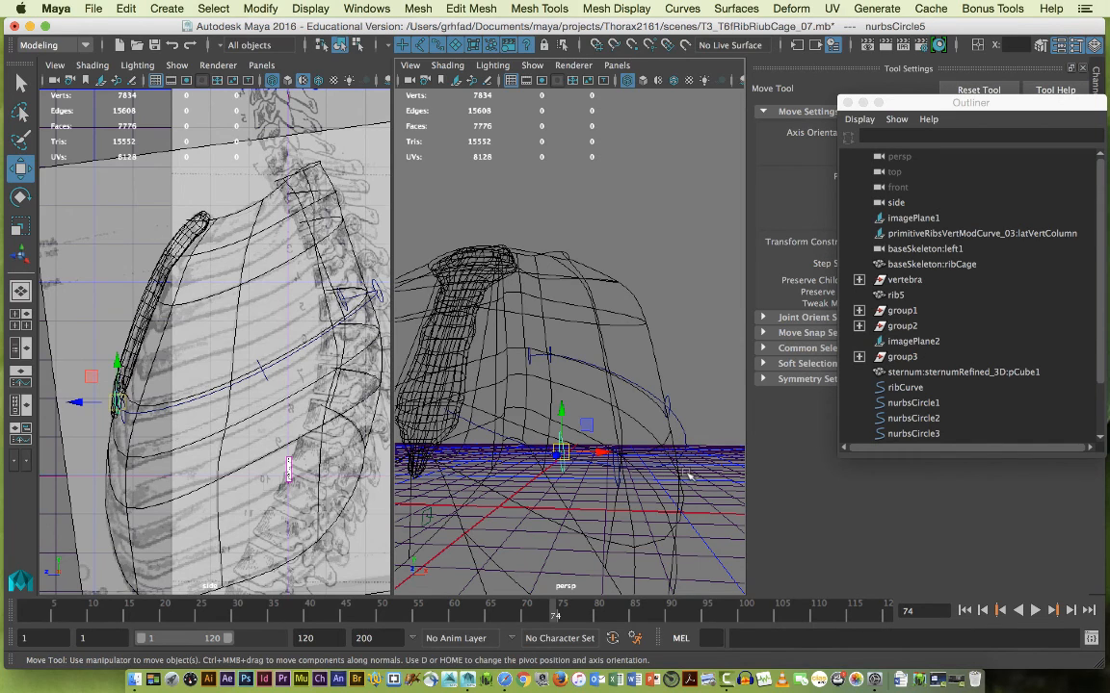
{"action": "left_click_drag", "start_coordinate": [619, 453], "coordinate": [582, 479]}
{"action": "key", "text": "super+z"}
Place another duplicate of the profile at the sternum end of the rib and rotate it to about 192.81°, 81.19°, 177.76°.
{"action": "right_click_drag", "start_coordinate": [603, 487], "coordinate": [703, 510], "text": "alt"}
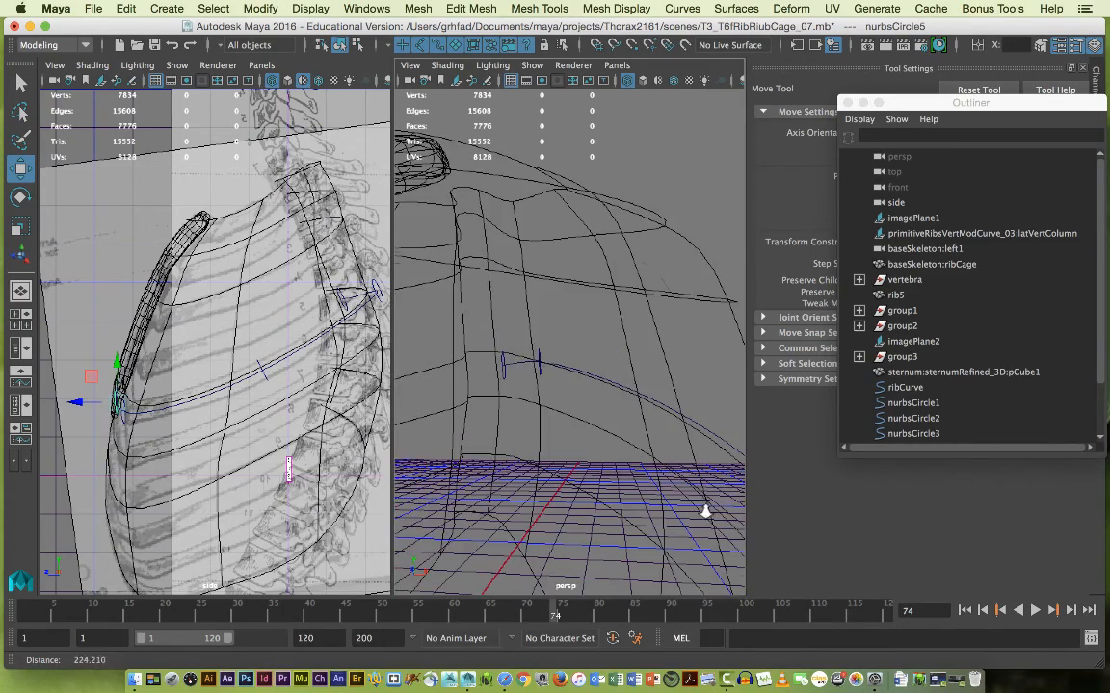
{"action": "middle_click_drag", "start_coordinate": [638, 501], "coordinate": [656, 410], "text": "alt"}
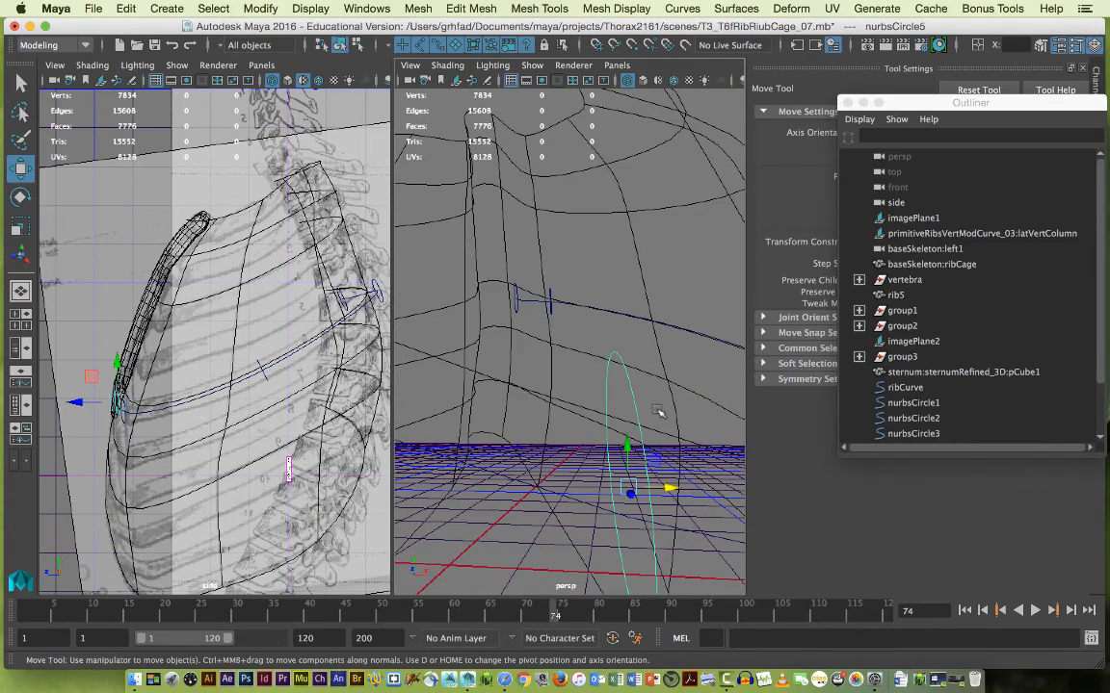
{"action": "key", "text": "super+d"}
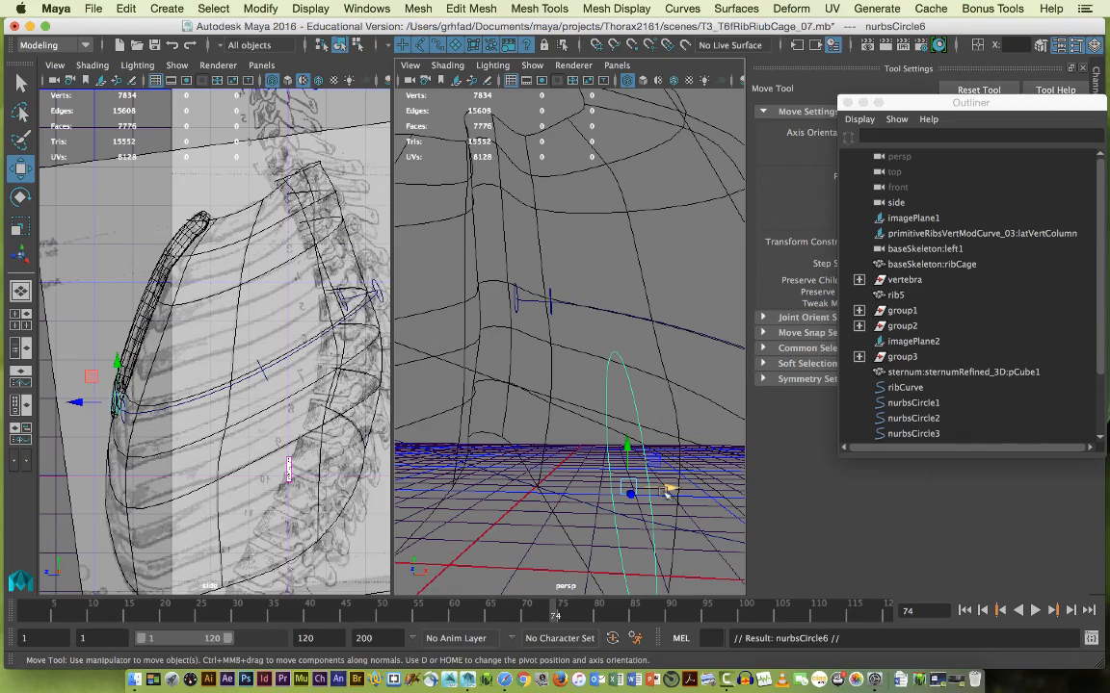
{"action": "left_click_drag", "start_coordinate": [671, 490], "coordinate": [609, 486]}
{"action": "scroll", "coordinate": [585, 467], "scroll_direction": "down", "scroll_amount": 8}
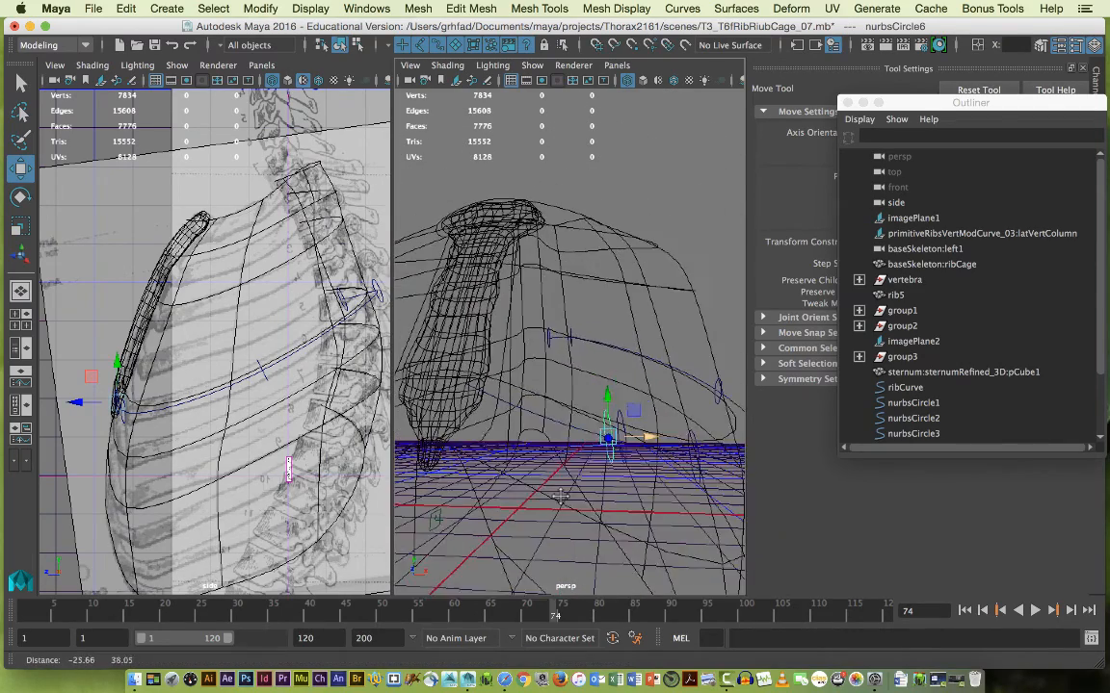
{"action": "key", "text": "c"}
{"action": "left_click_drag", "start_coordinate": [613, 452], "coordinate": [527, 434]}
{"action": "key", "text": "e"}
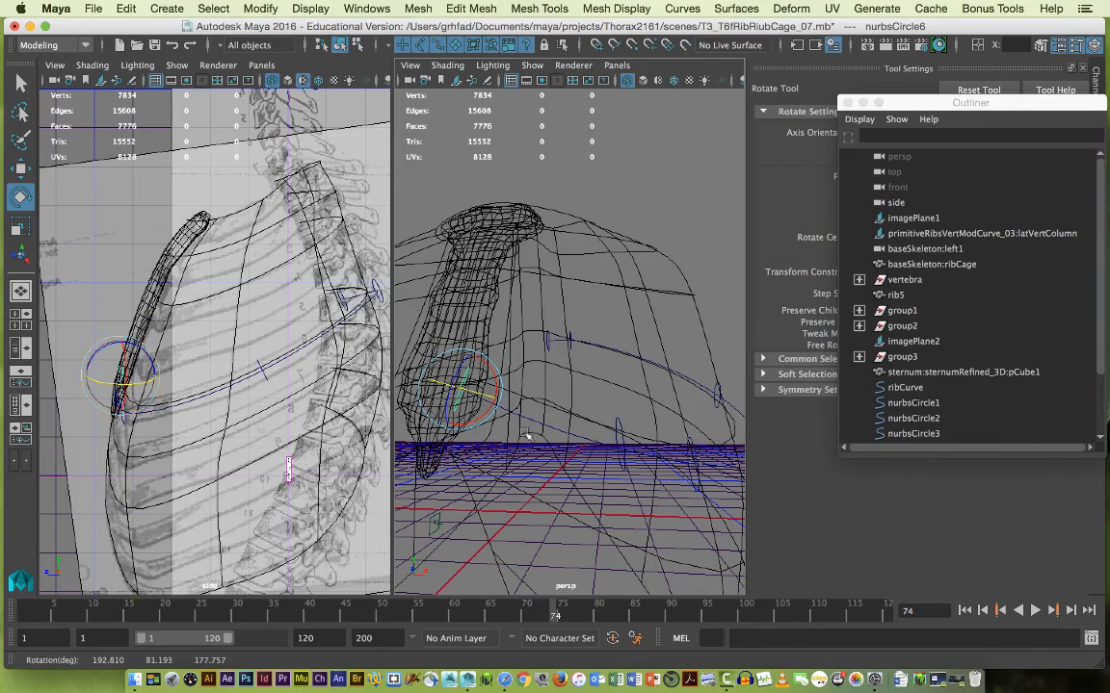
Slide the outer sternal-side profile along the rib curve, away from the sternum, with curve snapping.
{"action": "left_click_drag", "start_coordinate": [600, 480], "coordinate": [517, 469], "text": "alt"}
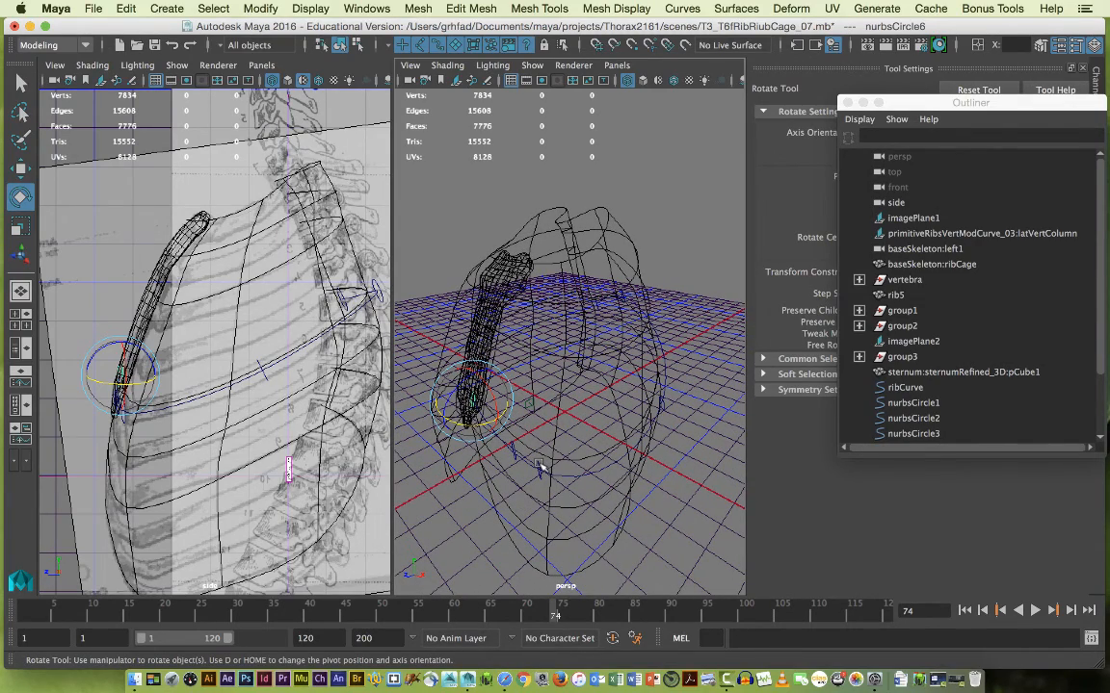
{"action": "left_click", "coordinate": [541, 469]}
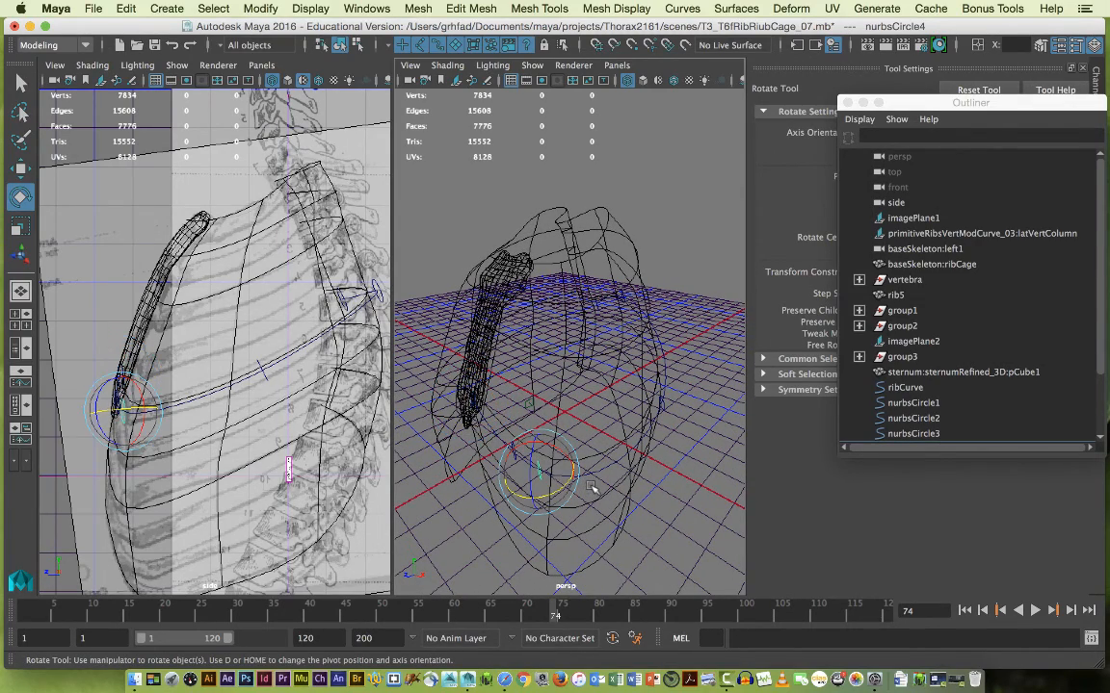
{"action": "key", "text": "w"}
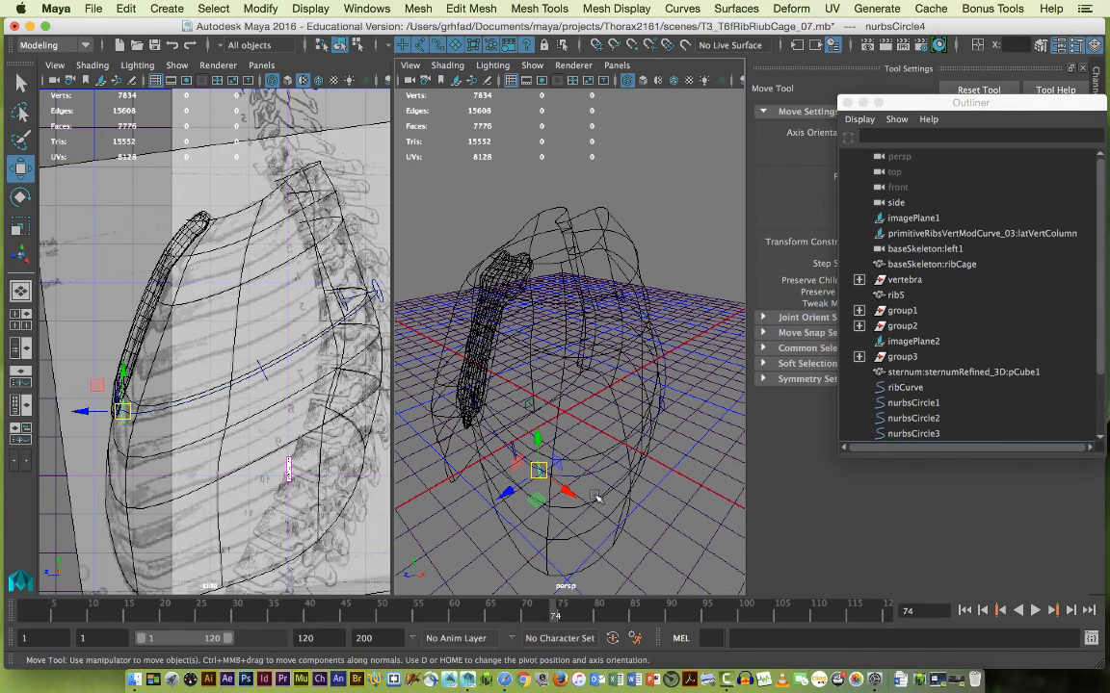
{"action": "key", "text": "c"}
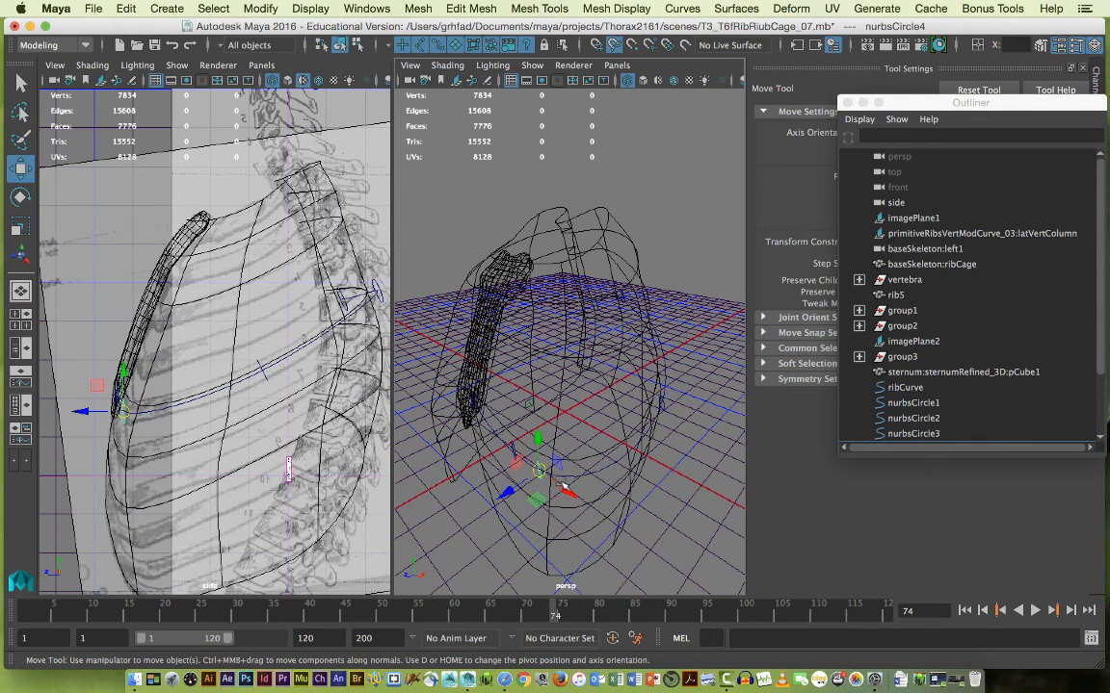
{"action": "left_click_drag", "start_coordinate": [565, 478], "coordinate": [598, 473]}
{"action": "left_click", "coordinate": [681, 508]}
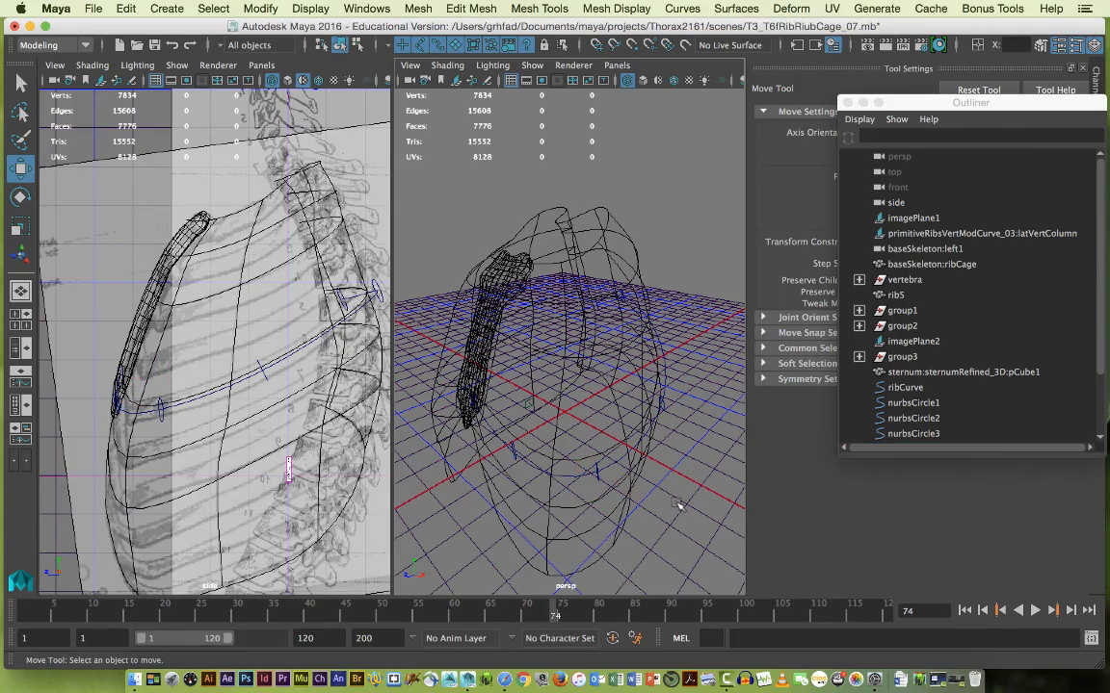
Delete the surplus profile that was moved away from the sternum along the rib curve.
{"action": "left_click_drag", "start_coordinate": [675, 492], "coordinate": [475, 430], "text": "alt"}
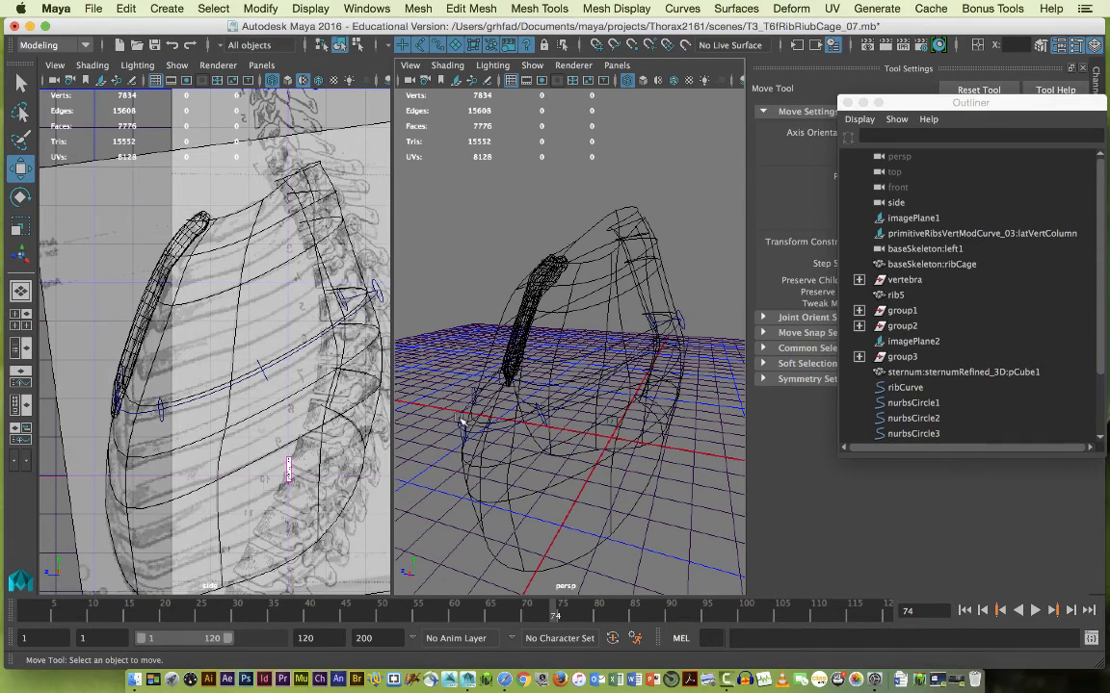
{"action": "left_click", "coordinate": [461, 424]}
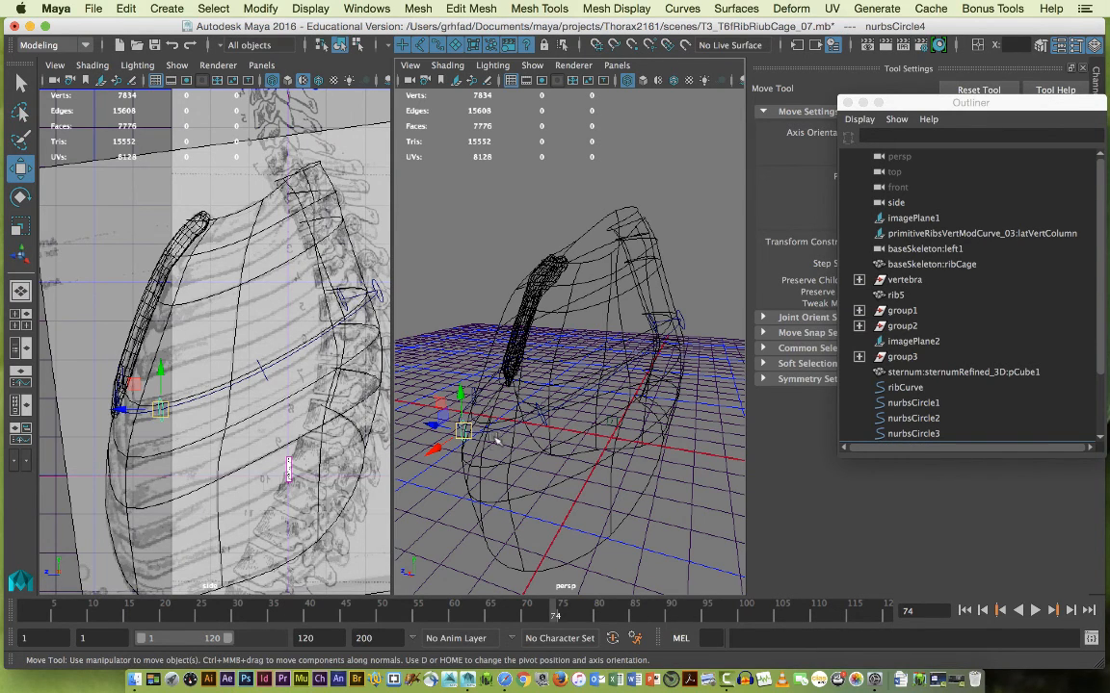
{"action": "left_click", "coordinate": [469, 463]}
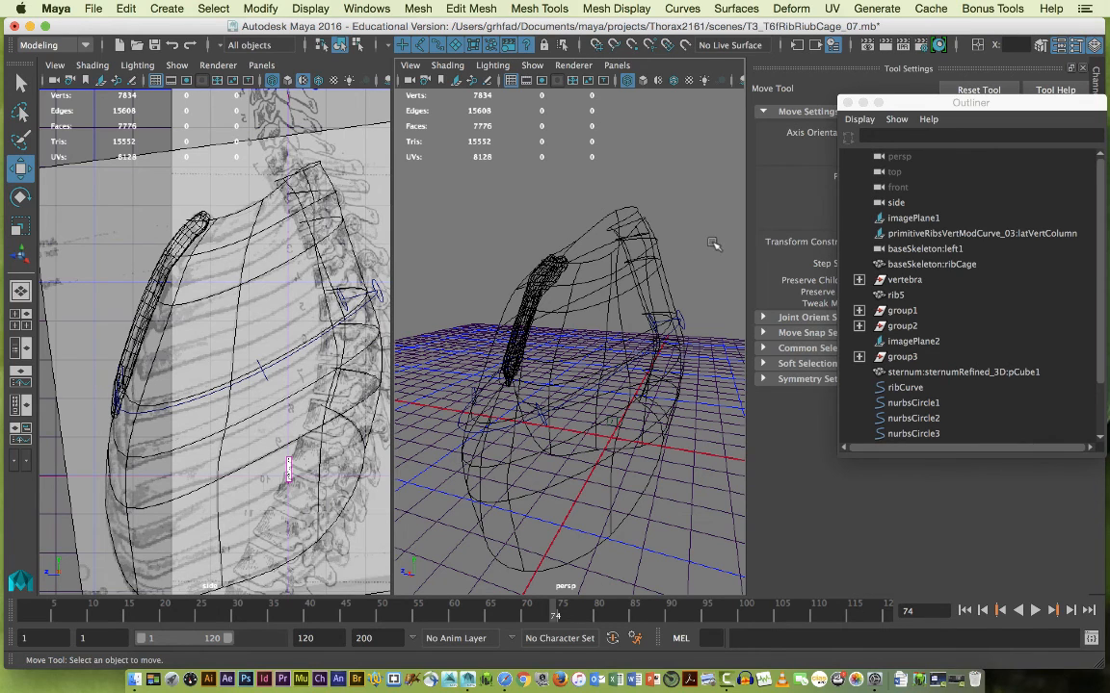
Delete the construction history of the rib curve and its five circle profiles, and freeze their transformations.
{"action": "left_click_drag", "start_coordinate": [920, 102], "coordinate": [800, 73]}
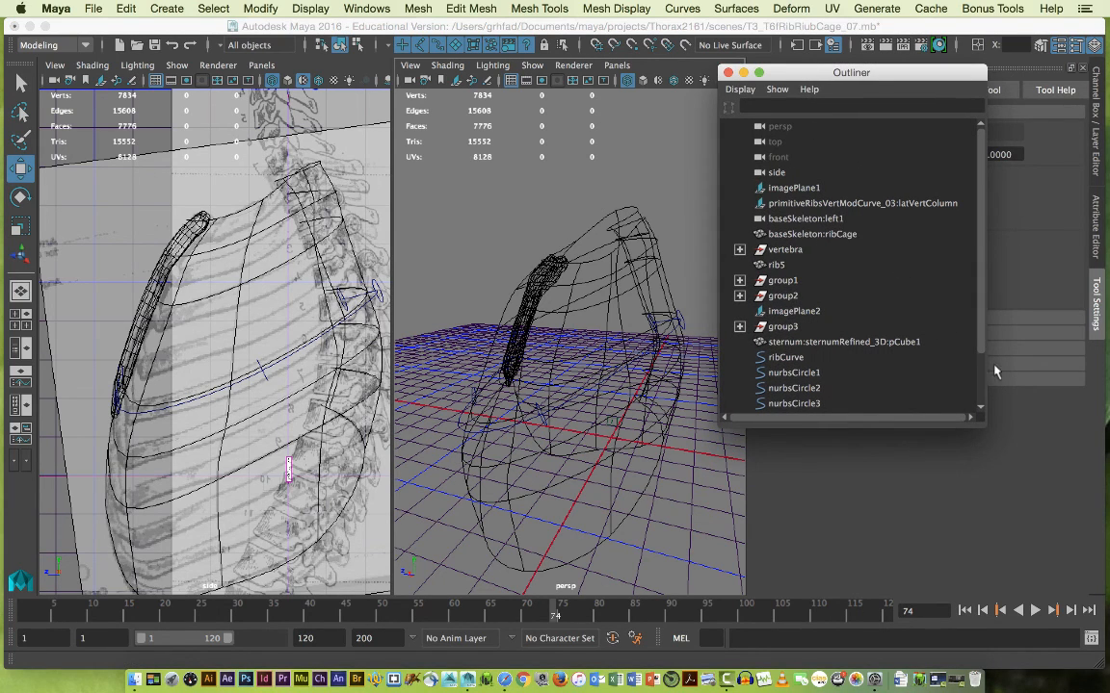
{"action": "left_click_drag", "start_coordinate": [986, 423], "coordinate": [1015, 520]}
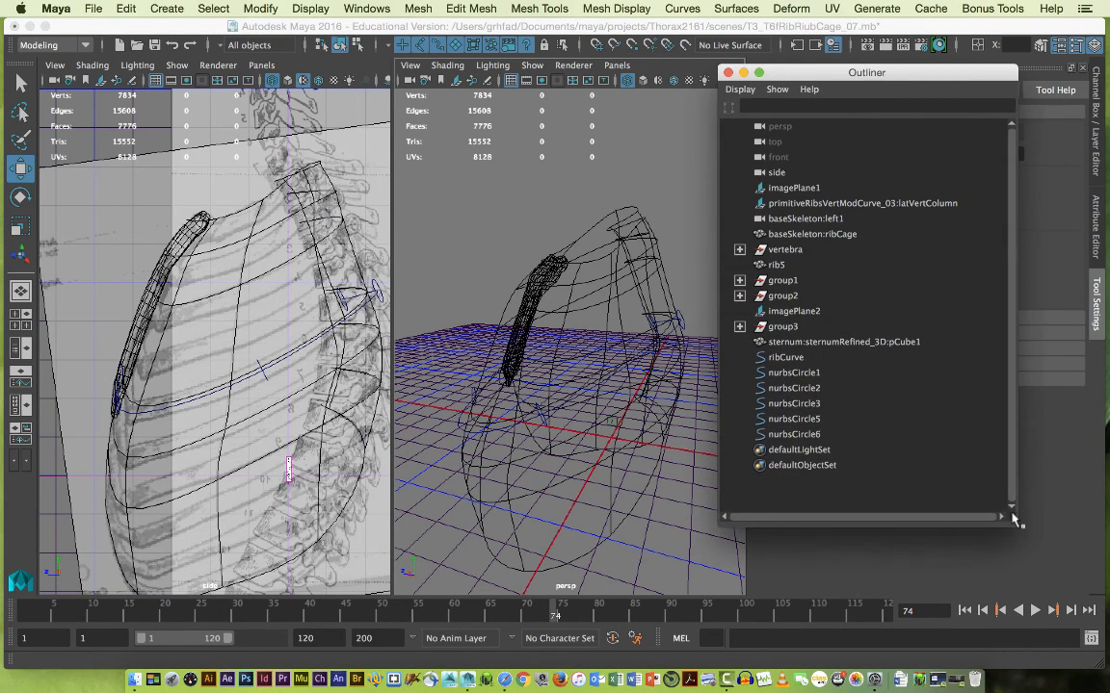
{"action": "left_click", "coordinate": [799, 374]}
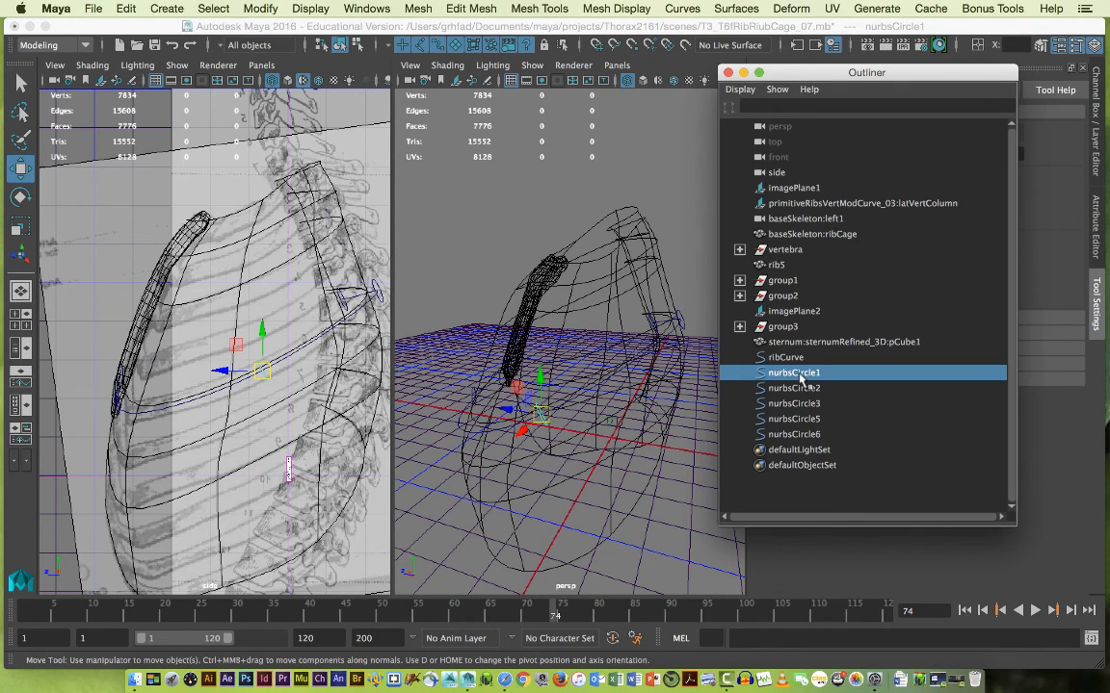
{"action": "left_click_drag", "start_coordinate": [798, 393], "coordinate": [792, 436]}
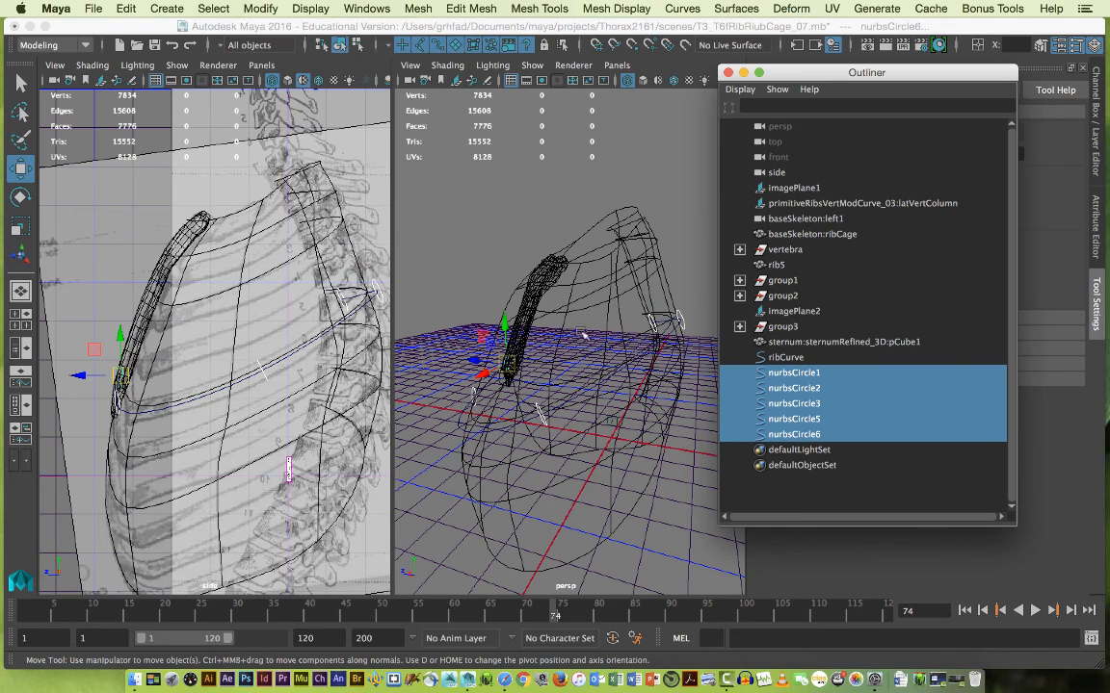
{"action": "left_click", "coordinate": [782, 357], "text": "ctrl"}
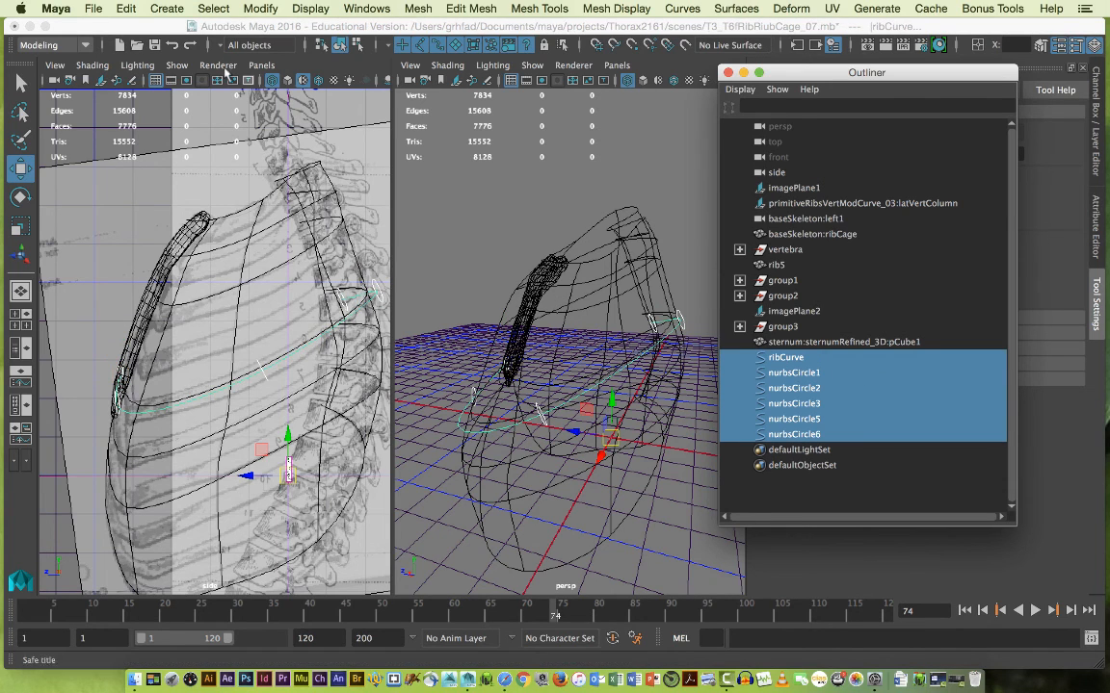
{"action": "left_click", "coordinate": [125, 9]}
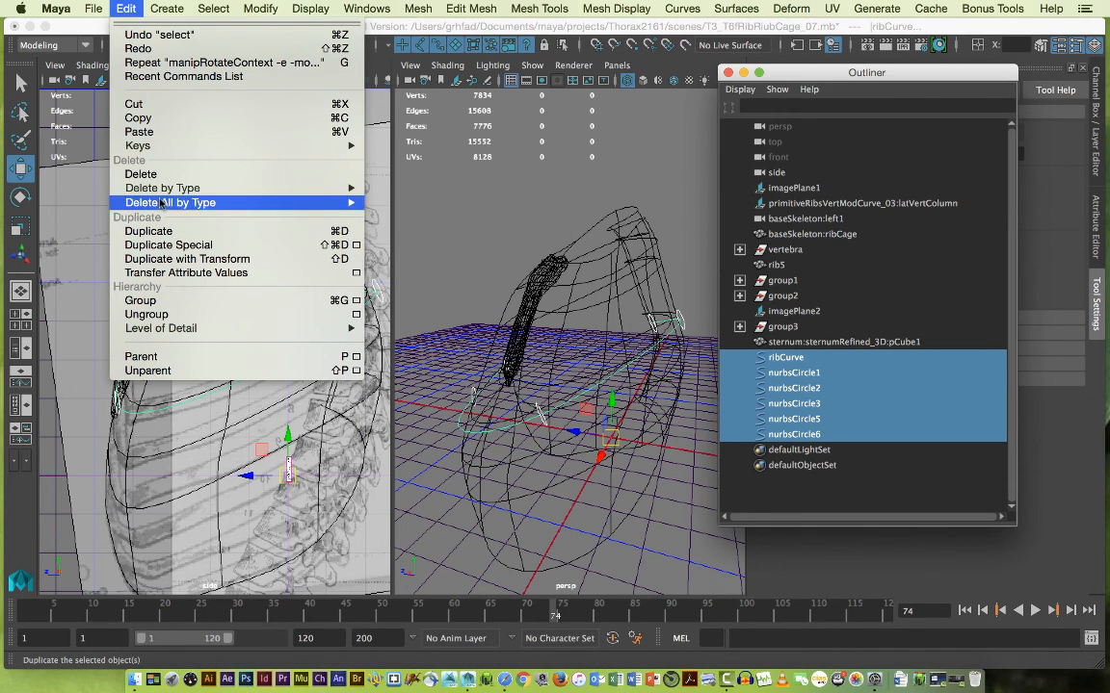
{"action": "mouse_move", "coordinate": [211, 190]}
{"action": "left_click", "coordinate": [444, 197]}
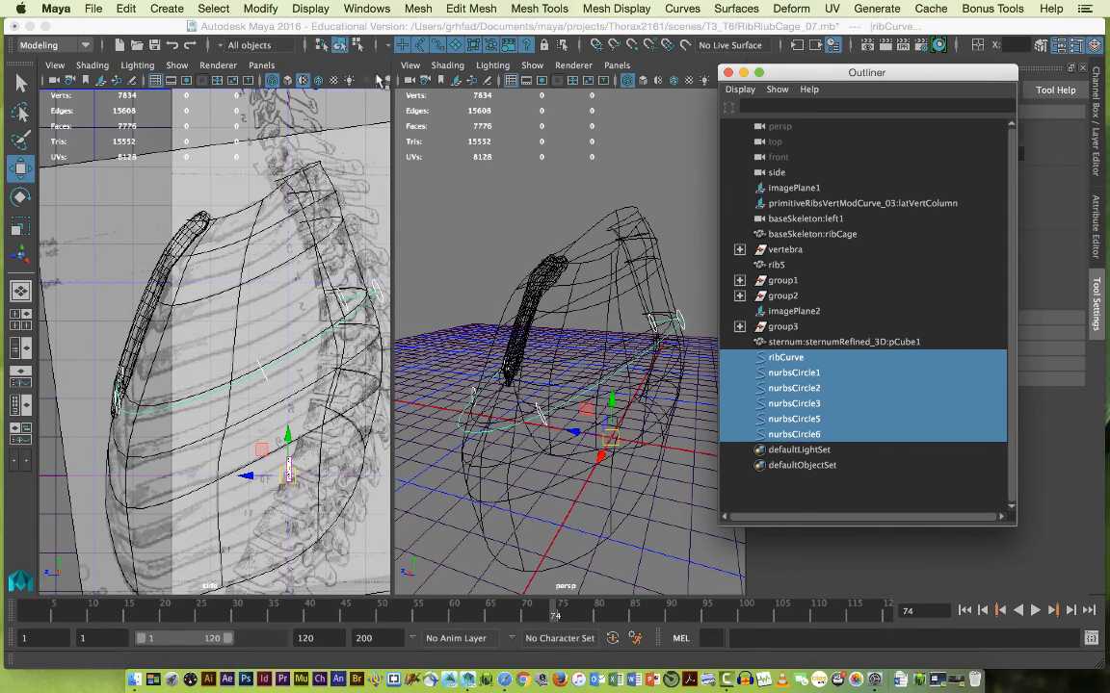
{"action": "left_click", "coordinate": [260, 9]}
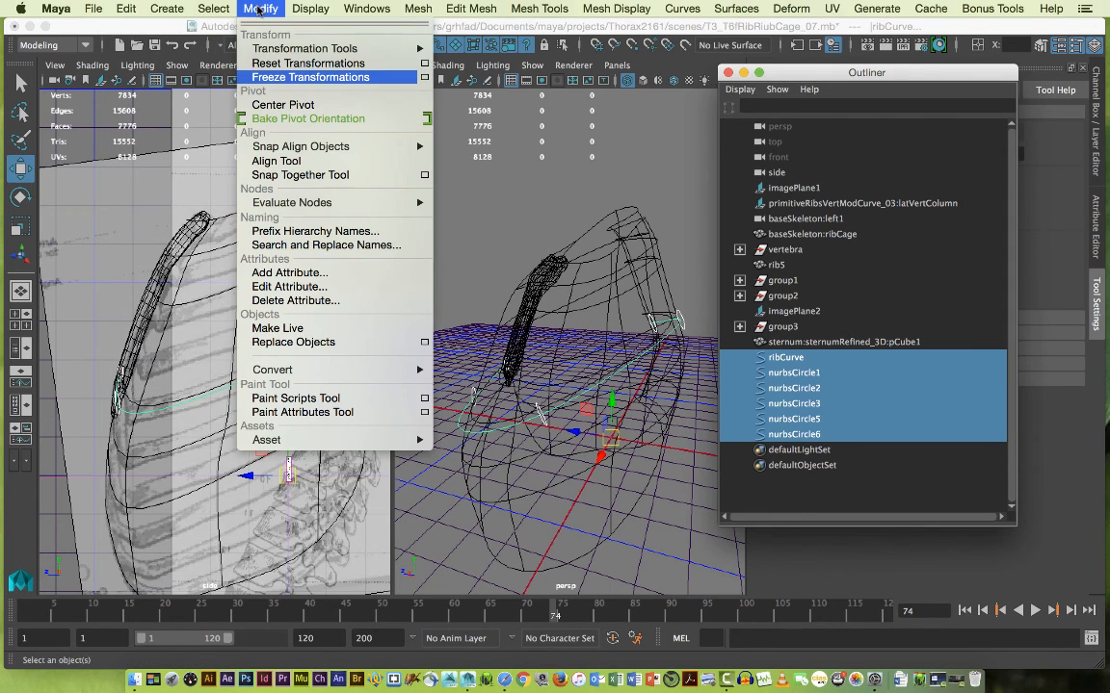
{"action": "left_click", "coordinate": [275, 79]}
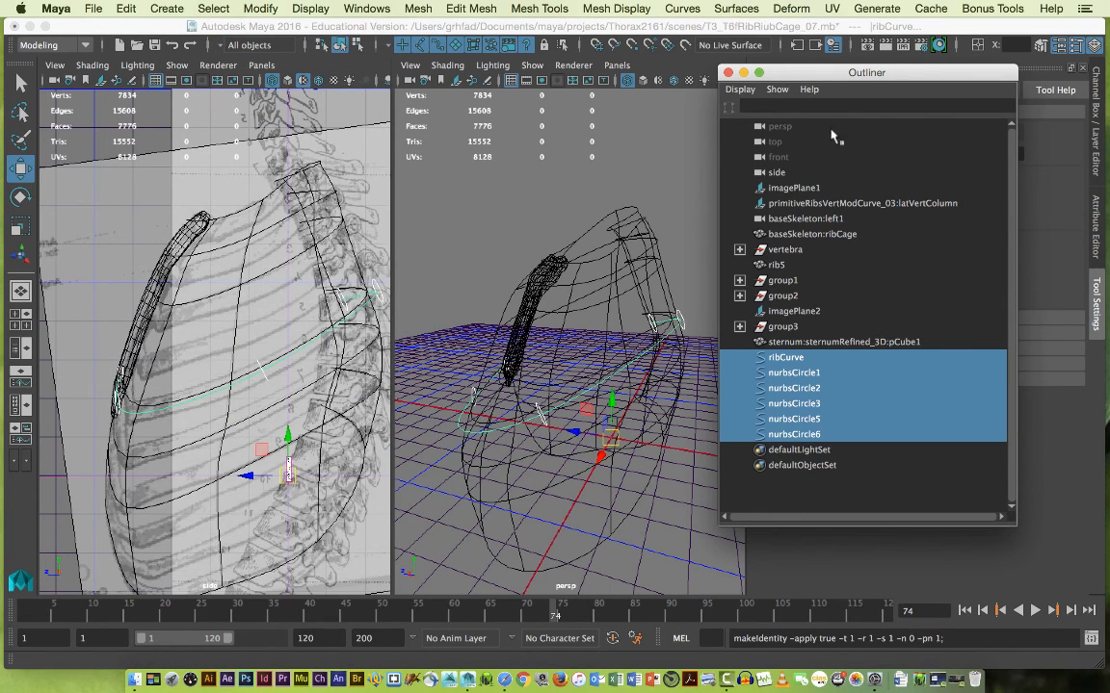
Loft the profiles from vertebra to sternum, in the order nurbsCircle2, 3, 1, 5, 6, into a quad polygon mesh with a count of 480.
{"action": "left_click", "coordinate": [816, 377]}
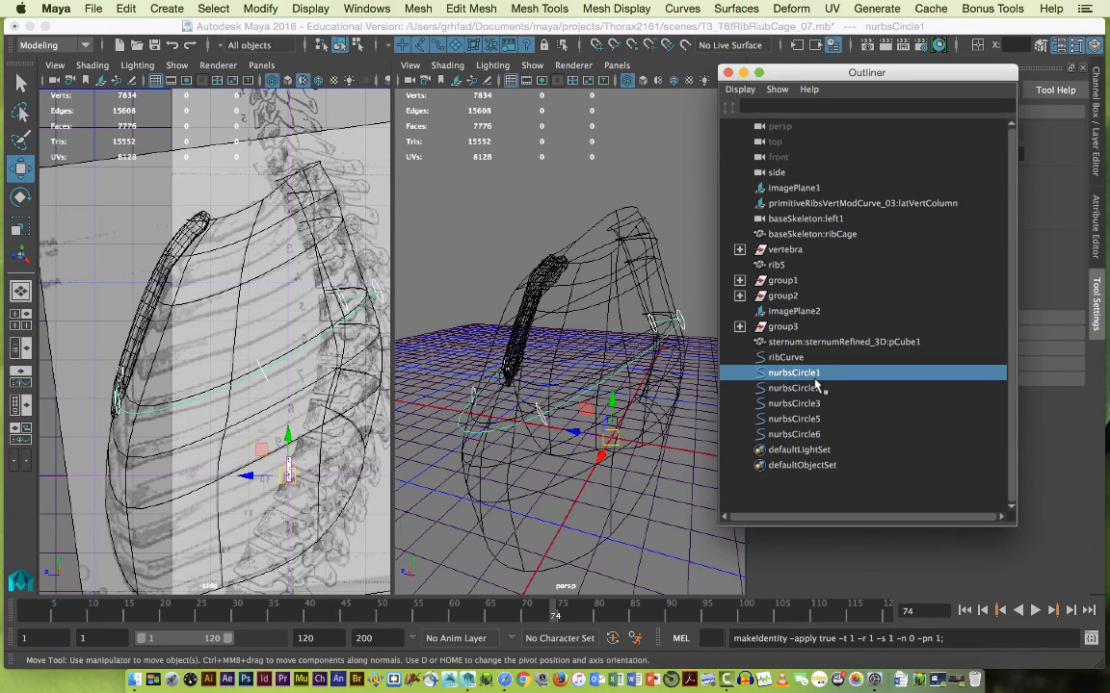
{"action": "left_click", "coordinate": [652, 325]}
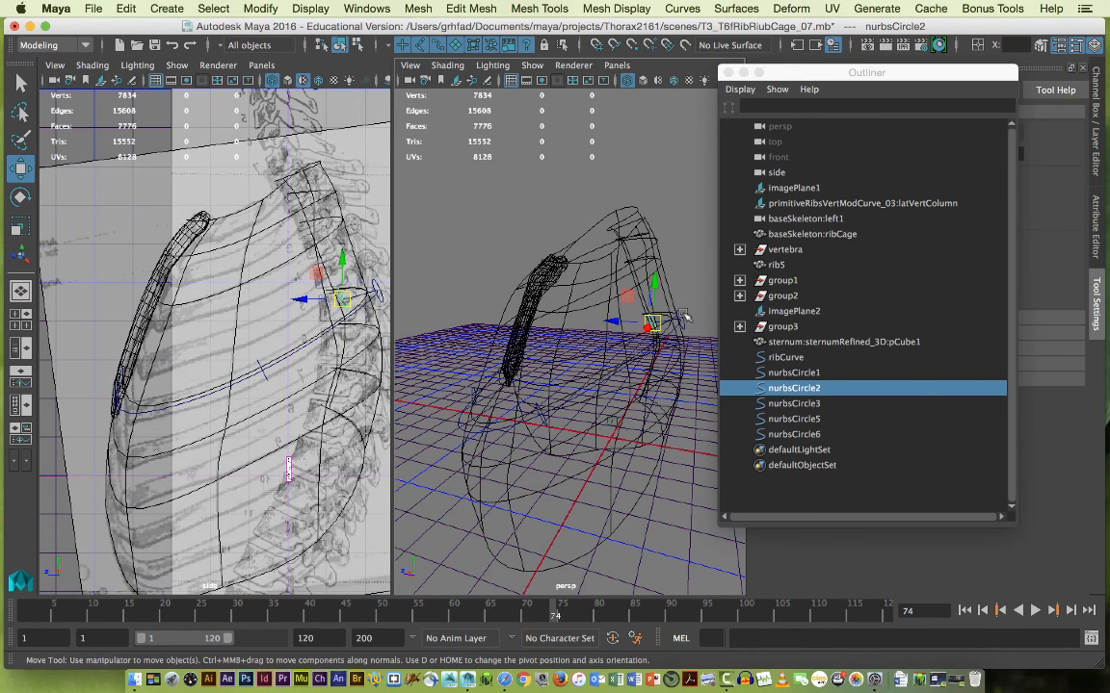
{"action": "left_click", "coordinate": [684, 319], "text": "shift"}
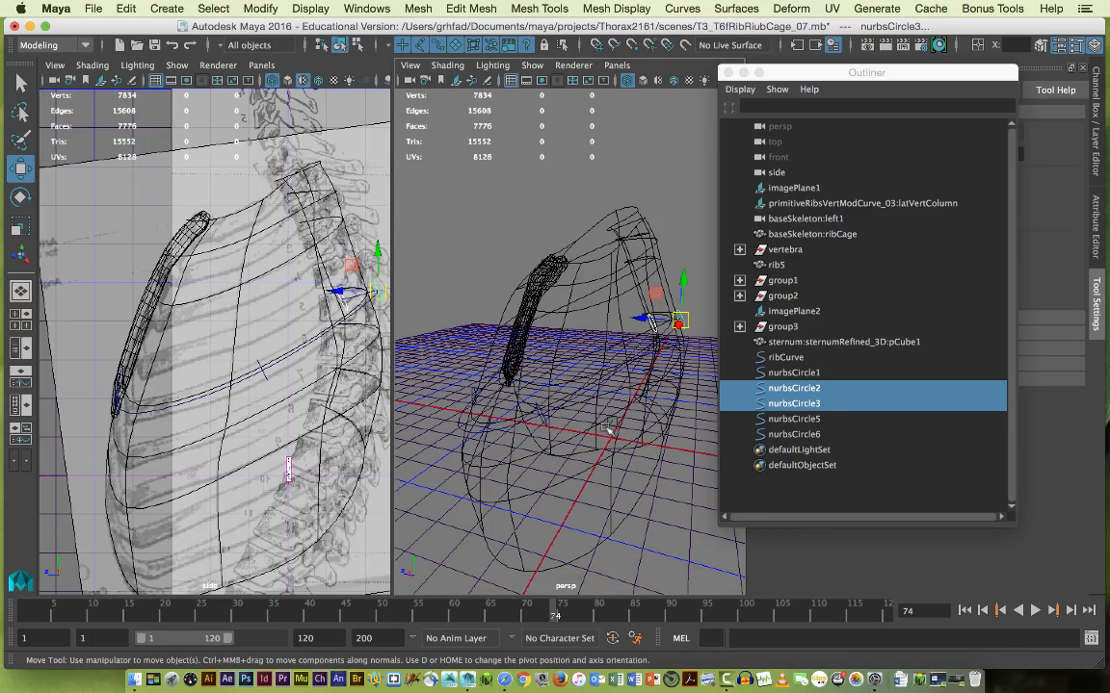
{"action": "left_click_drag", "start_coordinate": [618, 437], "coordinate": [580, 438], "text": "alt"}
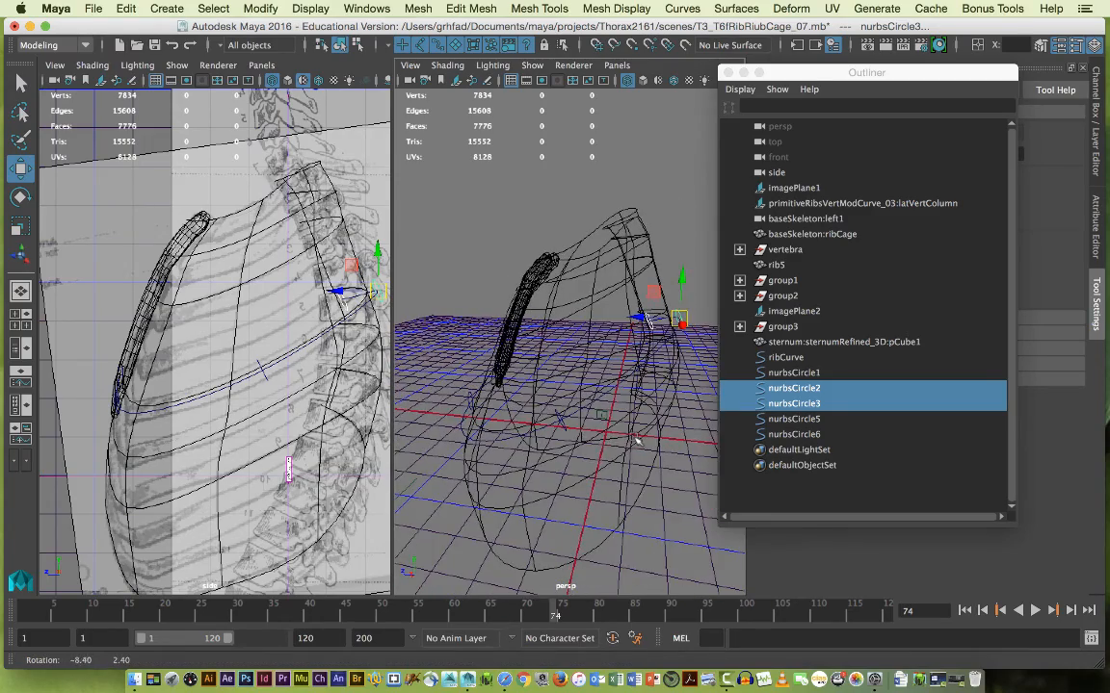
{"action": "left_click", "coordinate": [567, 430], "text": "shift"}
{"action": "left_click_drag", "start_coordinate": [541, 468], "coordinate": [725, 461], "text": "alt"}
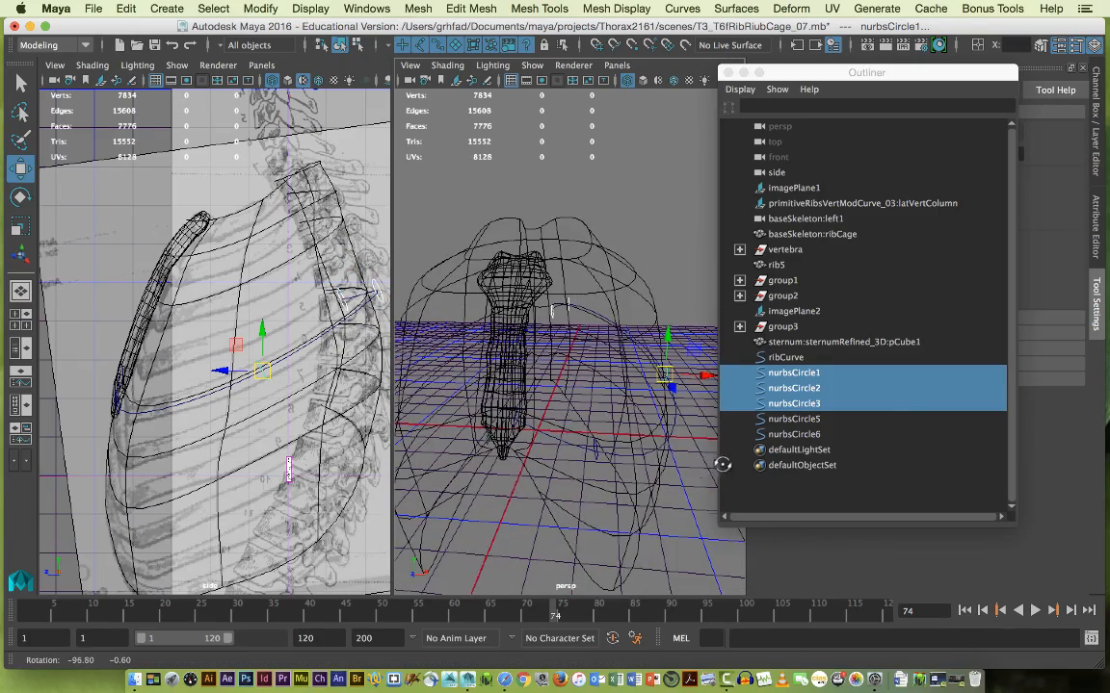
{"action": "left_click", "coordinate": [596, 447], "text": "shift"}
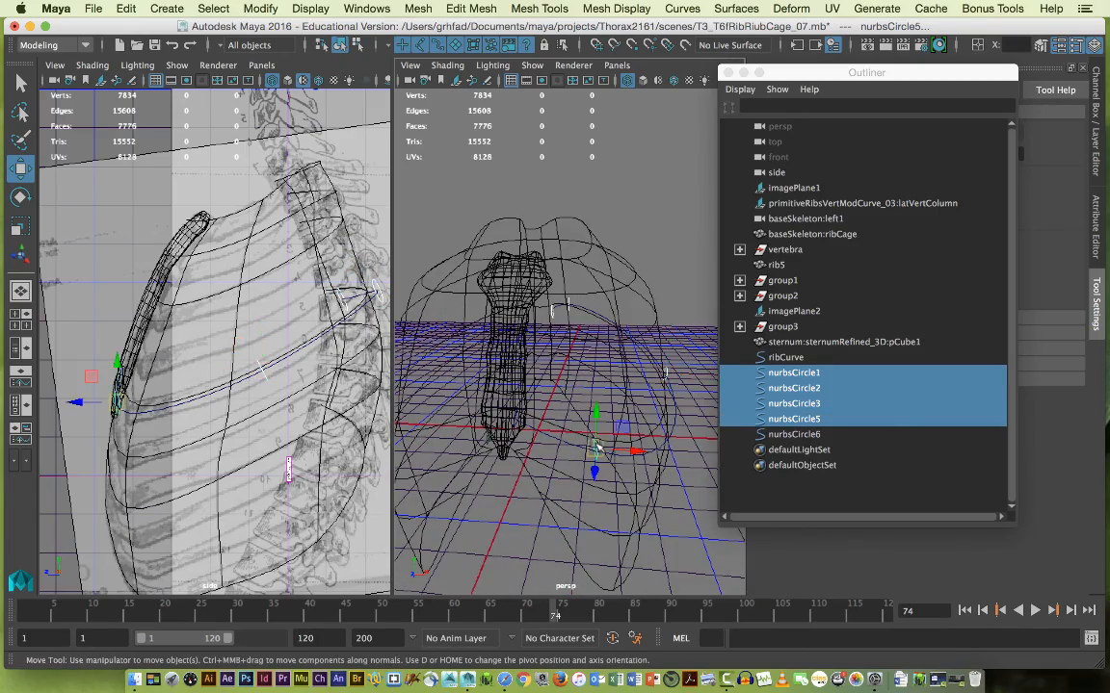
{"action": "left_click", "coordinate": [518, 425], "text": "shift"}
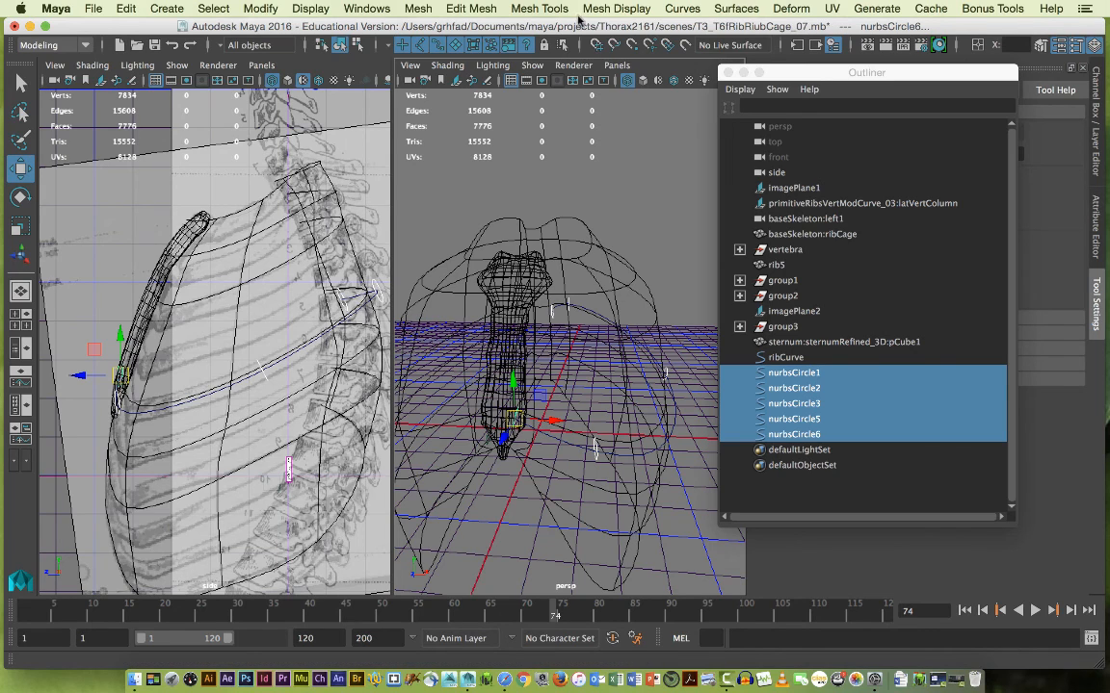
{"action": "left_click", "coordinate": [732, 8]}
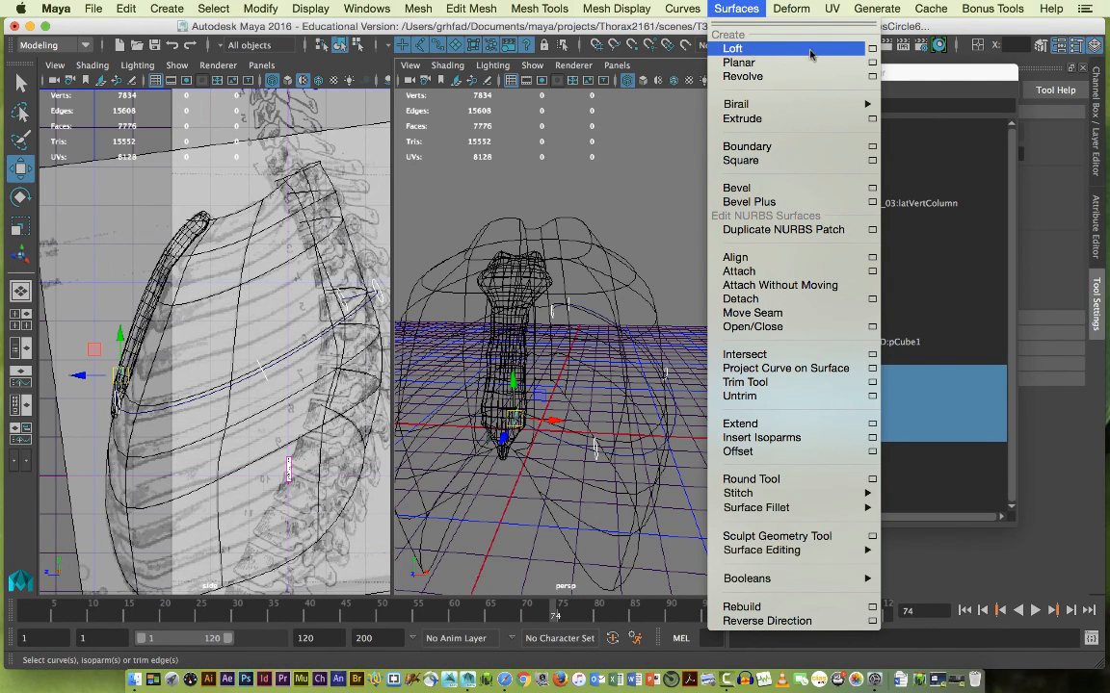
{"action": "left_click", "coordinate": [871, 48]}
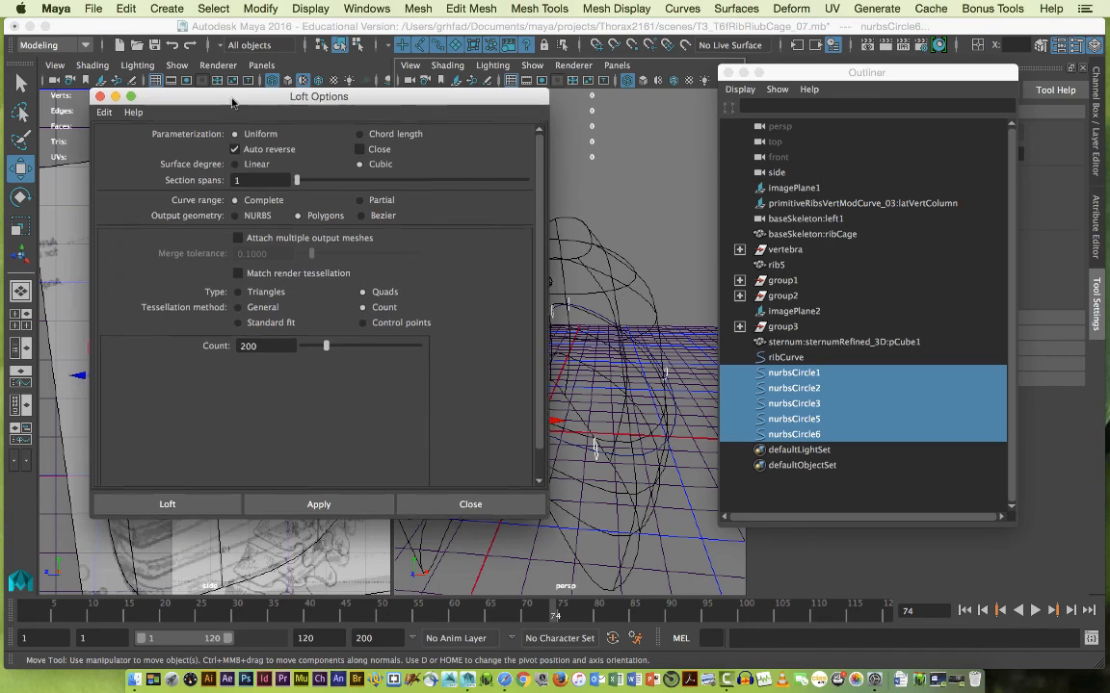
{"action": "left_click_drag", "start_coordinate": [223, 103], "coordinate": [747, 85]}
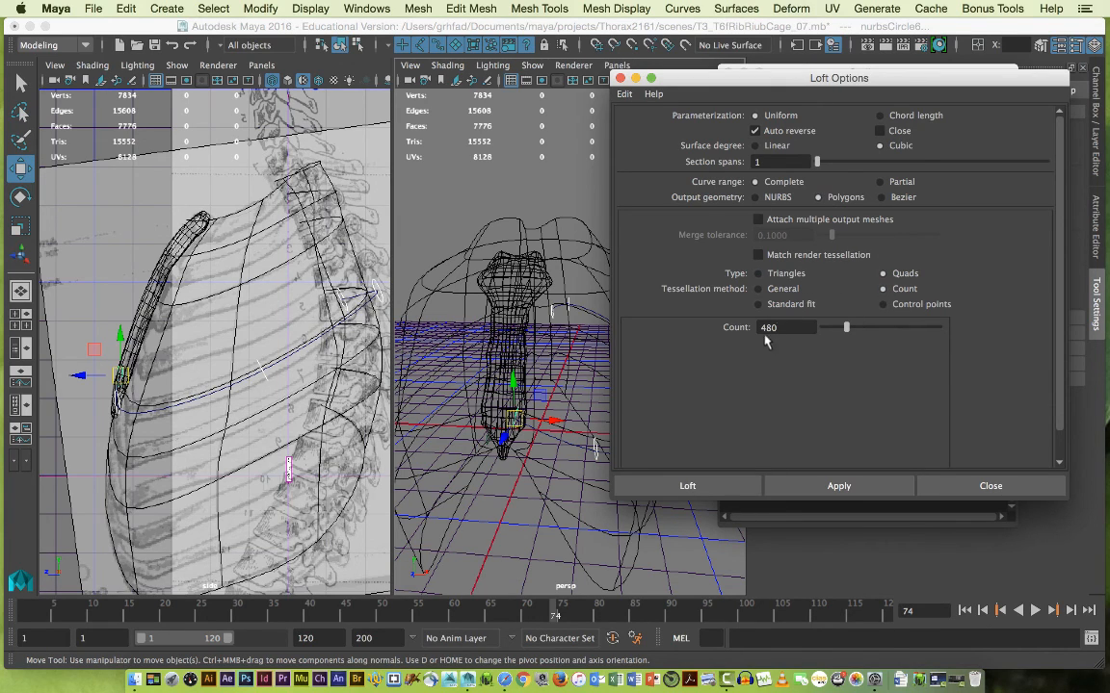
{"action": "left_click", "coordinate": [820, 485]}
{"action": "left_click_drag", "start_coordinate": [701, 83], "coordinate": [894, 143]}
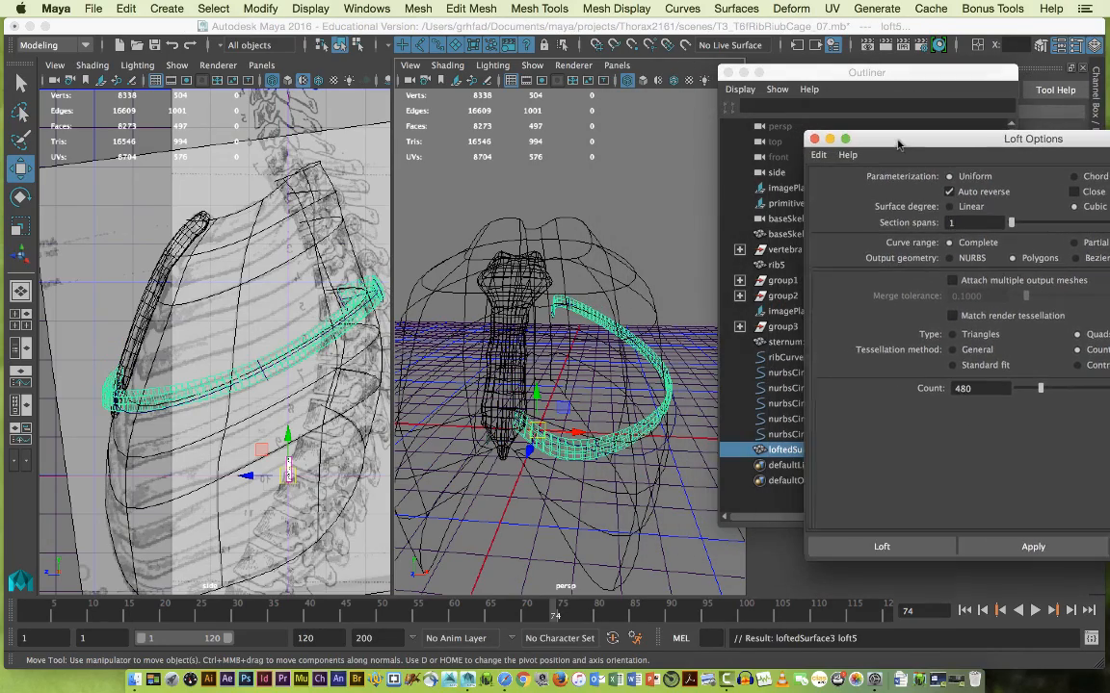
{"action": "left_click_drag", "start_coordinate": [682, 332], "coordinate": [592, 321], "text": "alt"}
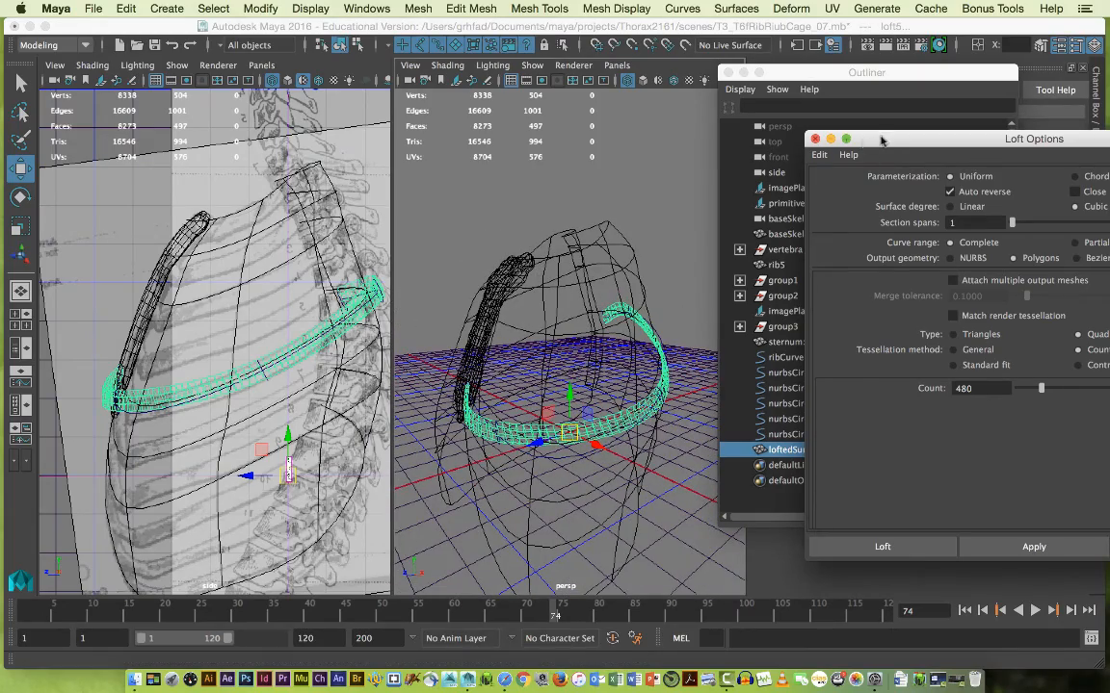
{"action": "left_click", "coordinate": [815, 139]}
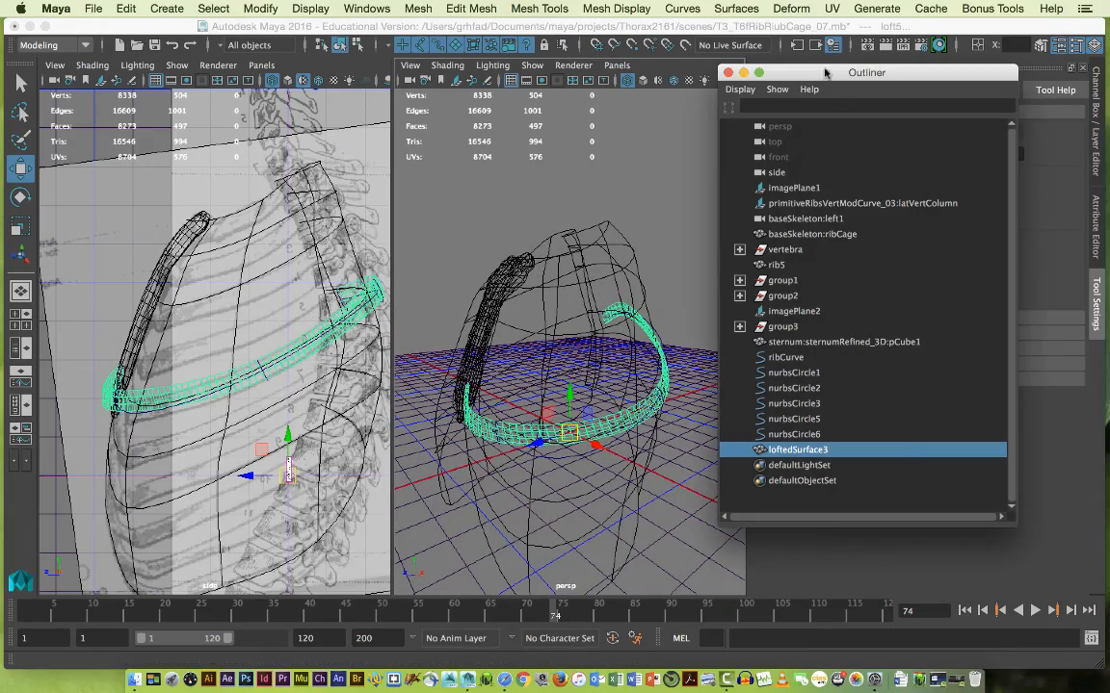
Duplicate the rib curve, its five profiles and the lofted rib once into a new group, using Duplicate Special with the input graph duplicated.
{"action": "left_click_drag", "start_coordinate": [742, 72], "coordinate": [853, 41]}
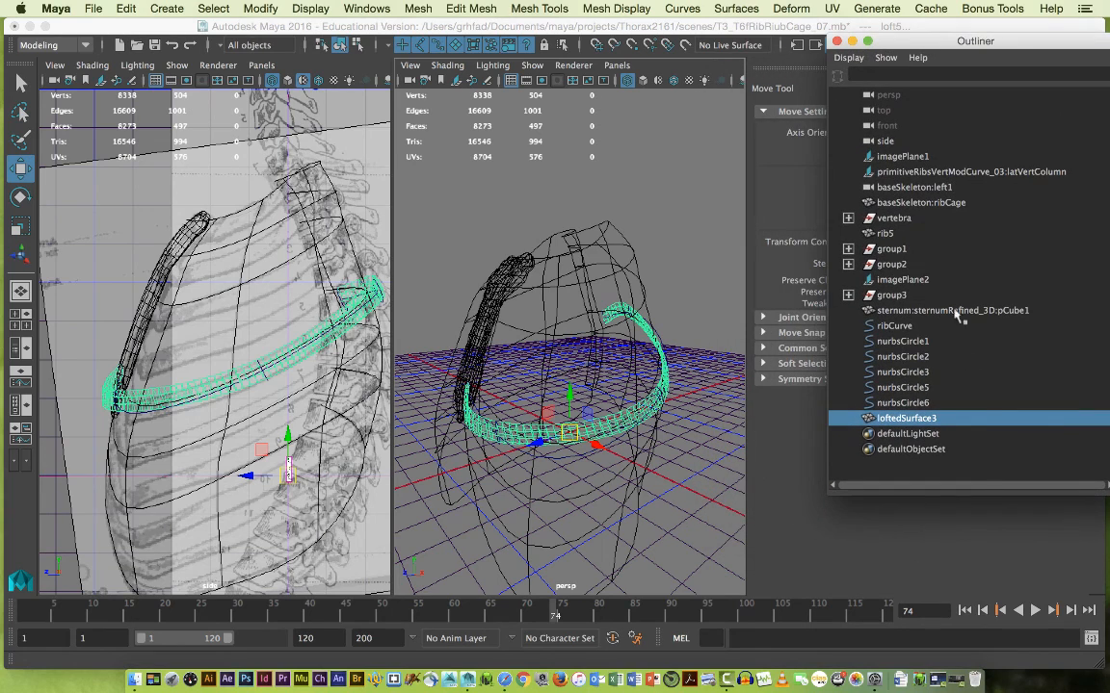
{"action": "left_click", "coordinate": [889, 327]}
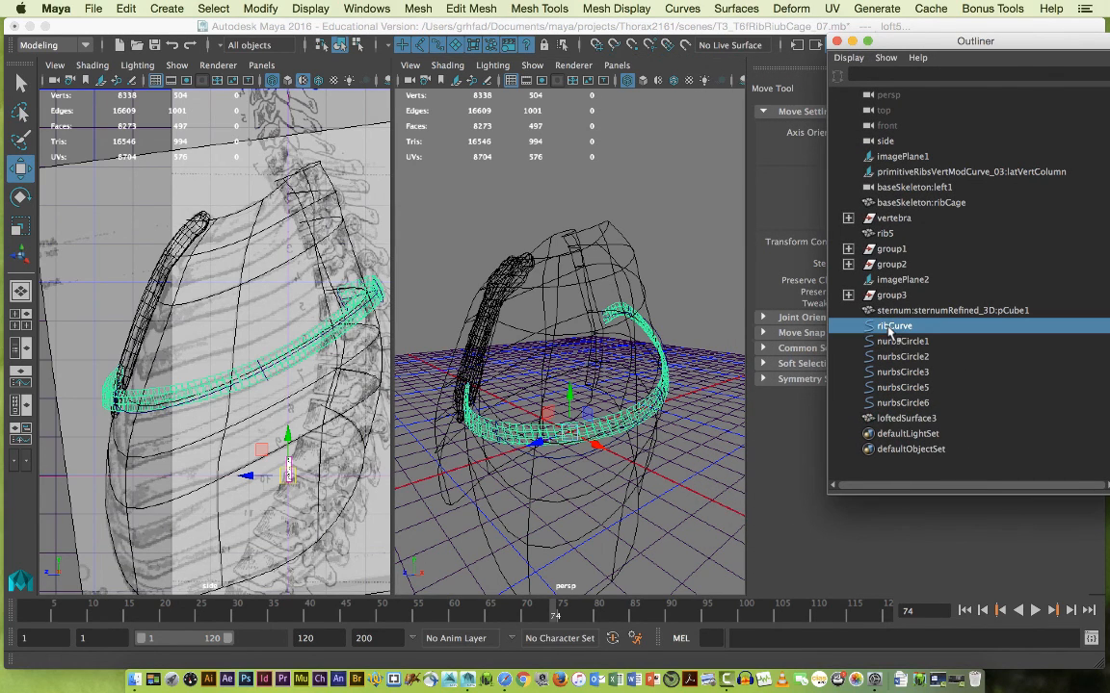
{"action": "left_click", "coordinate": [886, 420], "text": "shift"}
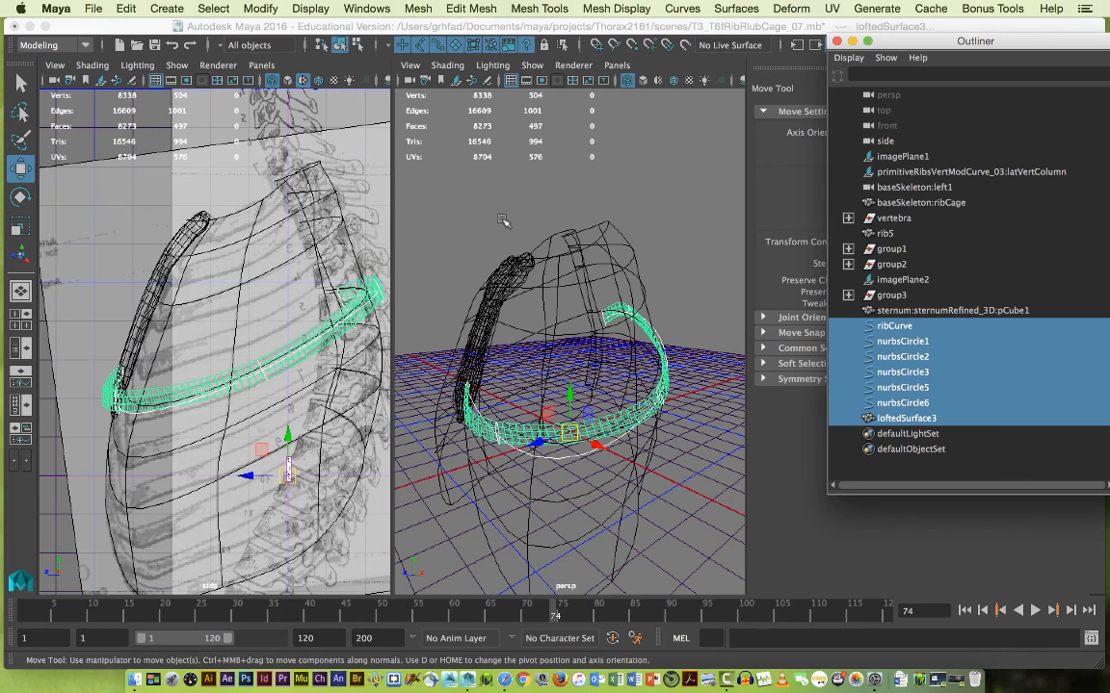
{"action": "left_click", "coordinate": [127, 8]}
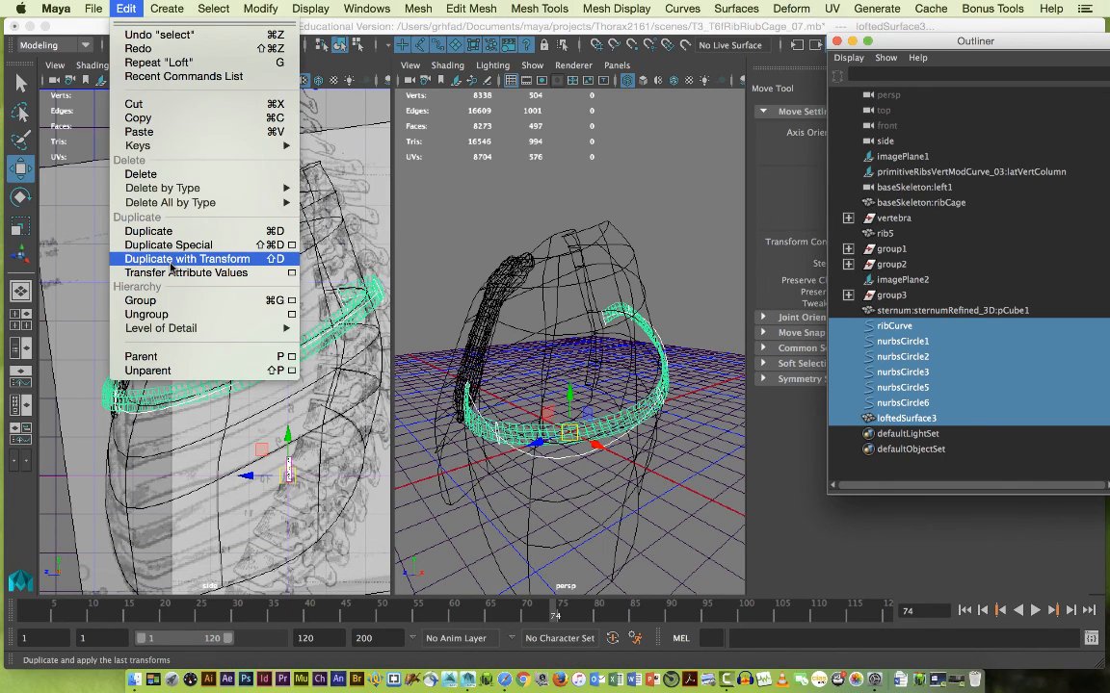
{"action": "left_click", "coordinate": [291, 246]}
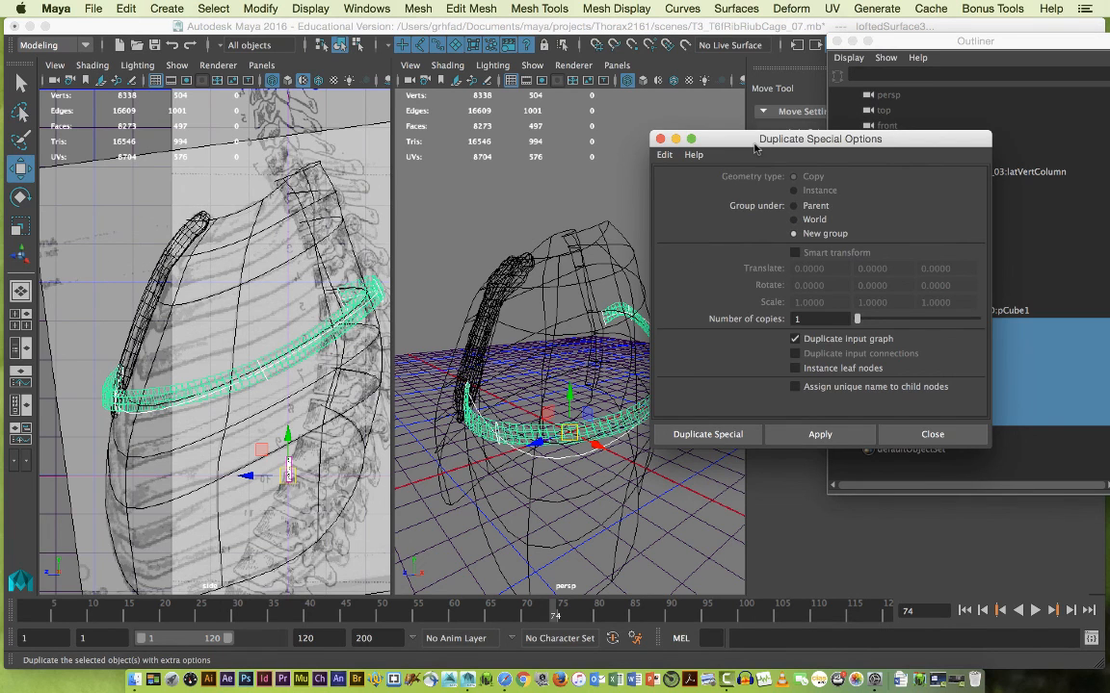
{"action": "left_click_drag", "start_coordinate": [756, 146], "coordinate": [151, 48]}
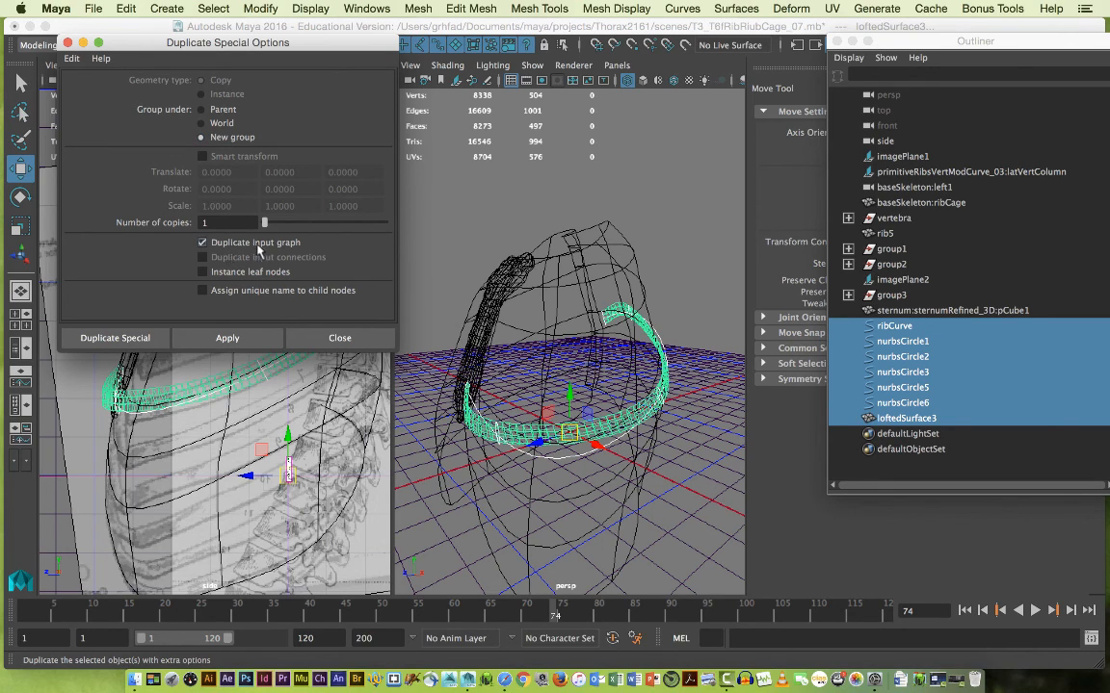
{"action": "left_click", "coordinate": [216, 339]}
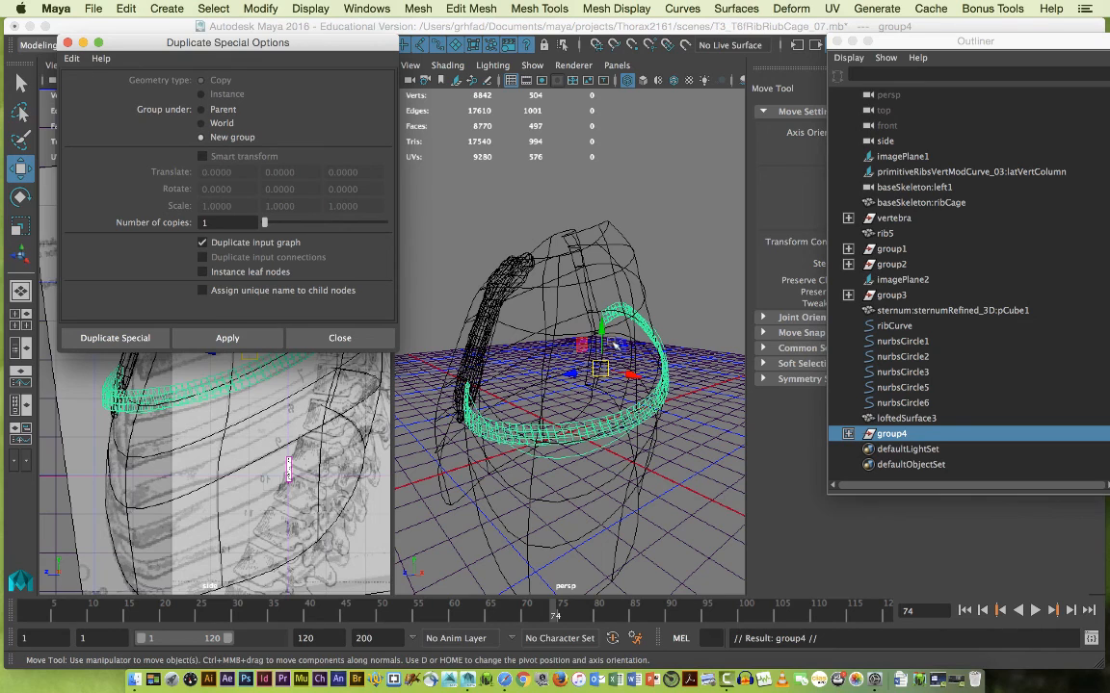
Move the duplicated rib group straight down to a lower rib level of the rib cage.
{"action": "left_click_drag", "start_coordinate": [606, 334], "coordinate": [598, 426]}
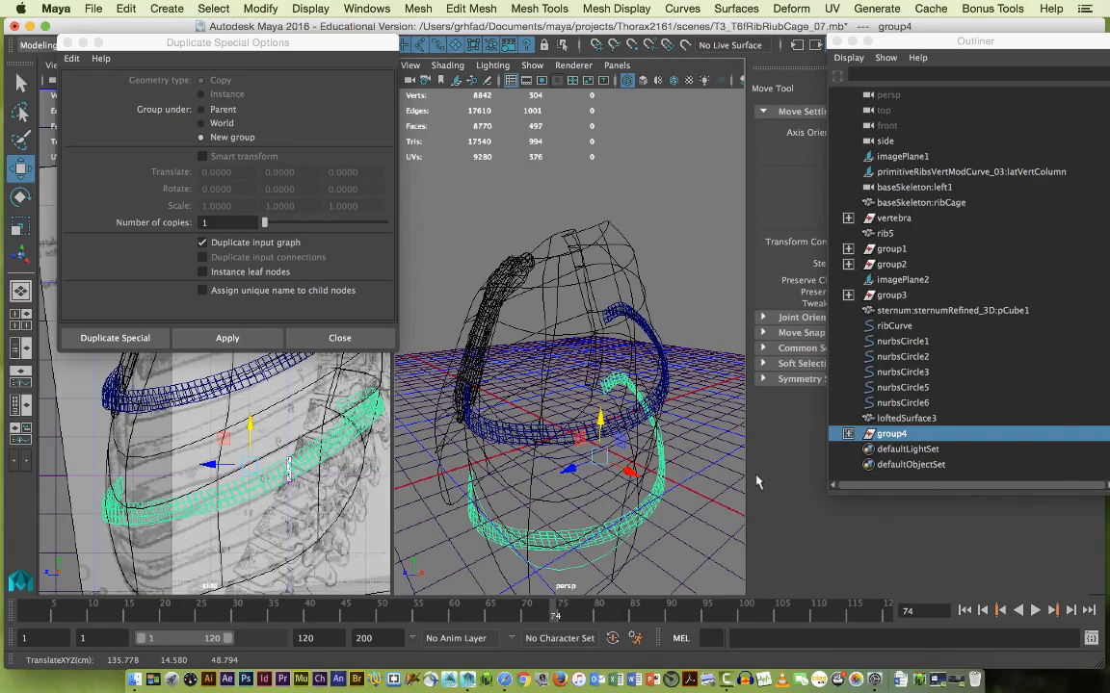
{"action": "left_click_drag", "start_coordinate": [624, 462], "coordinate": [645, 471], "text": "alt"}
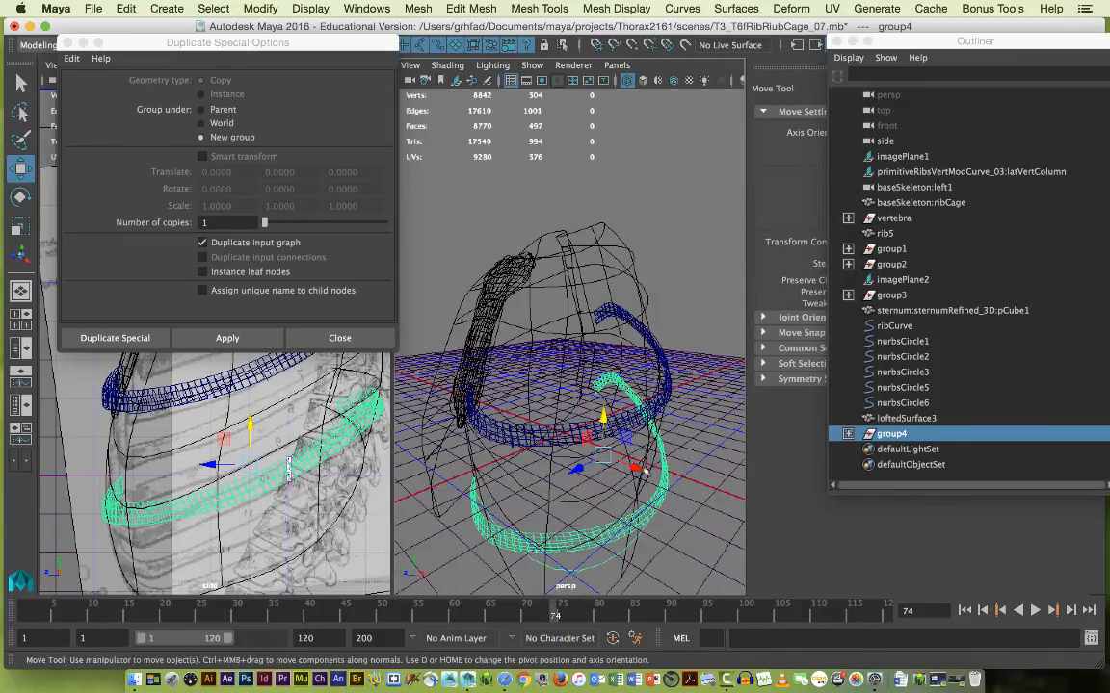
{"action": "left_click", "coordinate": [623, 442]}
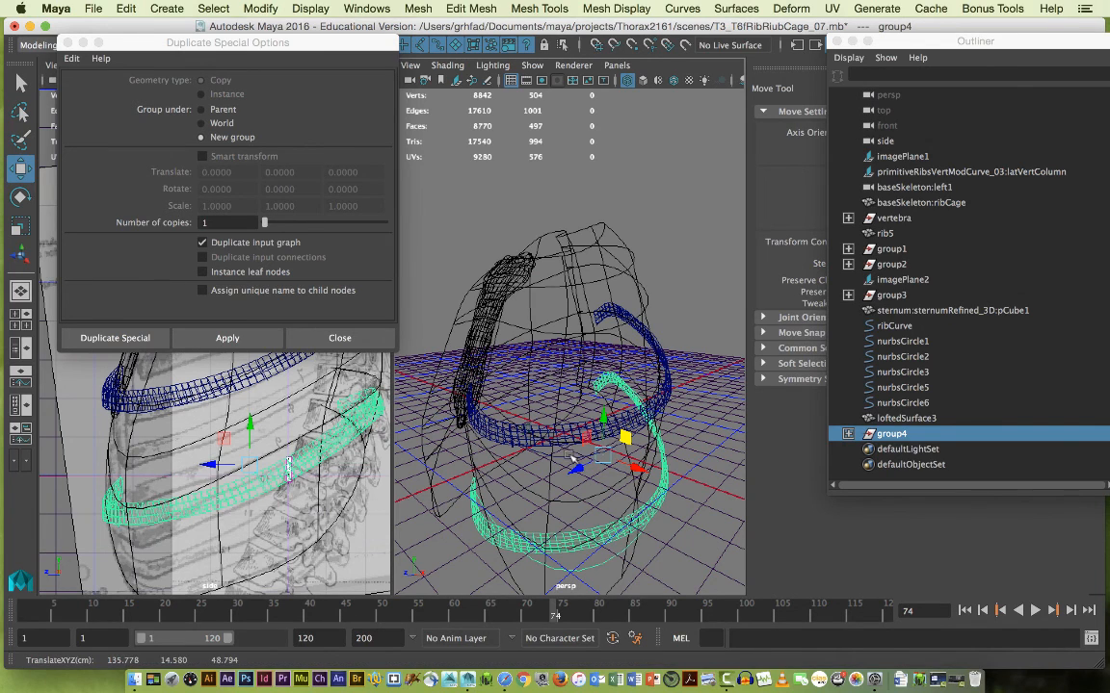
Delete group4, the duplicated rib group at the lower rib level.
{"action": "left_click", "coordinate": [571, 460]}
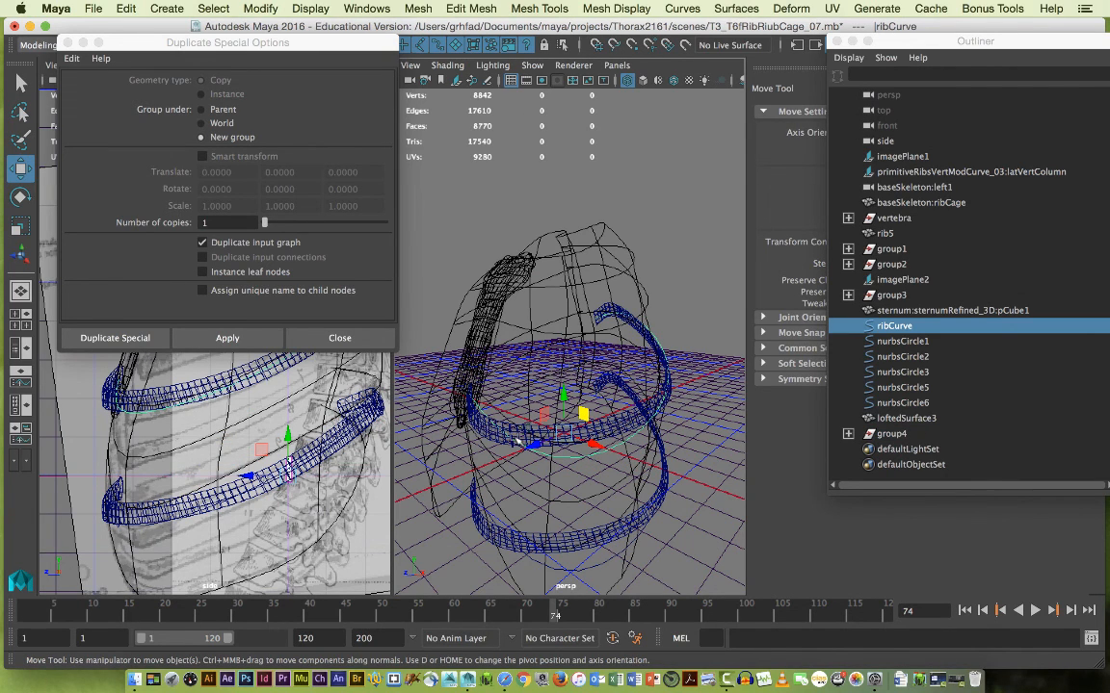
{"action": "left_click_drag", "start_coordinate": [610, 428], "coordinate": [589, 483], "text": "alt"}
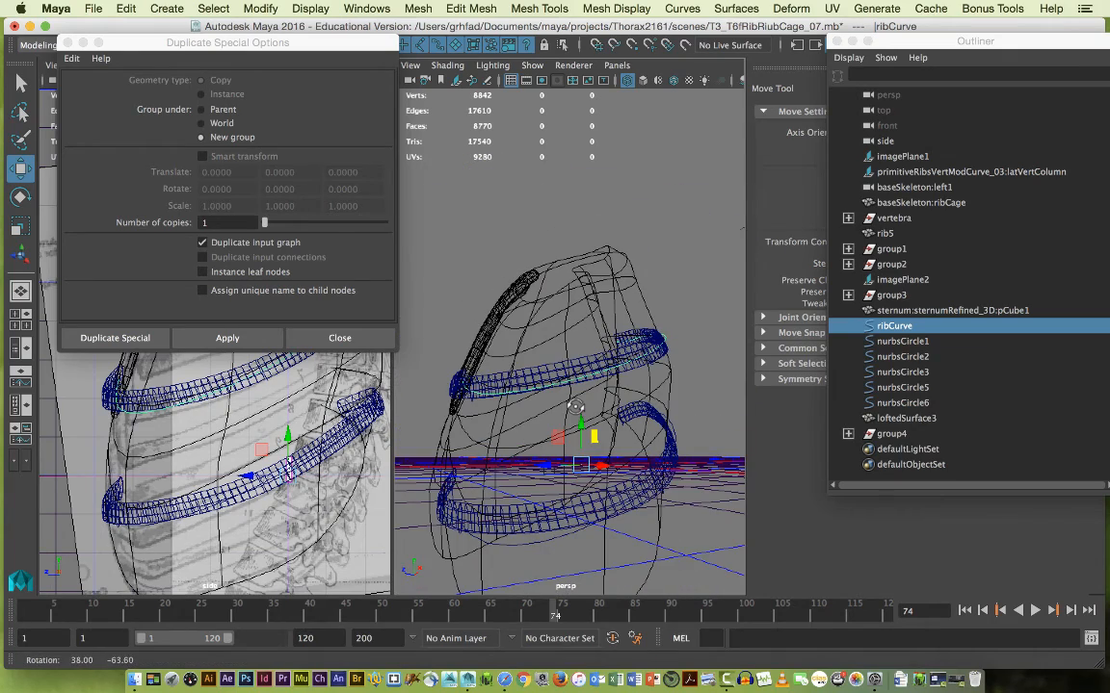
{"action": "left_click", "coordinate": [597, 510]}
{"action": "left_click", "coordinate": [882, 435]}
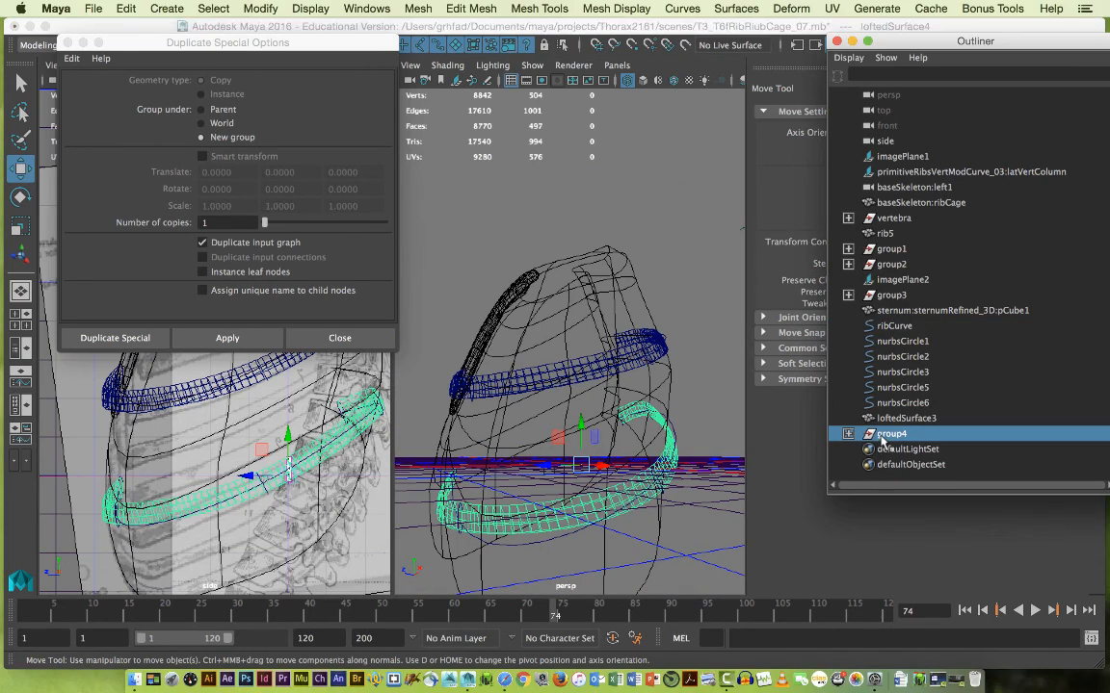
{"action": "key", "text": "Delete"}
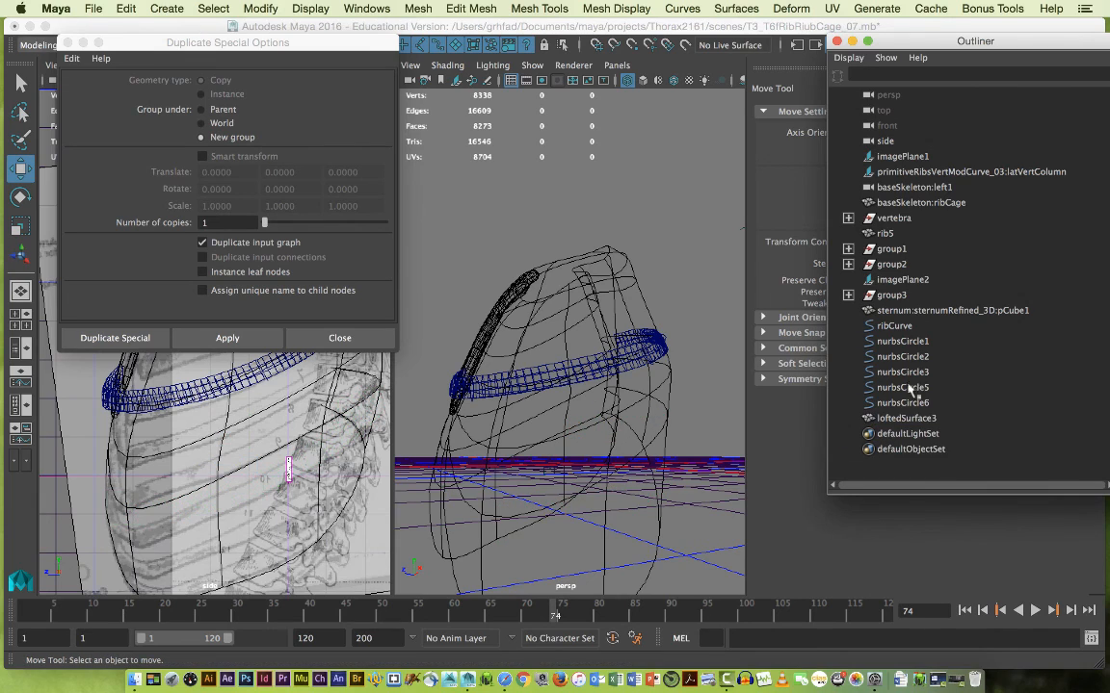
Delete the leftover groups group3, group2 and group1 from the scene.
{"action": "left_click", "coordinate": [892, 296]}
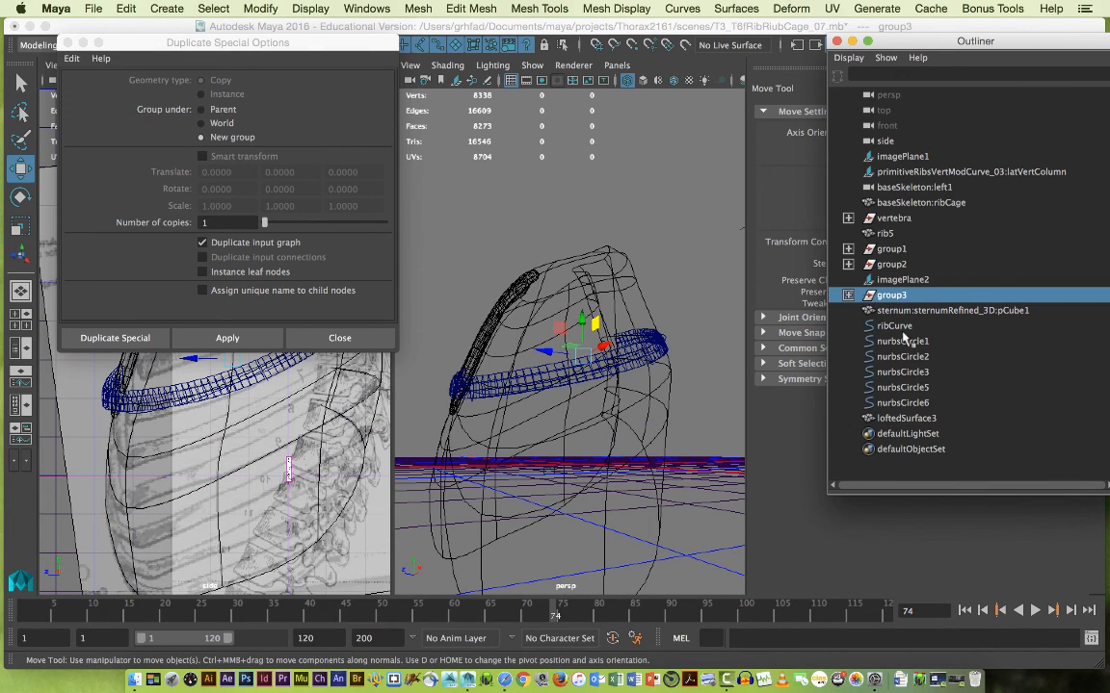
{"action": "left_click", "coordinate": [847, 296]}
{"action": "key", "text": "Delete"}
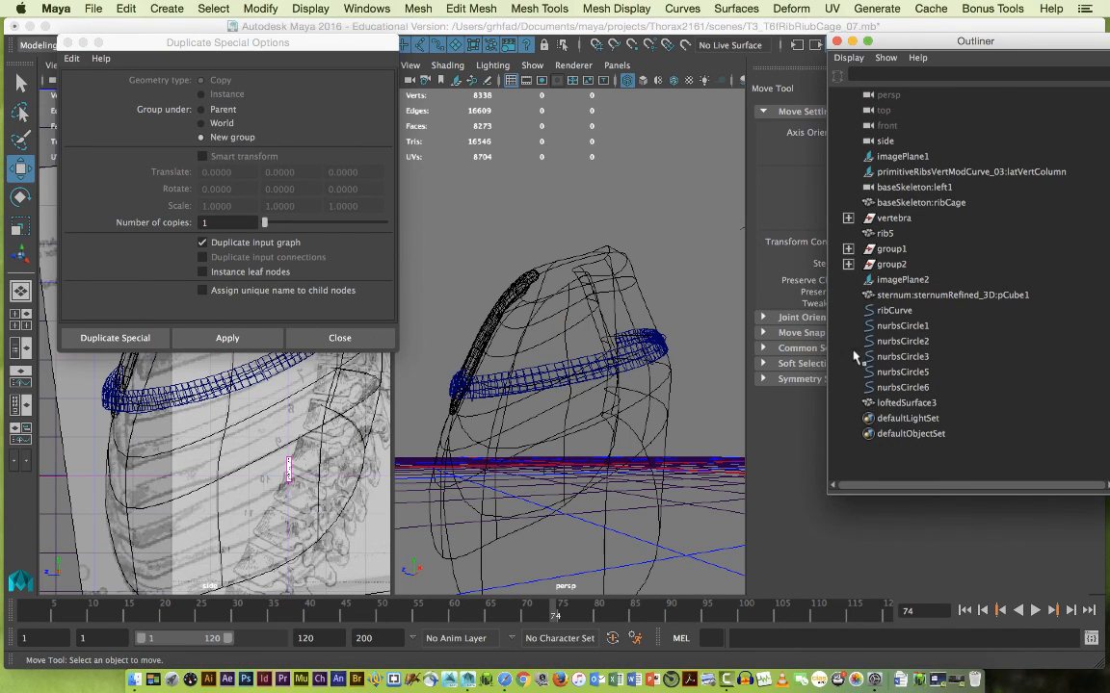
{"action": "left_click", "coordinate": [894, 265]}
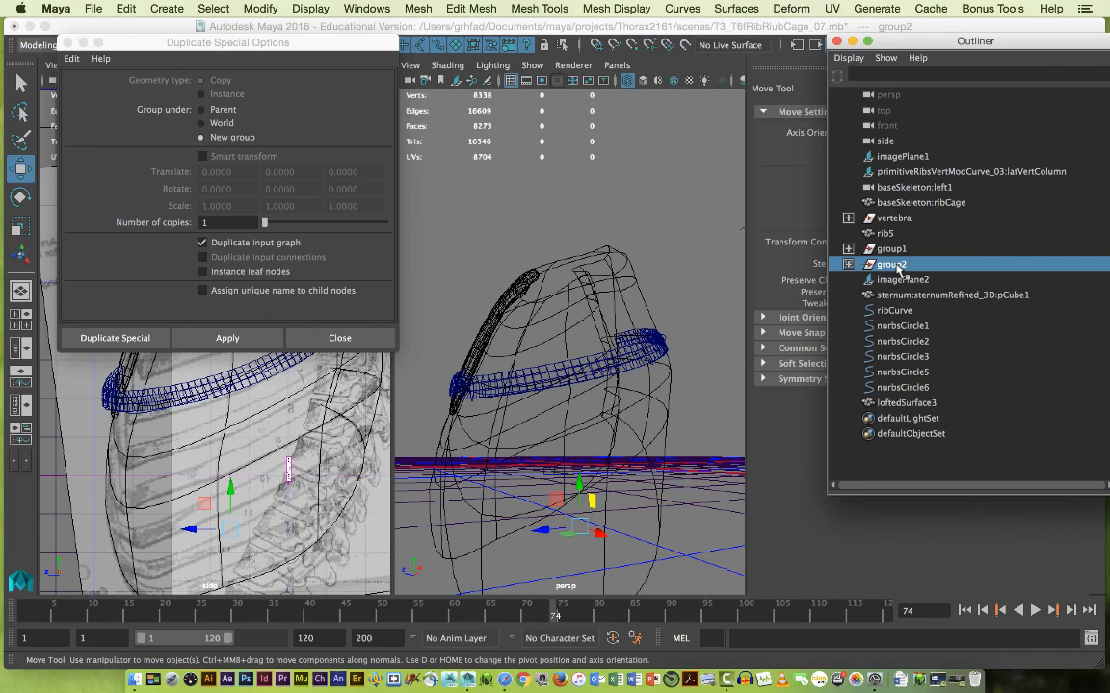
{"action": "key", "text": "Delete"}
{"action": "left_click", "coordinate": [886, 253]}
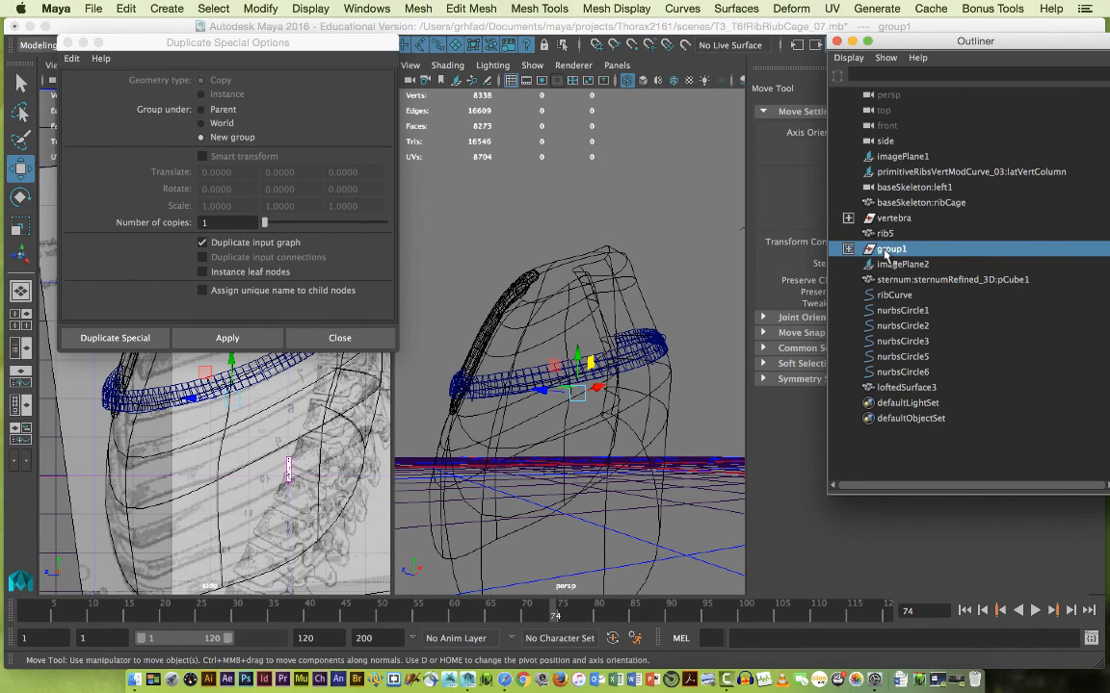
{"action": "key", "text": "Delete"}
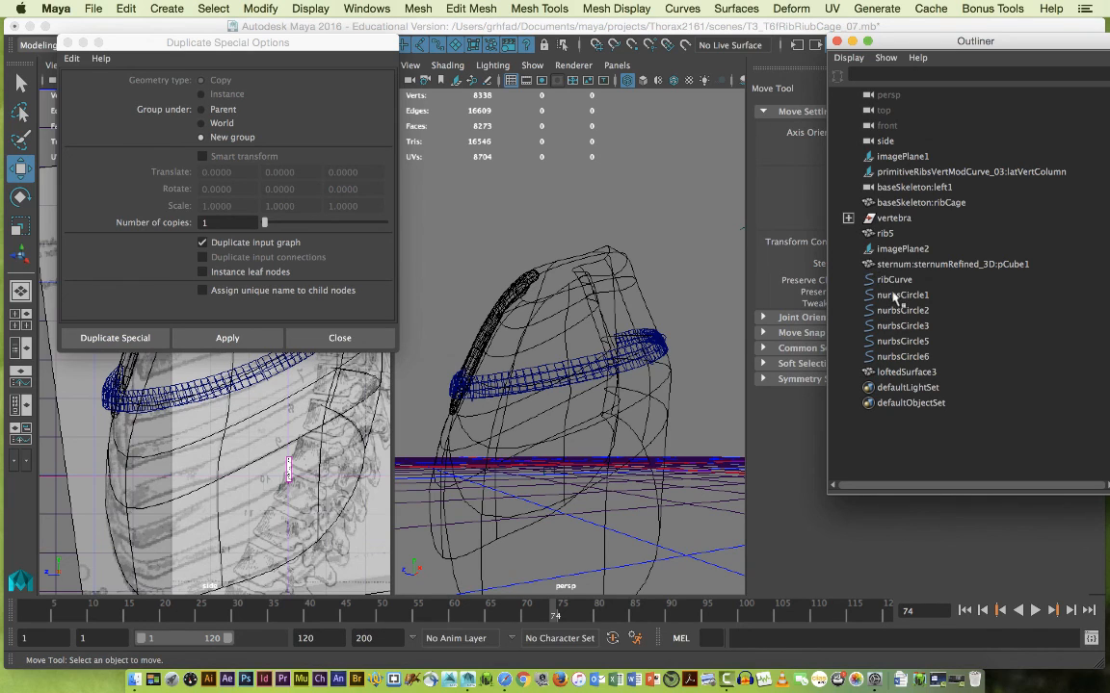
Delete loftedSurface3, the original lofted rib mesh, keeping the rib curve and its five circle profiles.
{"action": "left_click", "coordinate": [888, 282]}
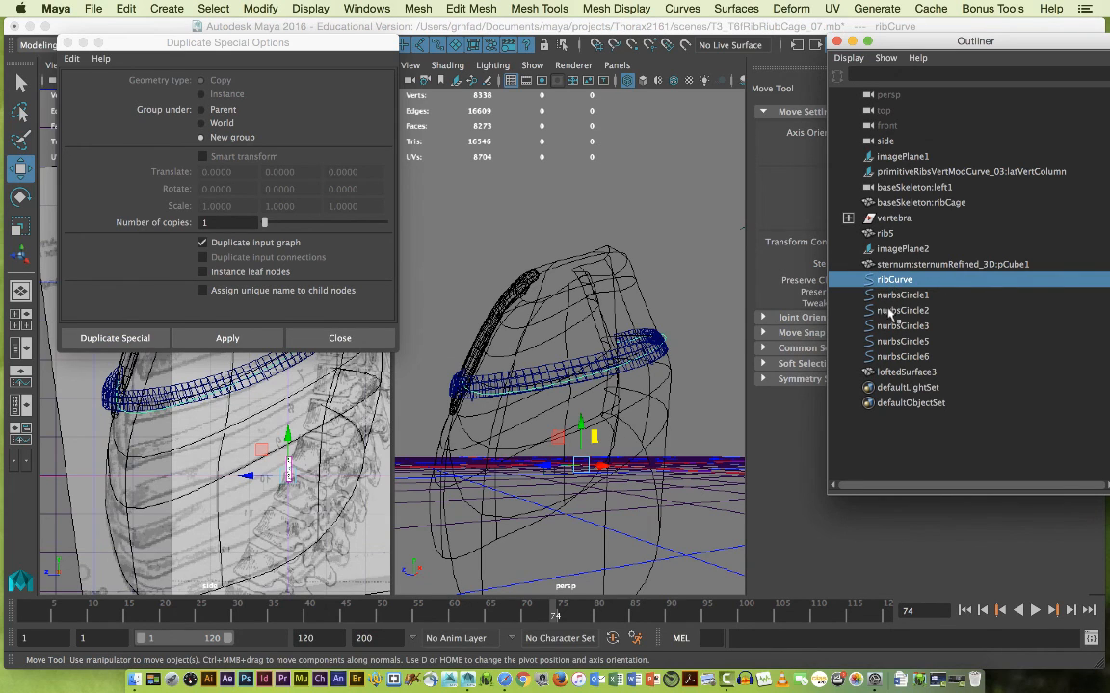
{"action": "left_click", "coordinate": [893, 374]}
{"action": "key", "text": "Delete"}
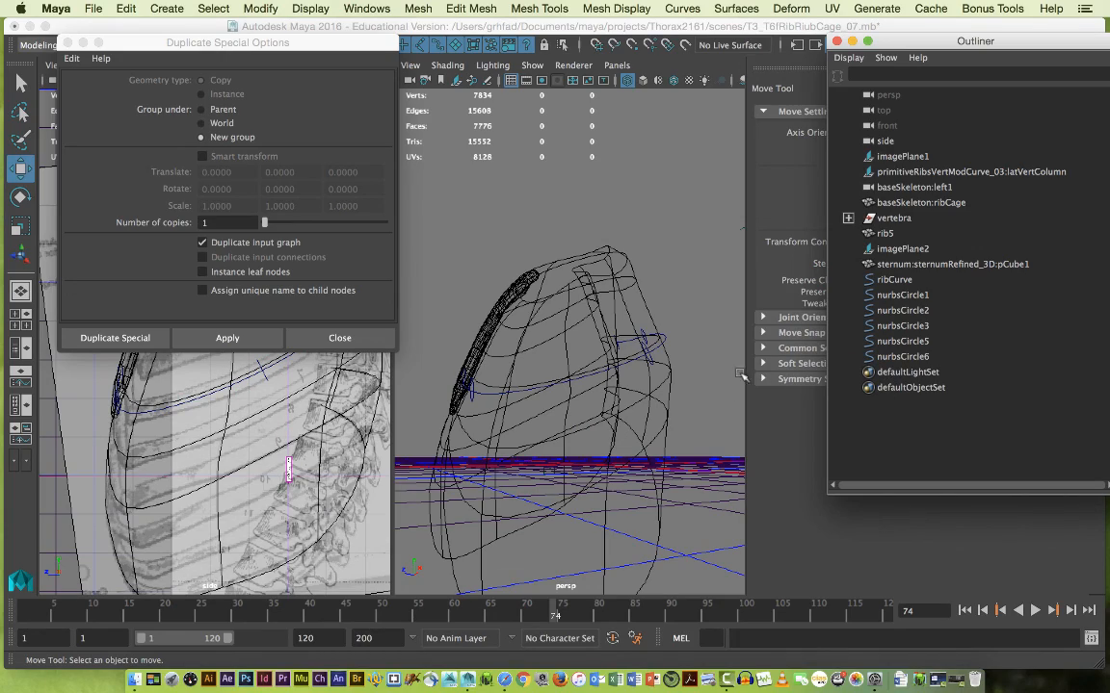
Duplicate nurbsCircle1 and move the copy, snapped along the rib curve, to the front bend of the rib near the sternum.
{"action": "left_click", "coordinate": [586, 328]}
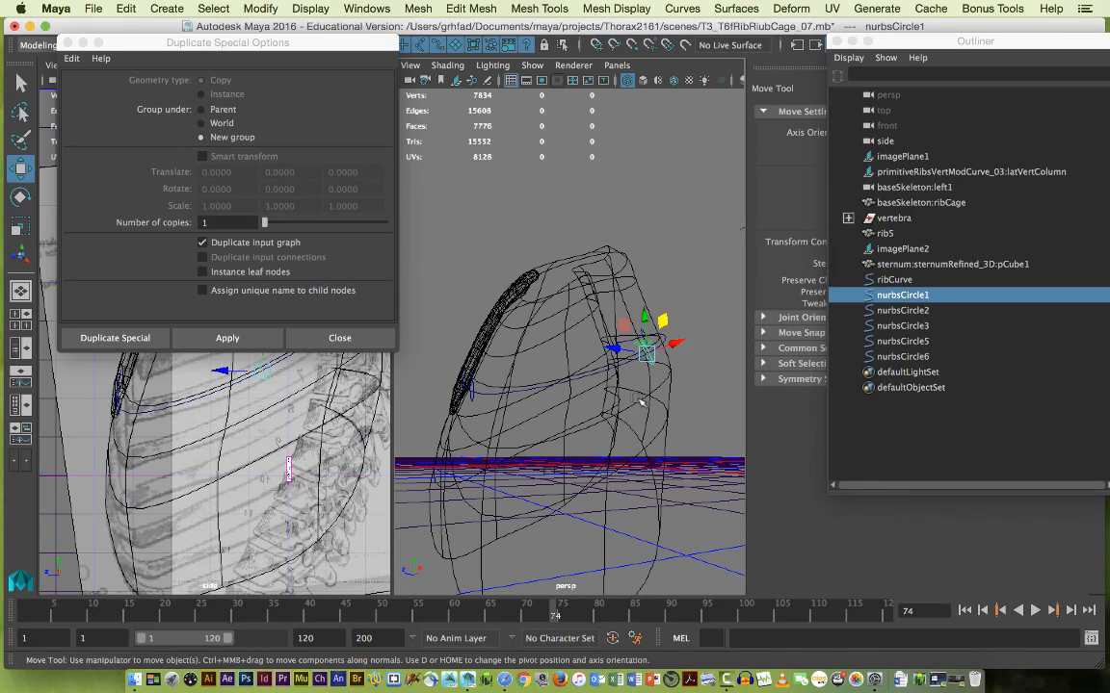
{"action": "left_click_drag", "start_coordinate": [576, 361], "coordinate": [643, 459], "text": "alt"}
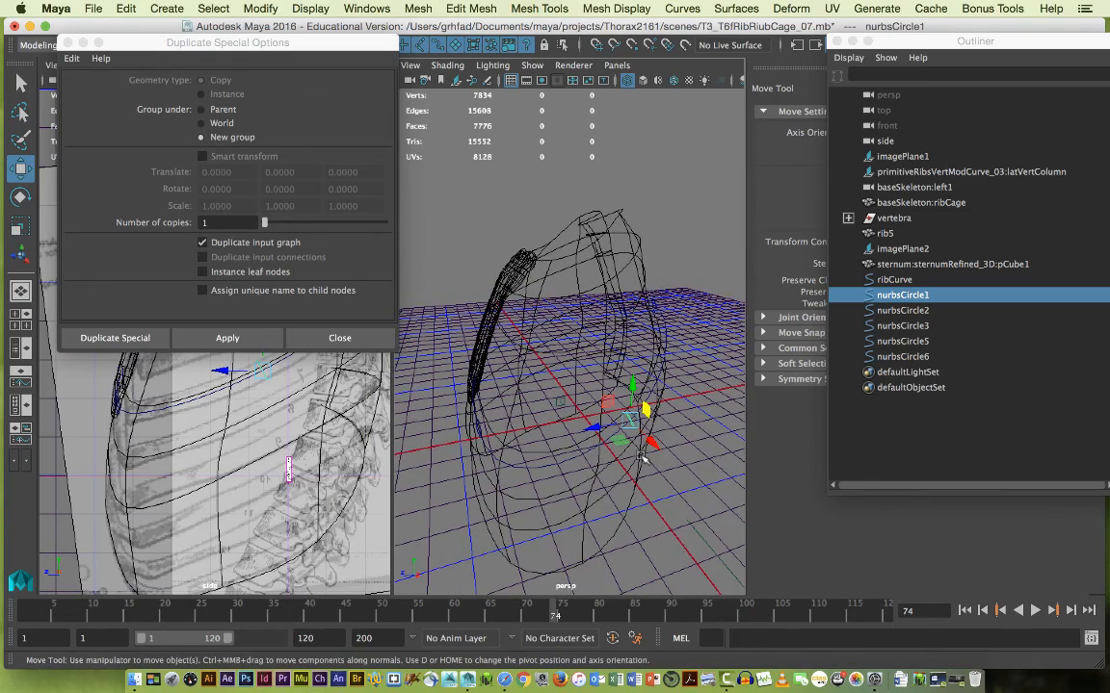
{"action": "key", "text": "ctrl+d"}
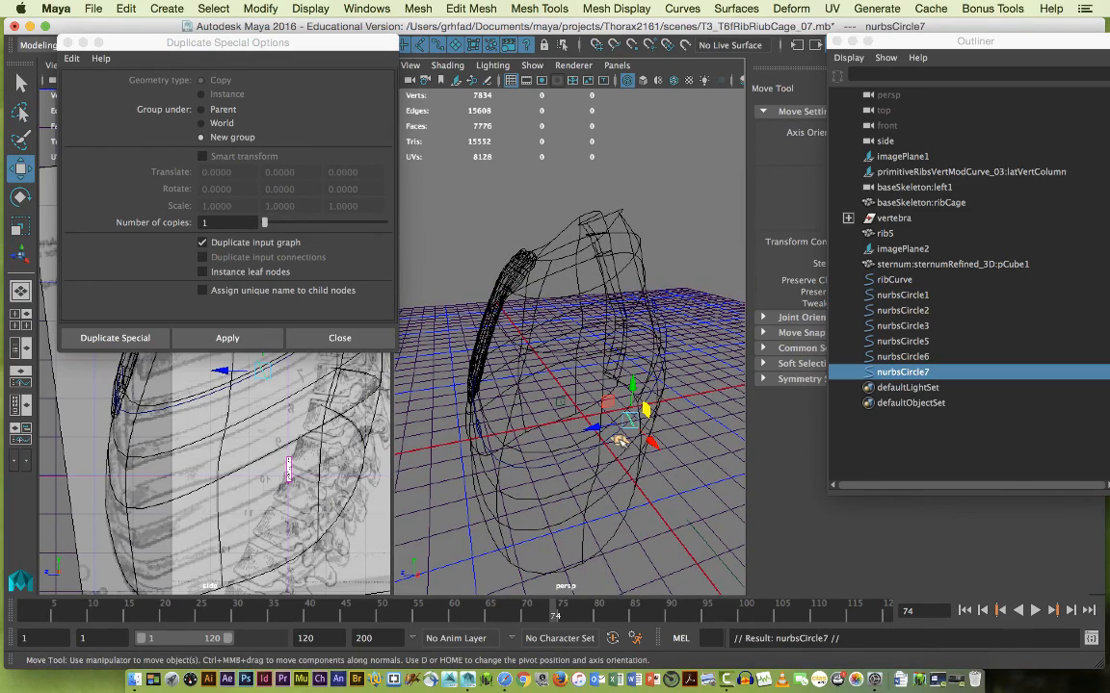
{"action": "key", "text": "c"}
{"action": "left_click_drag", "start_coordinate": [630, 420], "coordinate": [531, 469]}
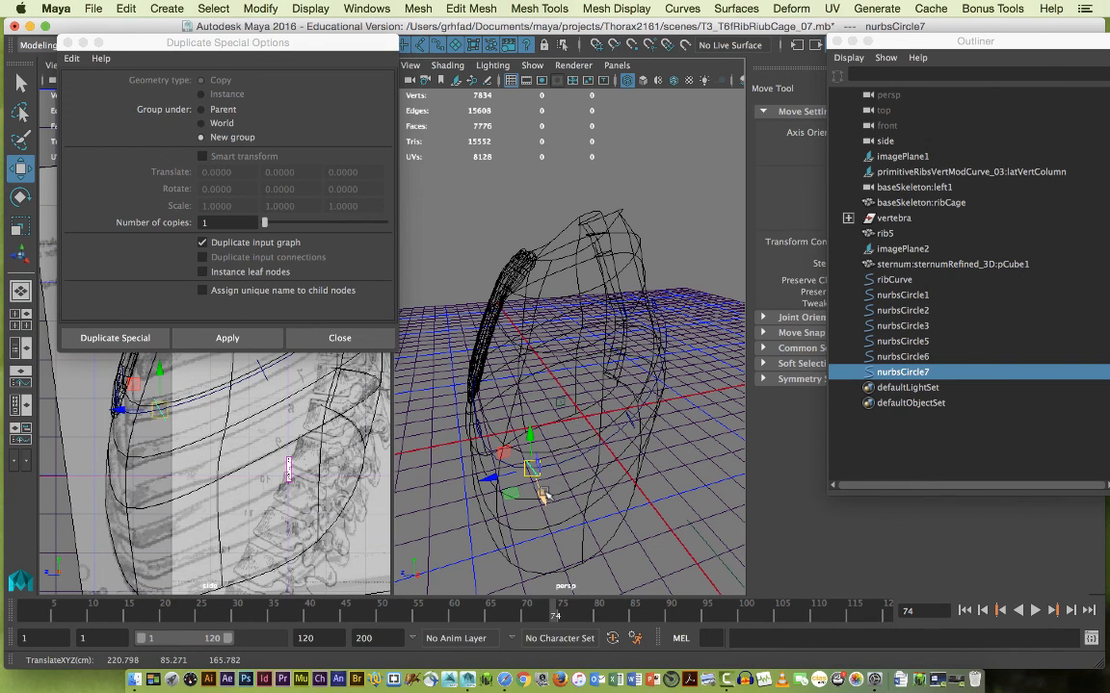
Rotate the duplicated circle profile to about -26.8, -26.4, 12.7 degrees so it sits across the rib curve.
{"action": "key", "text": "e"}
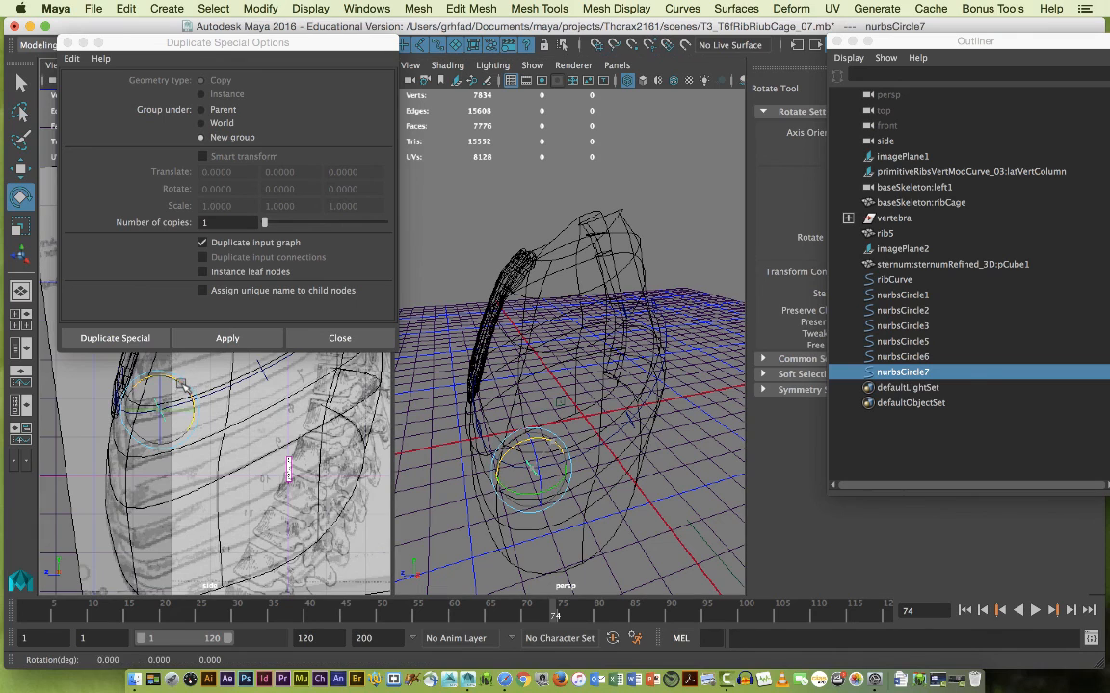
{"action": "left_click_drag", "start_coordinate": [181, 385], "coordinate": [135, 384]}
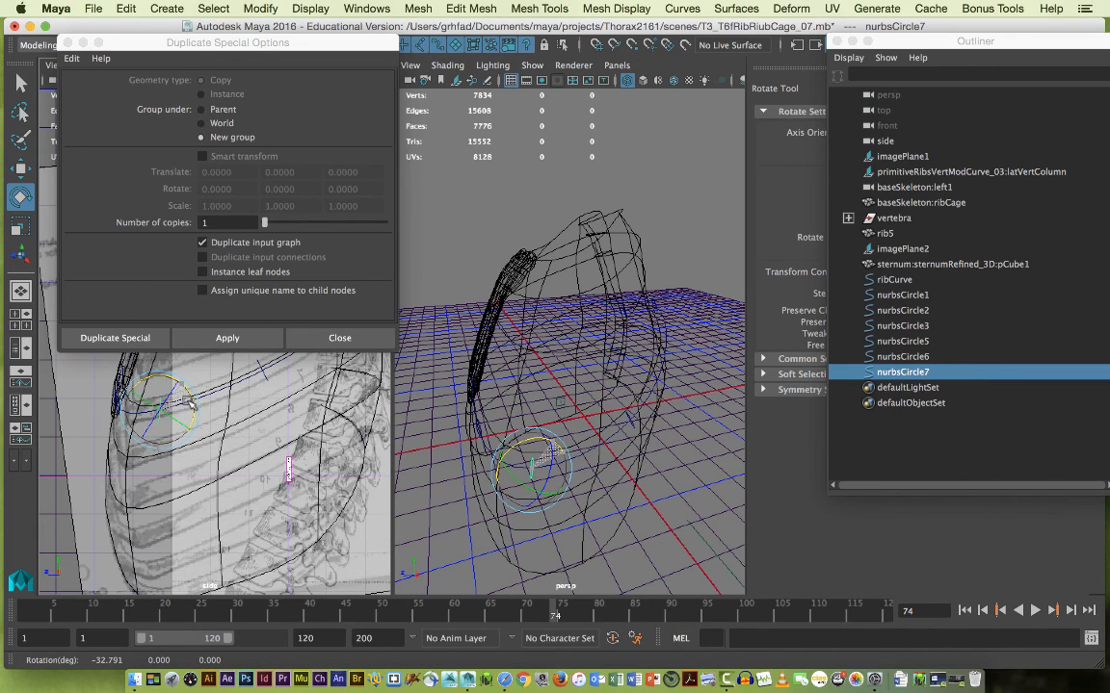
{"action": "left_click_drag", "start_coordinate": [190, 408], "coordinate": [190, 400]}
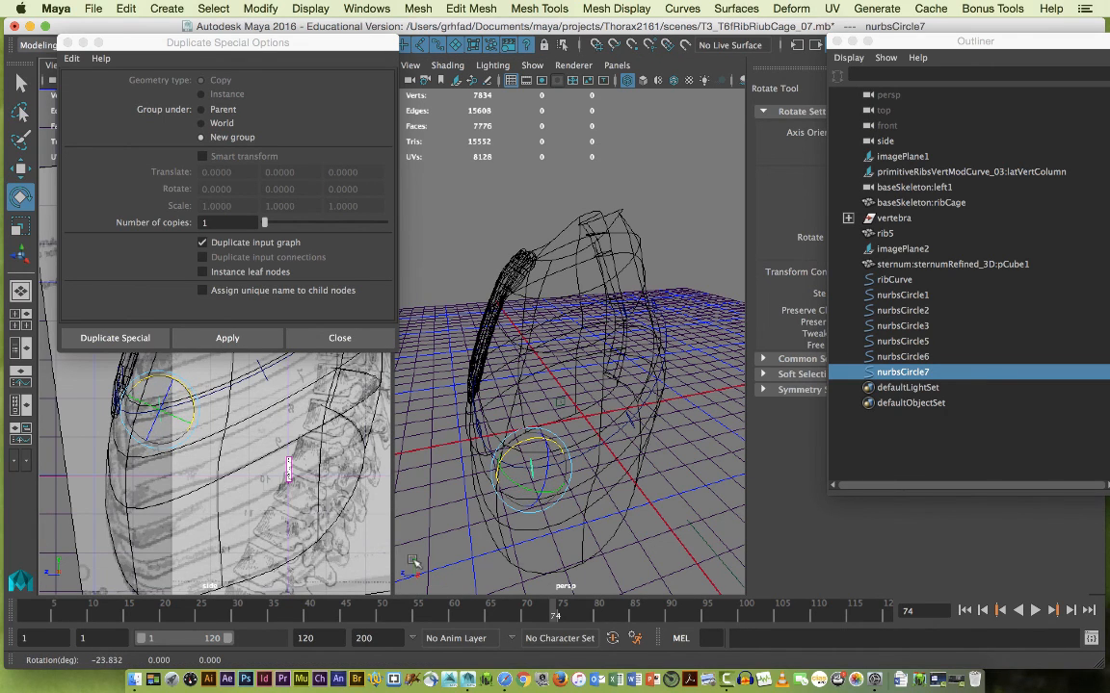
{"action": "mouse_move", "coordinate": [528, 491]}
{"action": "left_mouse_down"}
{"action": "mouse_move", "coordinate": [474, 429]}
{"action": "mouse_move", "coordinate": [511, 489]}
{"action": "left_mouse_up"}
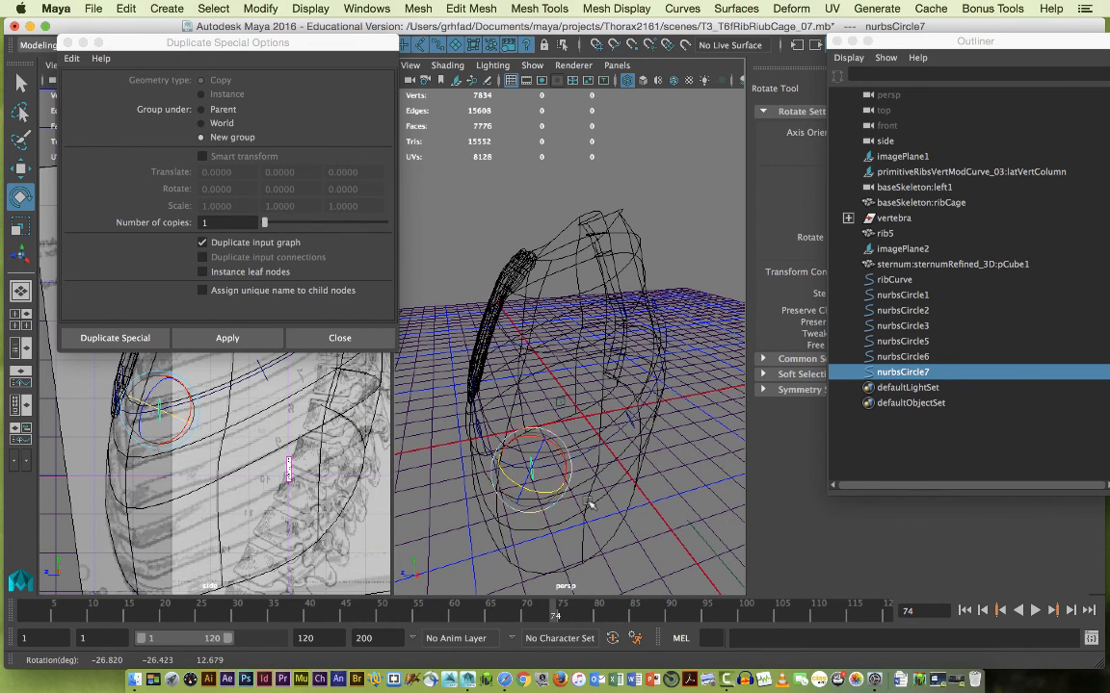
{"action": "left_click", "coordinate": [661, 509]}
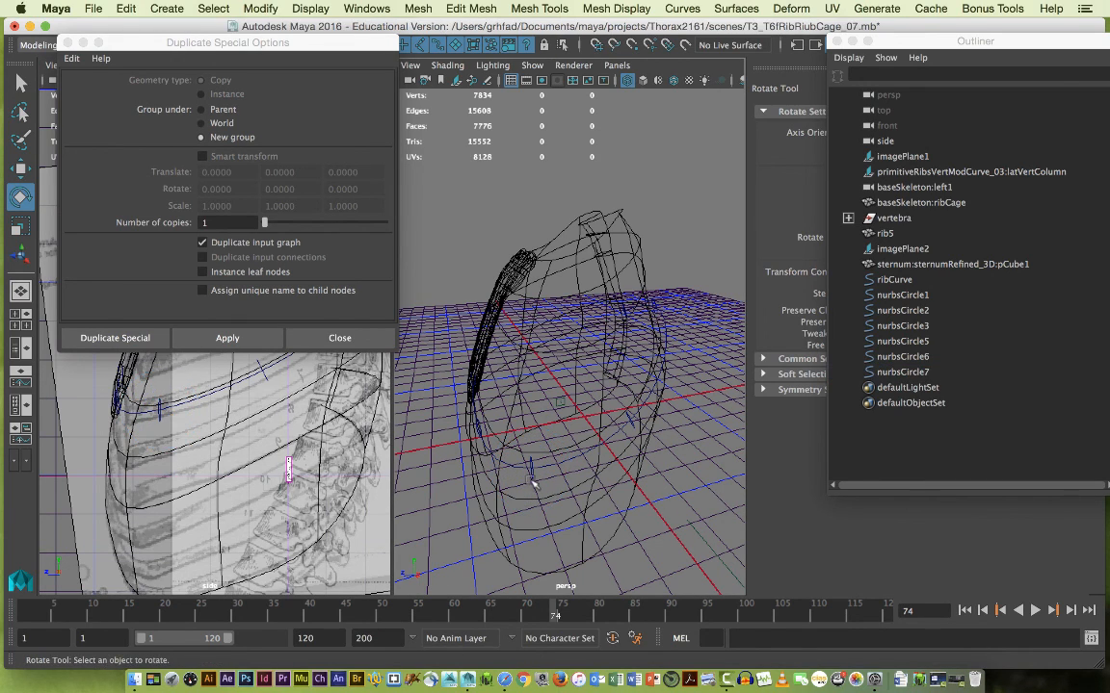
Delete the construction history of all six circle profiles and freeze their transformations.
{"action": "left_click", "coordinate": [896, 372]}
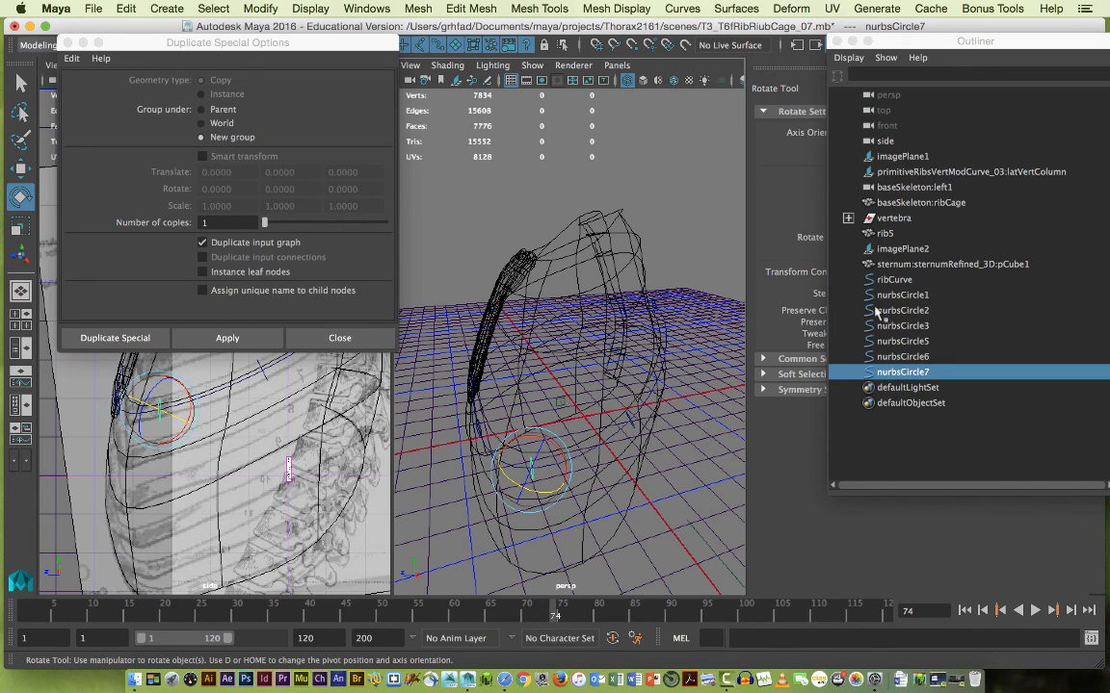
{"action": "left_click_drag", "start_coordinate": [878, 303], "coordinate": [878, 372]}
{"action": "left_click", "coordinate": [68, 44]}
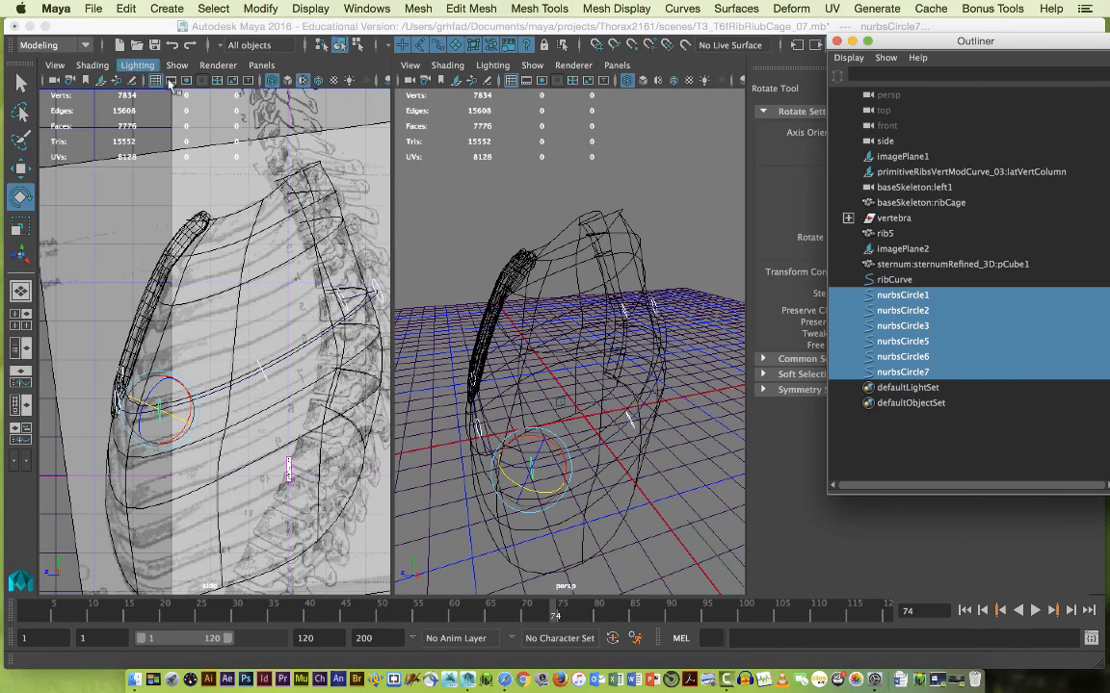
{"action": "left_click", "coordinate": [127, 8]}
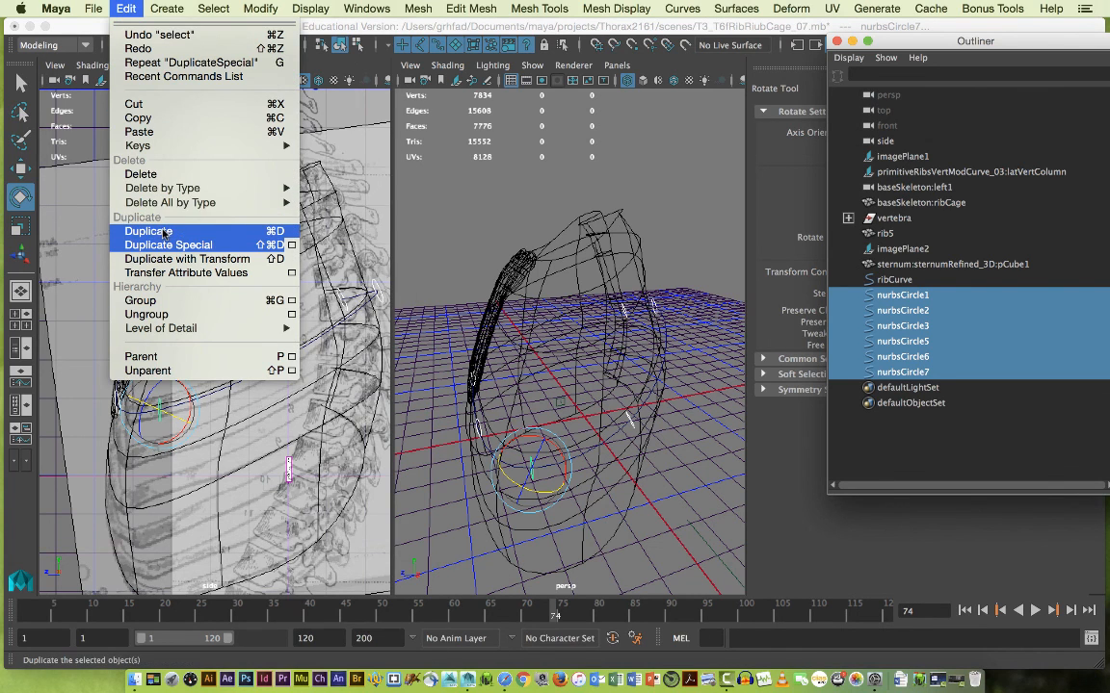
{"action": "mouse_move", "coordinate": [296, 191]}
{"action": "left_click", "coordinate": [334, 197]}
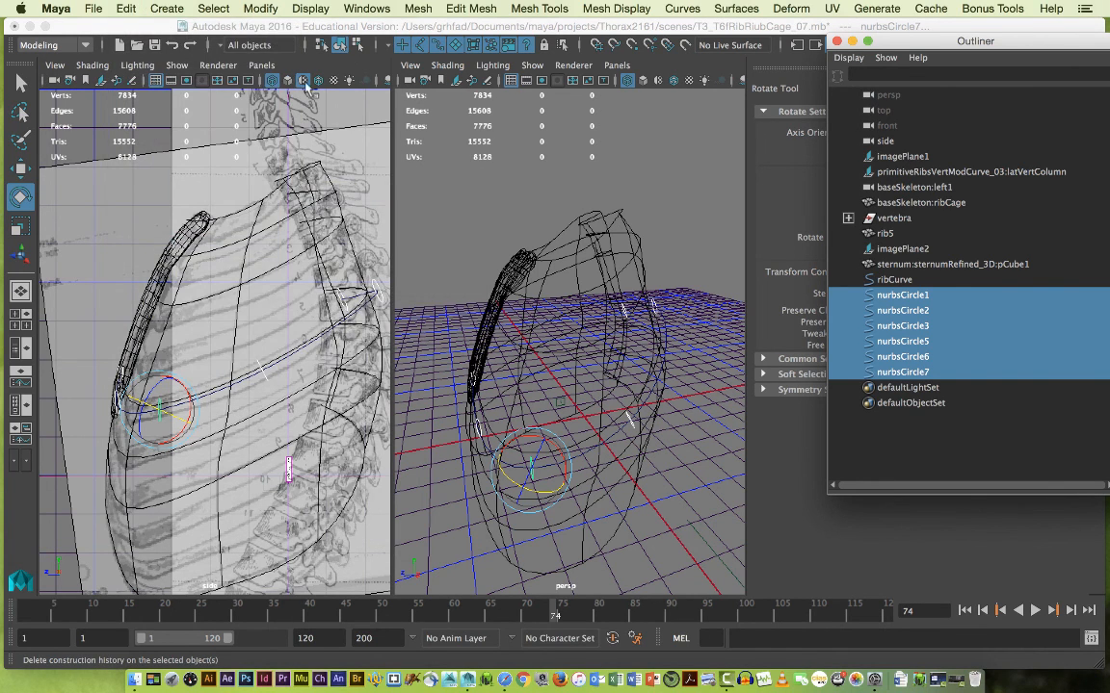
{"action": "left_click", "coordinate": [240, 12]}
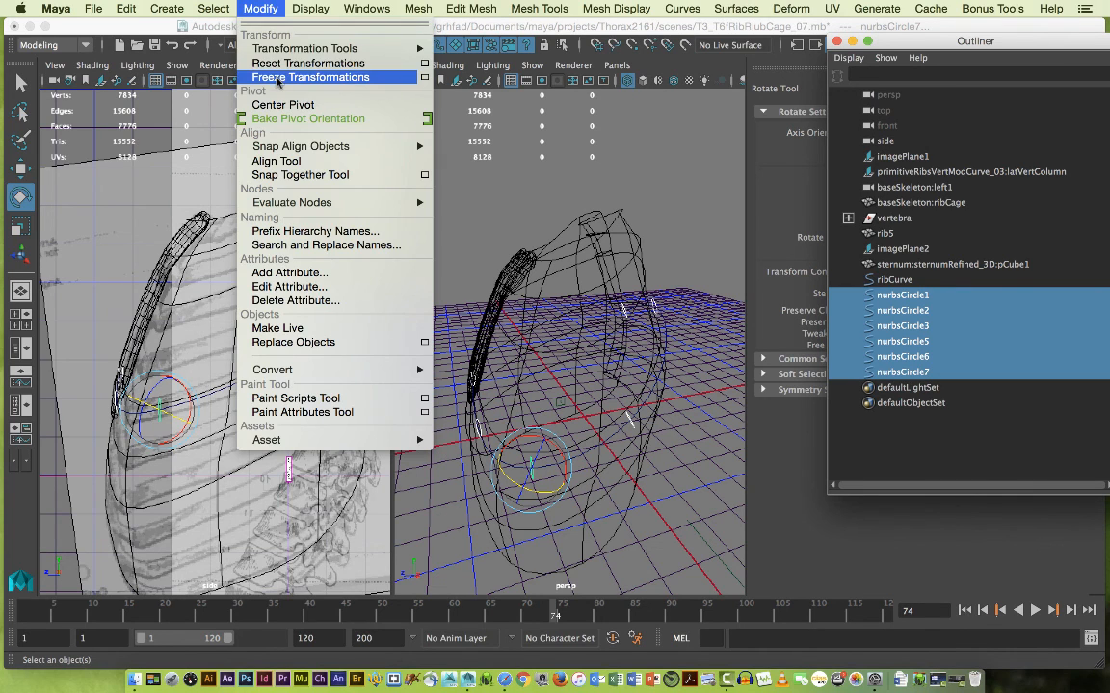
{"action": "left_click", "coordinate": [277, 78]}
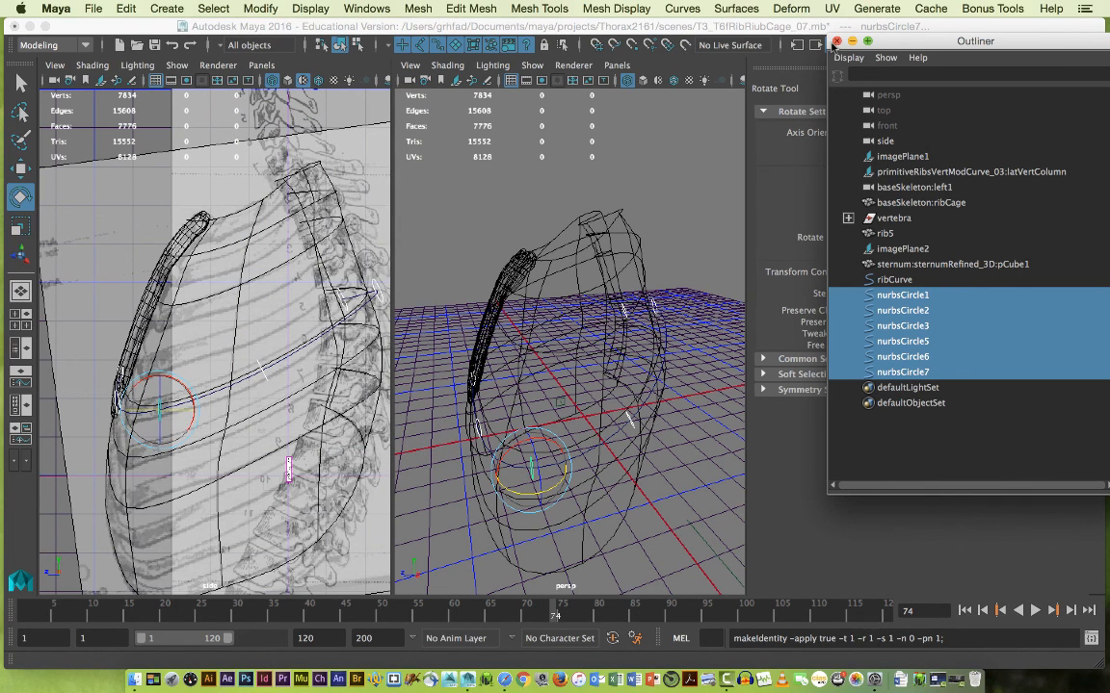
Loft the six profiles from vertebra to sternum, in the order nurbsCircle2, 3, 1, 7, 5, 6.
{"action": "left_click", "coordinate": [624, 318]}
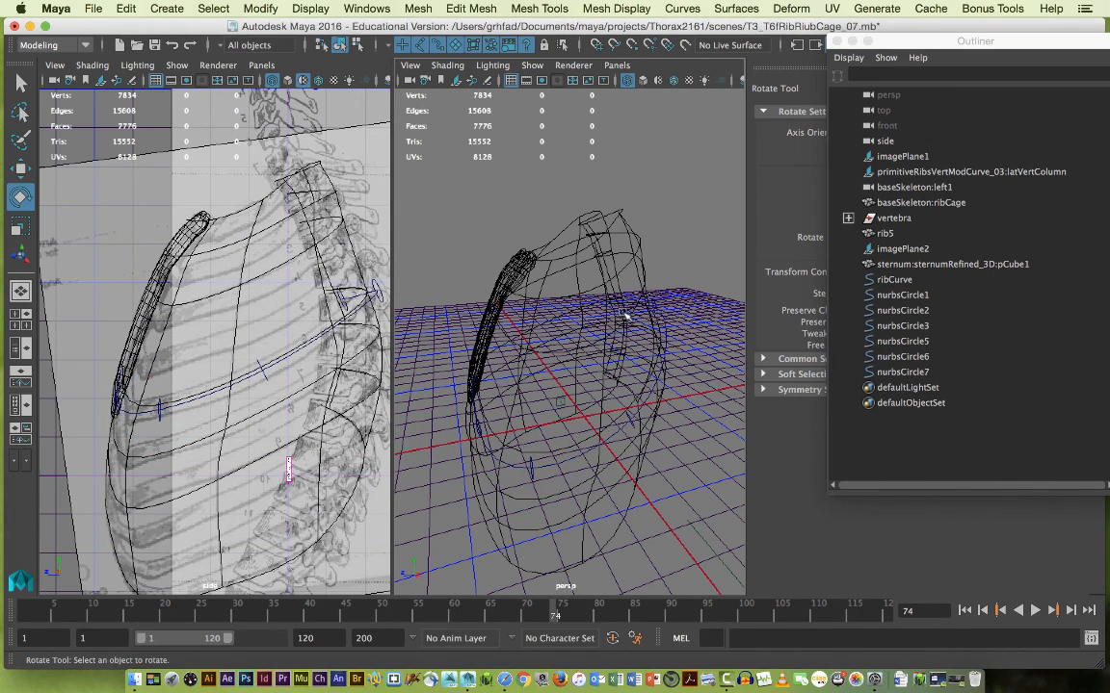
{"action": "left_click", "coordinate": [625, 314]}
{"action": "key", "text": "q"}
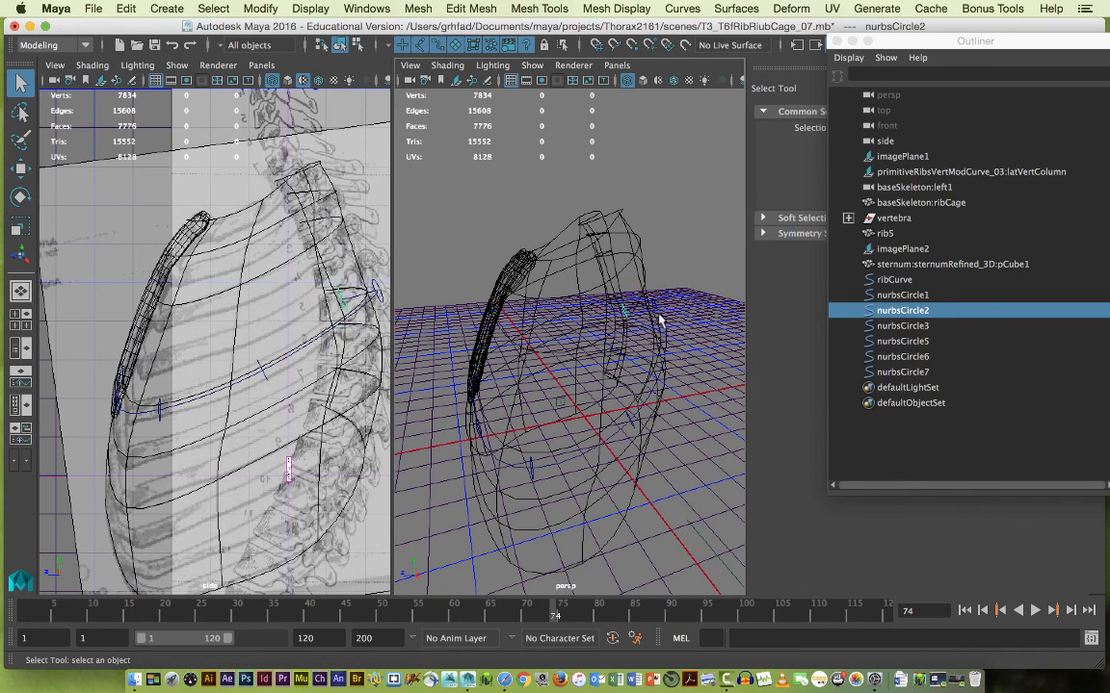
{"action": "left_click", "coordinate": [662, 326], "text": "shift"}
{"action": "left_click", "coordinate": [660, 314], "text": "shift"}
{"action": "left_click", "coordinate": [654, 307], "text": "shift"}
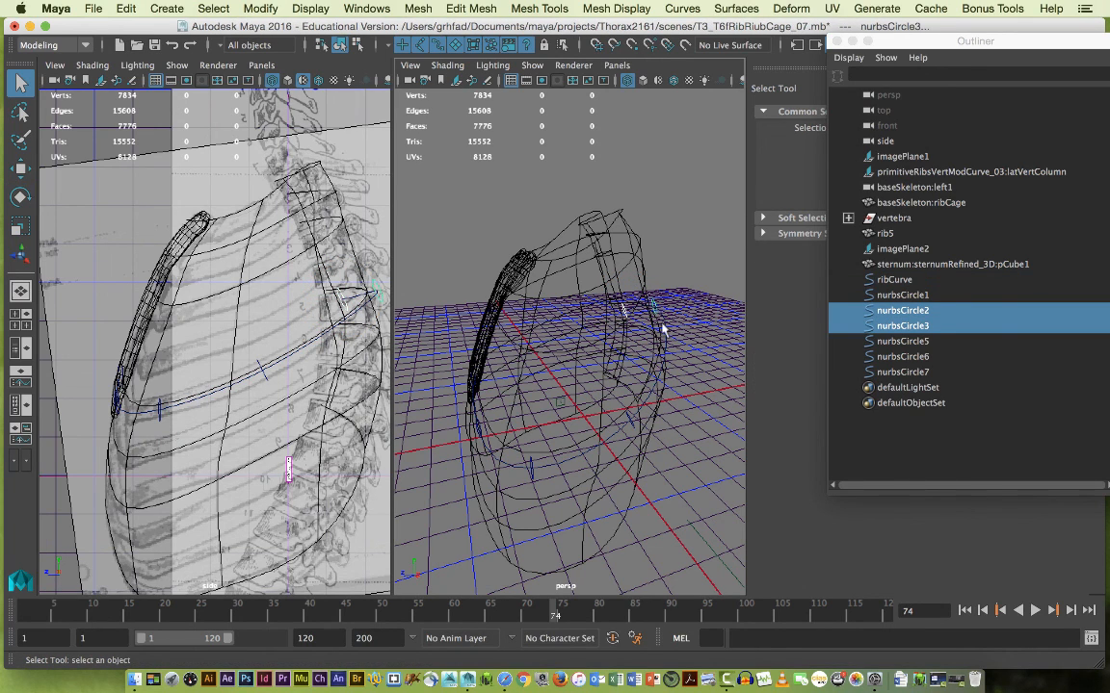
{"action": "left_click", "coordinate": [632, 427], "text": "shift"}
{"action": "left_click", "coordinate": [482, 429], "text": "shift"}
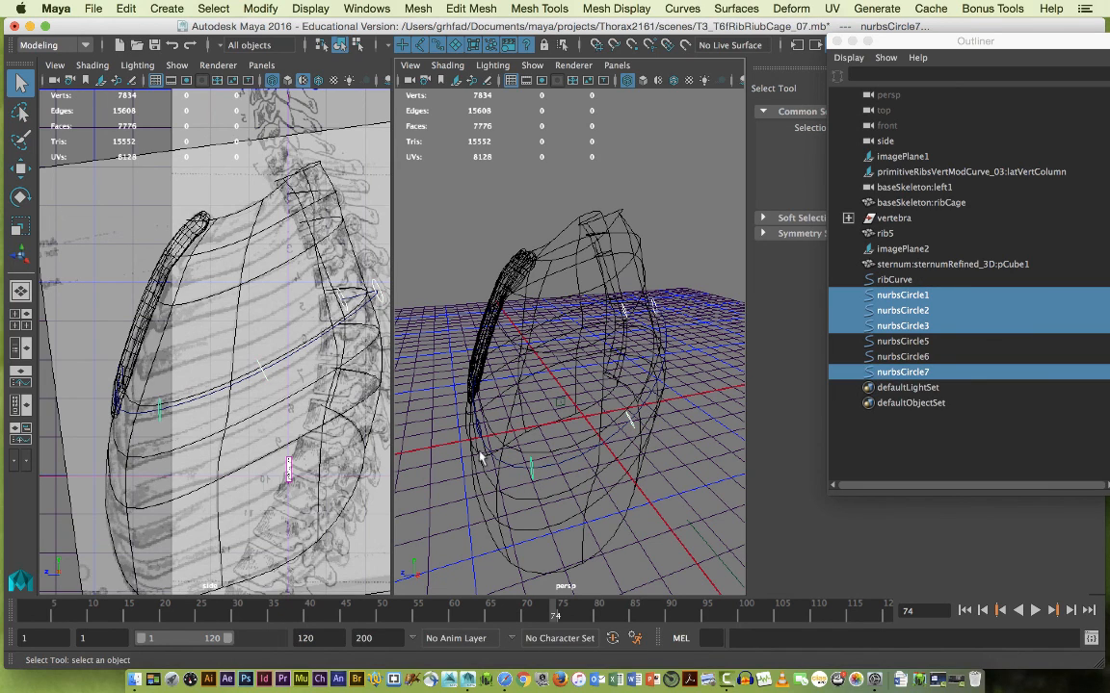
{"action": "left_click", "coordinate": [484, 438], "text": "shift"}
{"action": "left_click", "coordinate": [482, 432], "text": "shift"}
{"action": "left_click", "coordinate": [481, 430], "text": "shift"}
{"action": "left_click", "coordinate": [480, 429], "text": "shift"}
{"action": "left_click_drag", "start_coordinate": [480, 434], "coordinate": [596, 429], "text": "alt"}
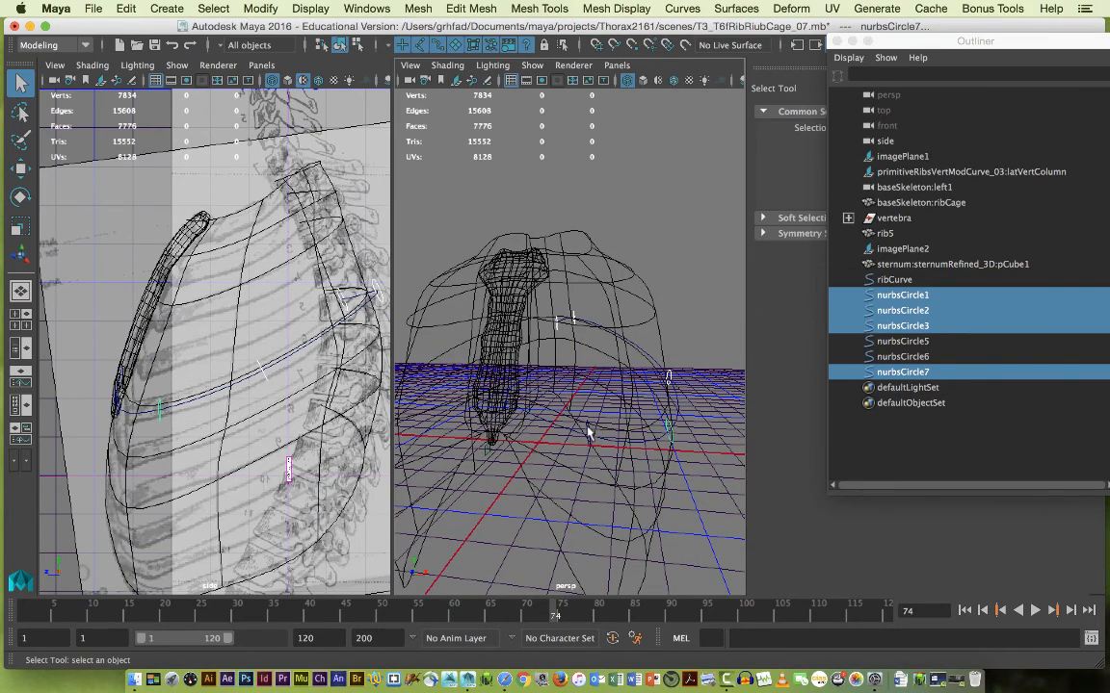
{"action": "left_click", "coordinate": [589, 432], "text": "shift"}
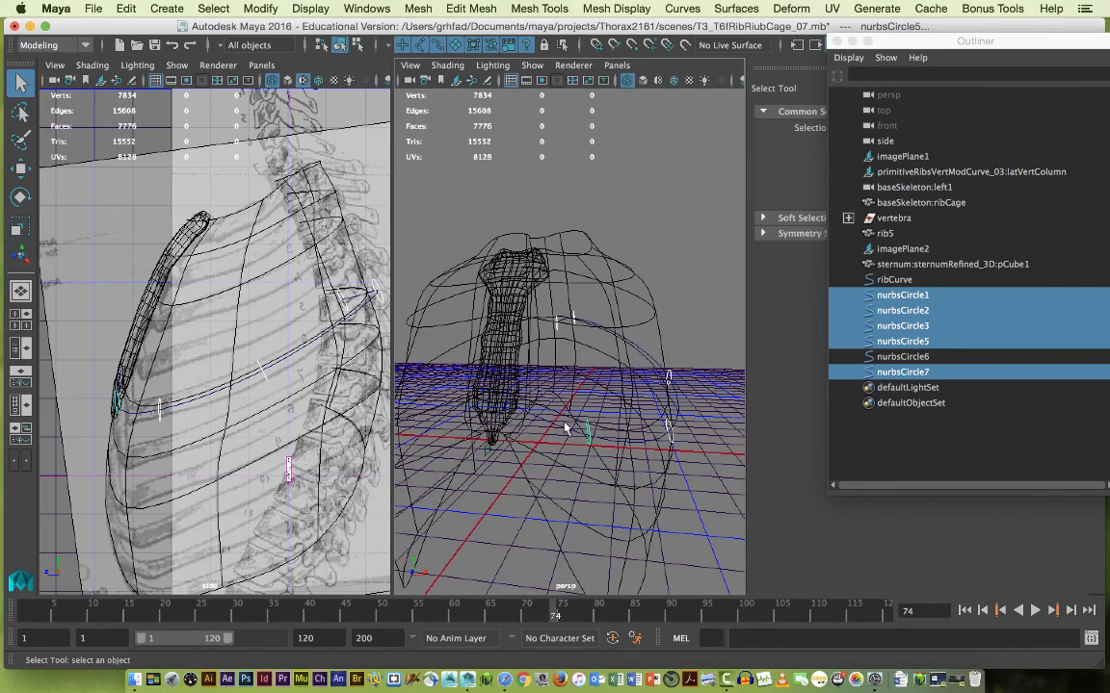
{"action": "left_click", "coordinate": [510, 404], "text": "shift"}
{"action": "left_click", "coordinate": [509, 403], "text": "shift"}
{"action": "left_click", "coordinate": [508, 403], "text": "shift"}
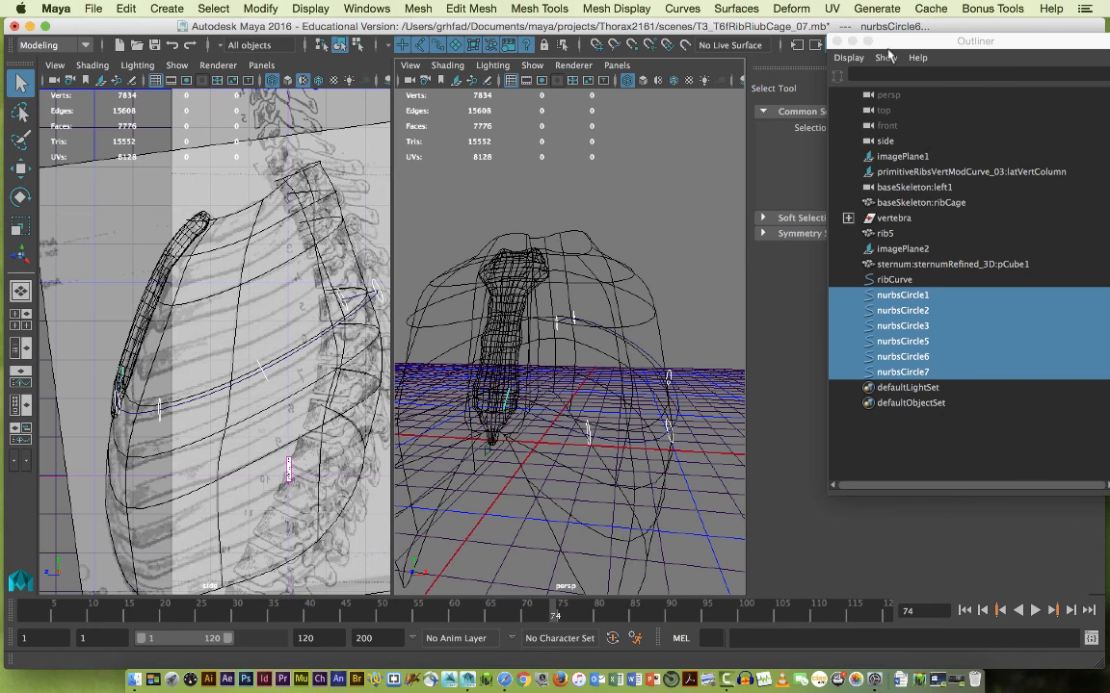
{"action": "left_click", "coordinate": [742, 9]}
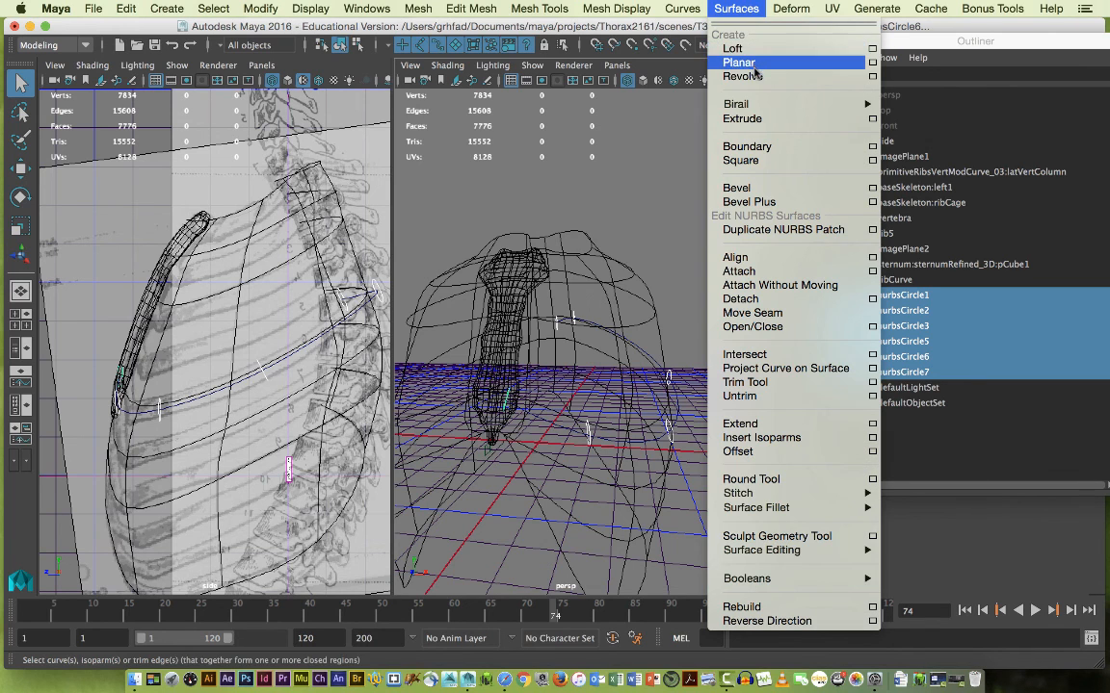
{"action": "left_click", "coordinate": [748, 50]}
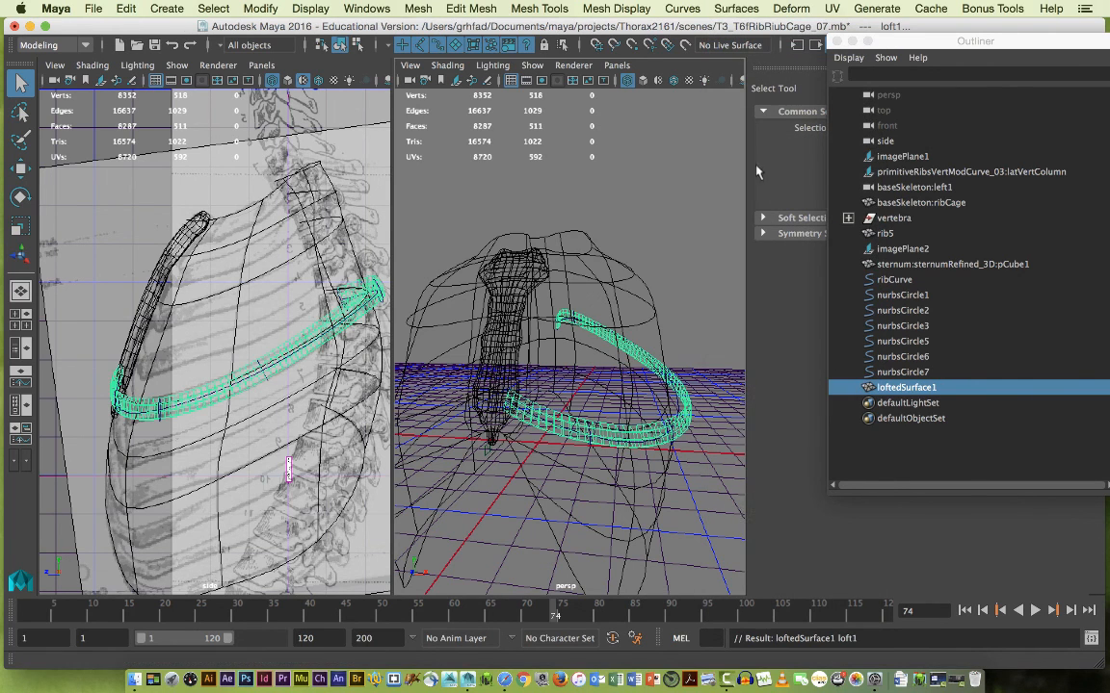
Select each circle profile in turn, from nurbsCircle7 to nurbsCircle1, to identify where each sits along the lofted rib.
{"action": "left_click_drag", "start_coordinate": [708, 526], "coordinate": [474, 598], "text": "alt"}
{"action": "left_click_drag", "start_coordinate": [486, 583], "coordinate": [617, 564], "text": "alt"}
{"action": "left_click", "coordinate": [903, 374]}
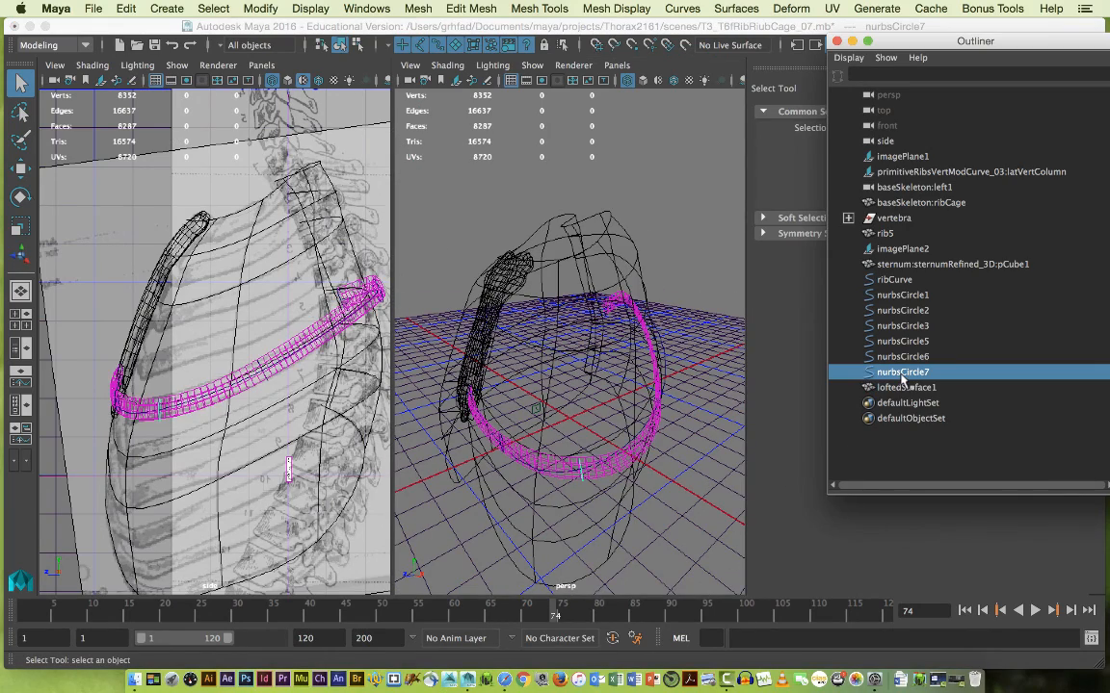
{"action": "left_click", "coordinate": [903, 359]}
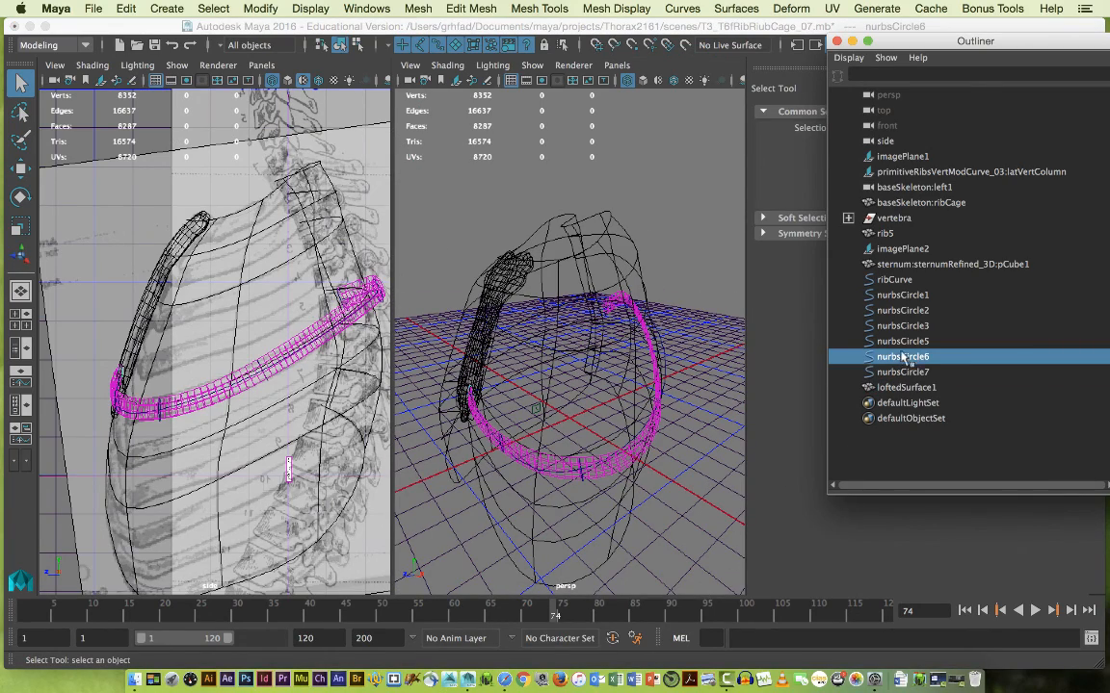
{"action": "left_click", "coordinate": [902, 343]}
{"action": "left_click", "coordinate": [902, 327]}
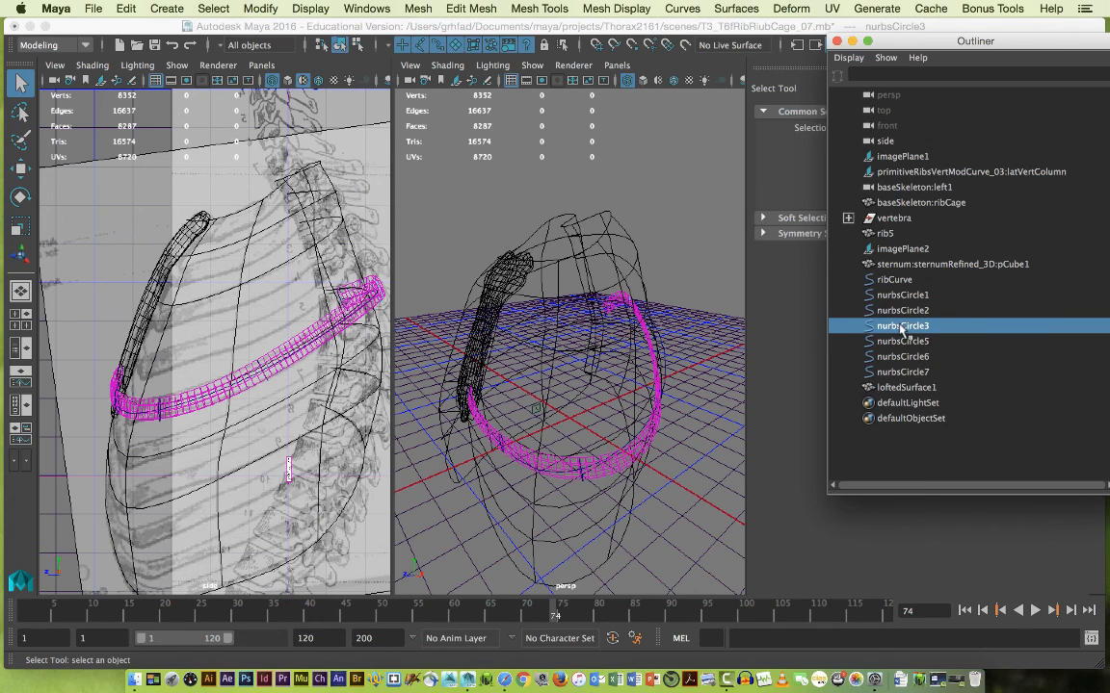
{"action": "left_click", "coordinate": [898, 311]}
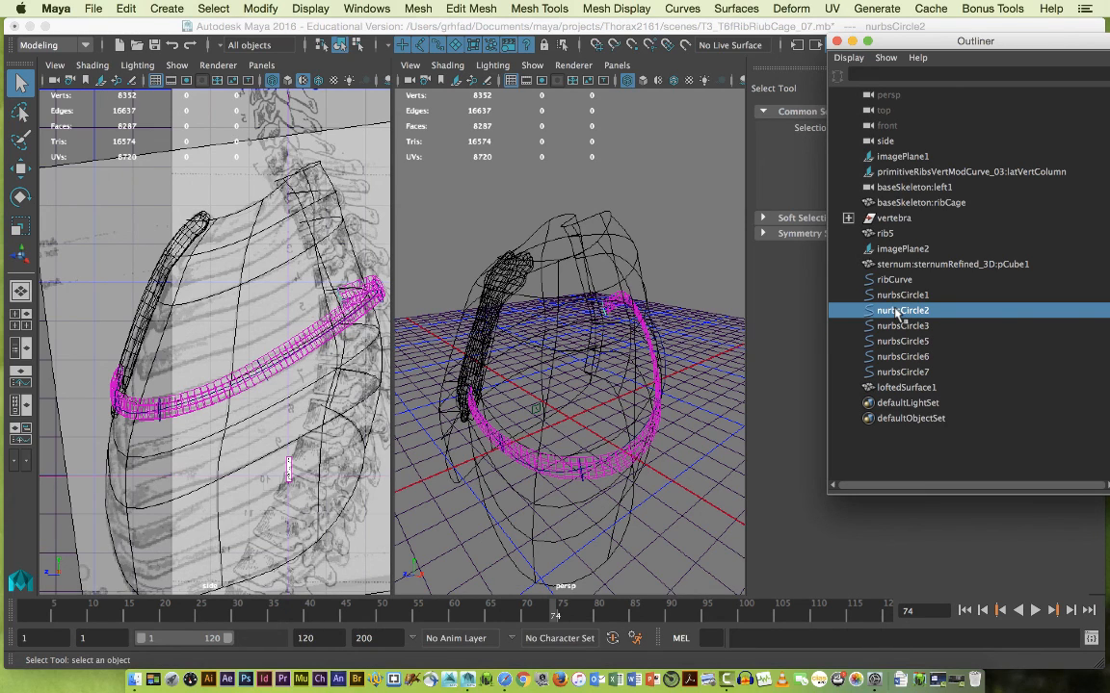
{"action": "left_click", "coordinate": [899, 296]}
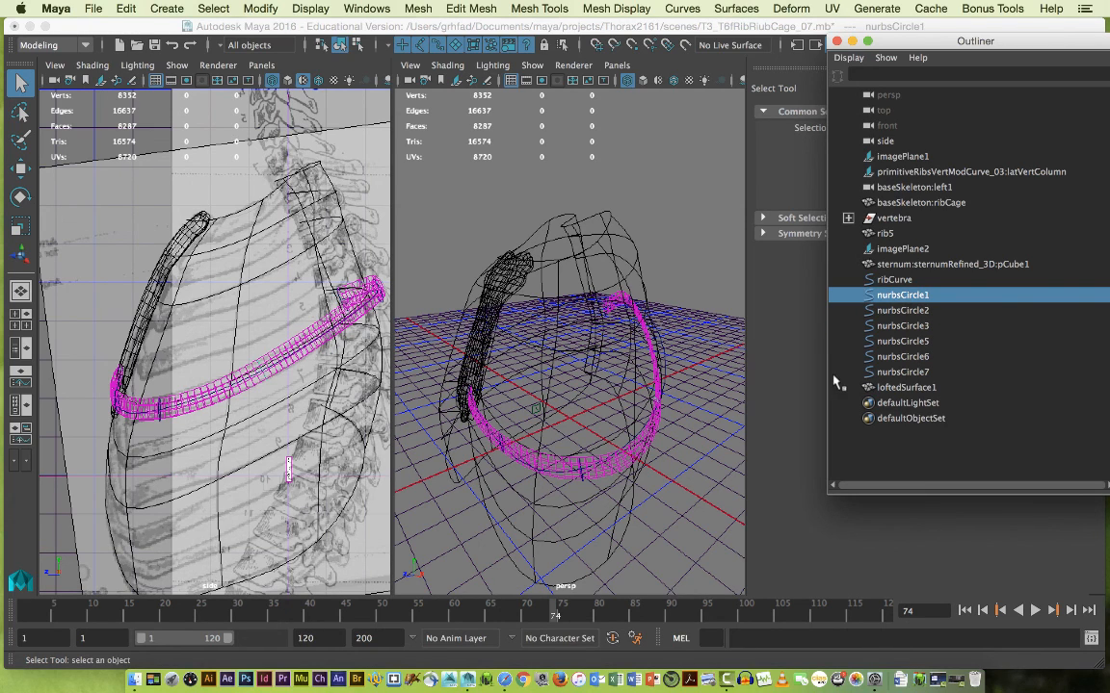
Move nurbsCircle1 up and back along the side of the rib, toward the vertebra, to reshape the loft.
{"action": "key", "text": "w"}
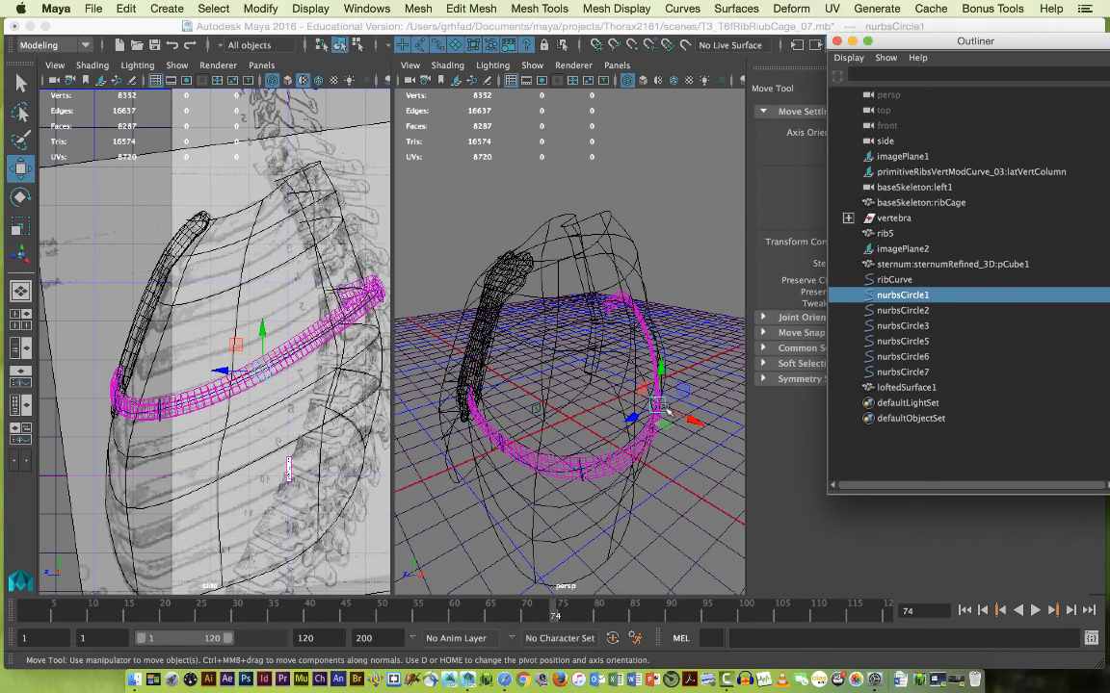
{"action": "left_click_drag", "start_coordinate": [636, 418], "coordinate": [641, 416]}
{"action": "left_click_drag", "start_coordinate": [665, 362], "coordinate": [665, 349]}
{"action": "left_click_drag", "start_coordinate": [641, 397], "coordinate": [646, 394]}
{"action": "left_click_drag", "start_coordinate": [706, 447], "coordinate": [788, 442], "text": "alt"}
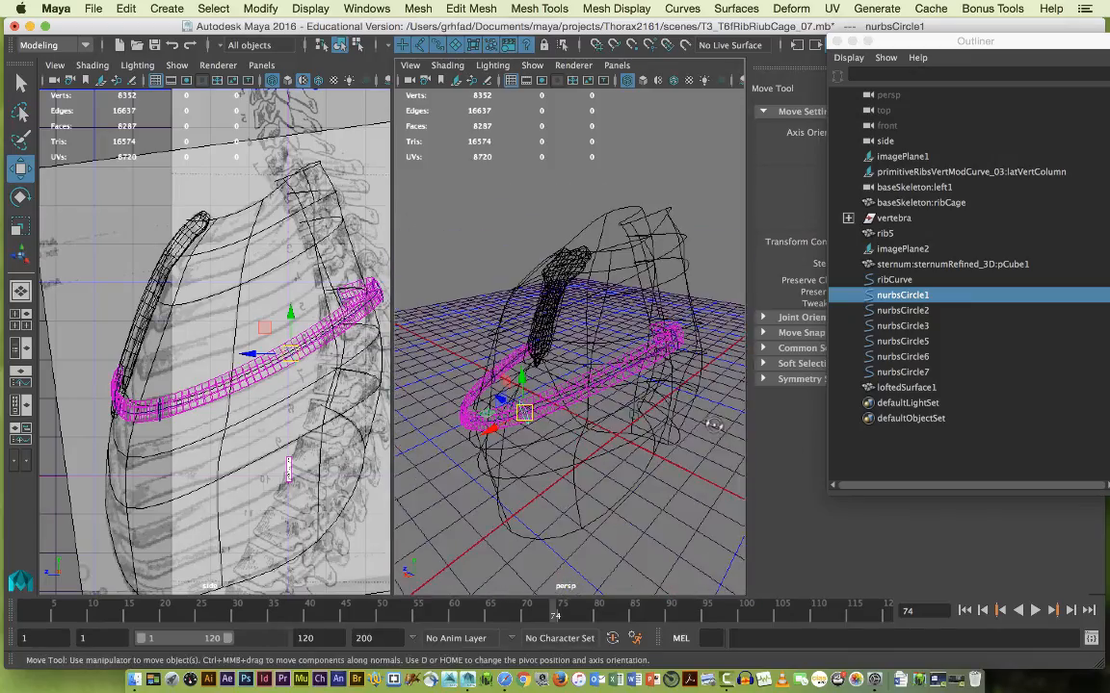
{"action": "left_click_drag", "start_coordinate": [713, 424], "coordinate": [631, 470], "text": "alt"}
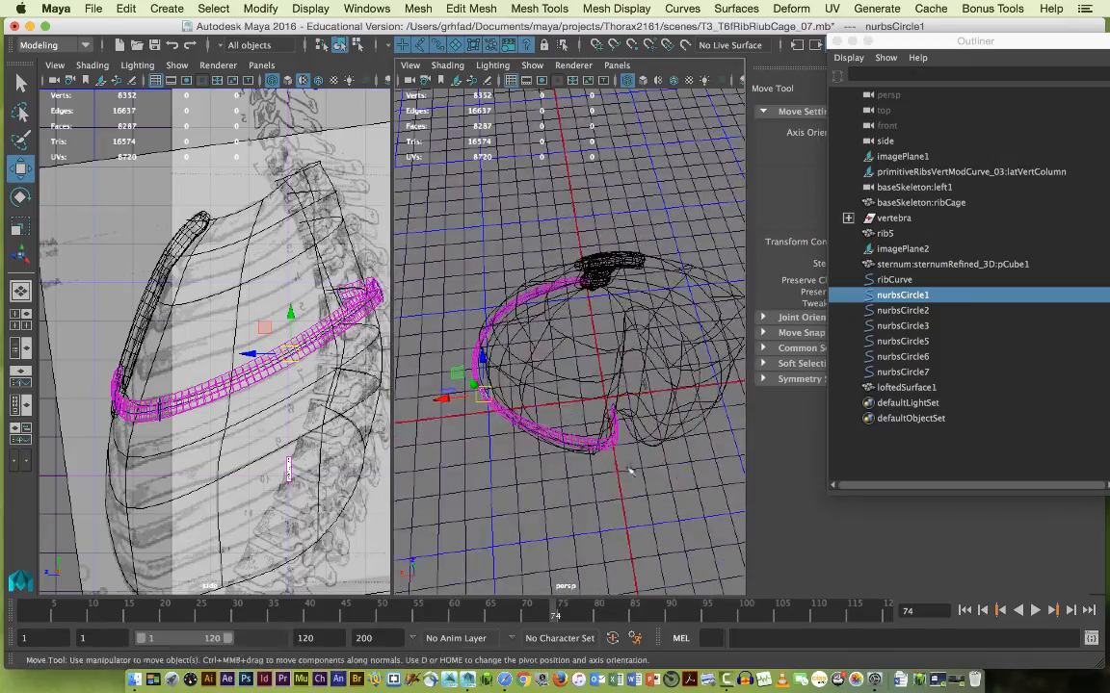
Shift nurbsCircle3, the profile at the rib's rear bend, along the X axis in the perspective view.
{"action": "left_click", "coordinate": [884, 311]}
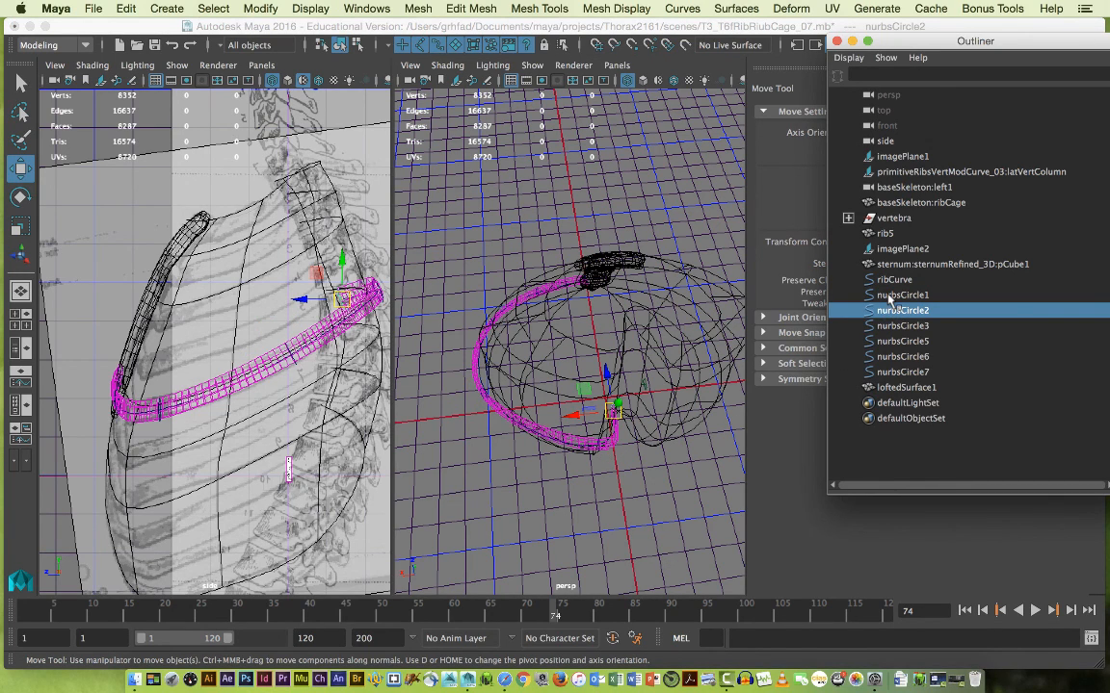
{"action": "left_click", "coordinate": [888, 295]}
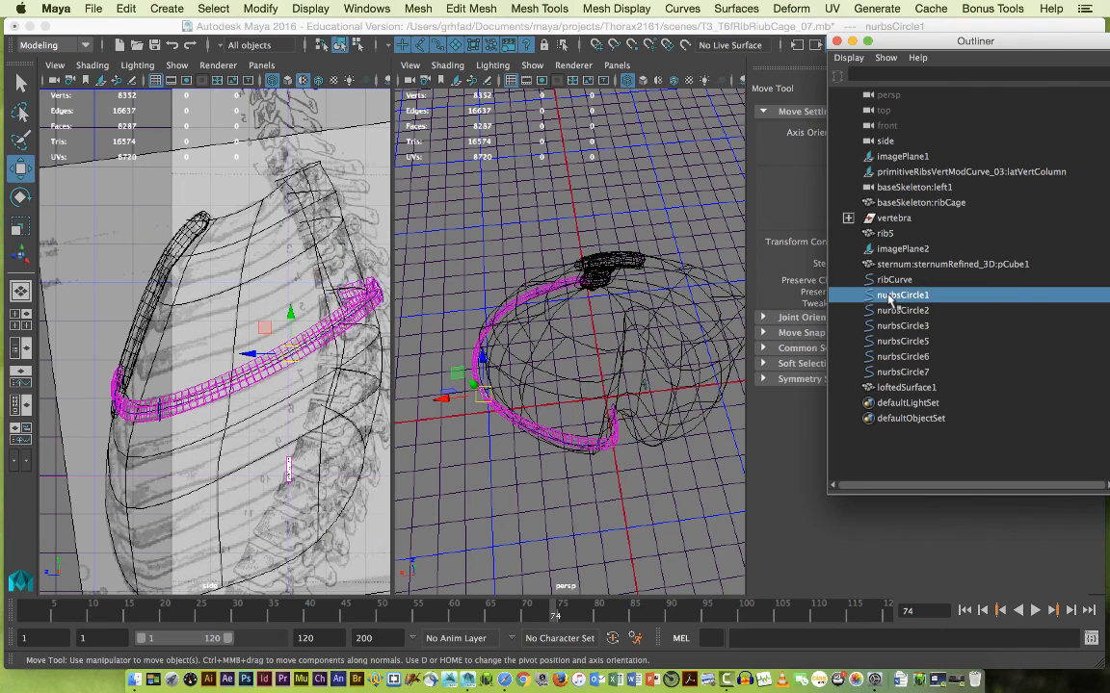
{"action": "left_click", "coordinate": [888, 326]}
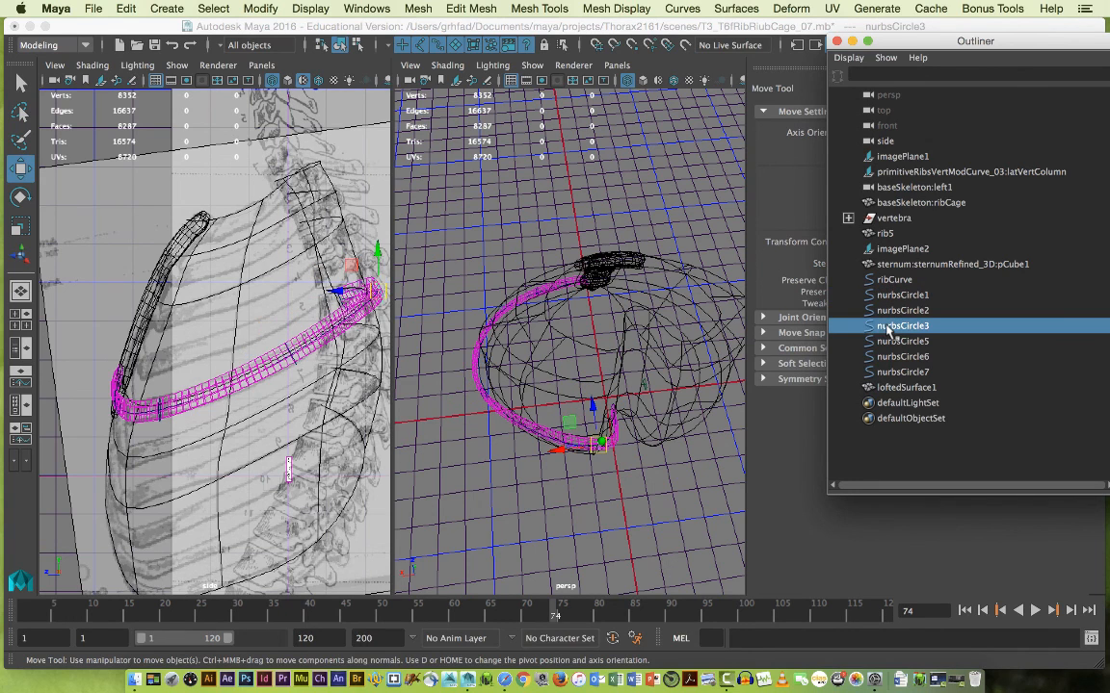
{"action": "left_click_drag", "start_coordinate": [563, 456], "coordinate": [602, 405]}
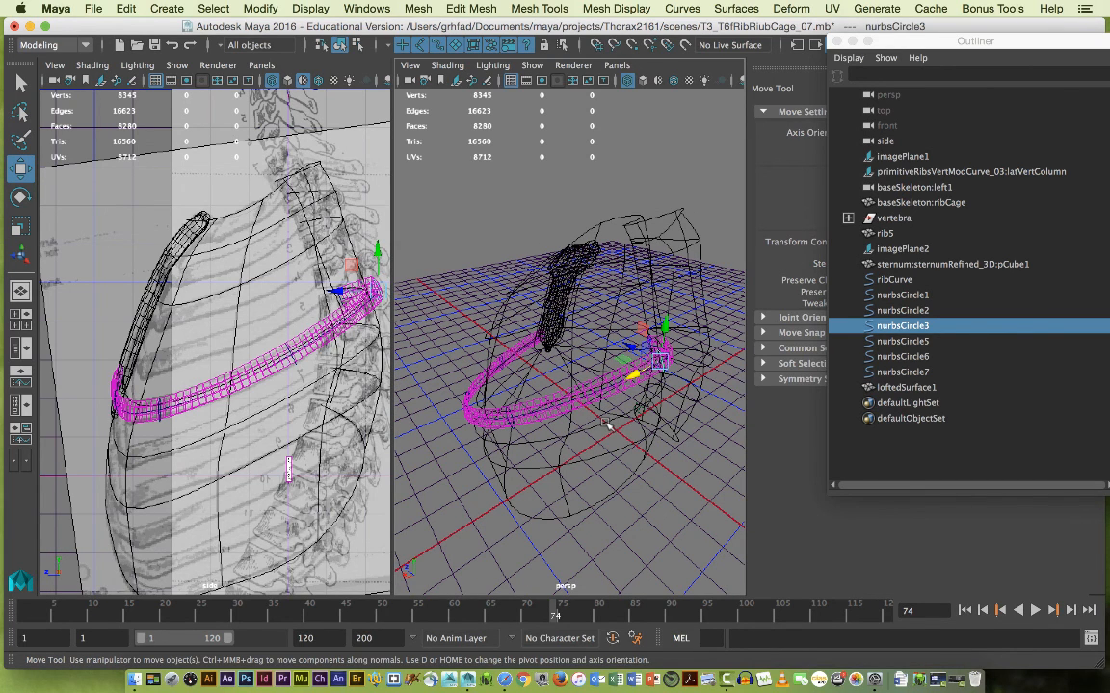
Hide polygon objects in the side view so the circle profiles and rib curve show over the reference image.
{"action": "left_click", "coordinate": [565, 414]}
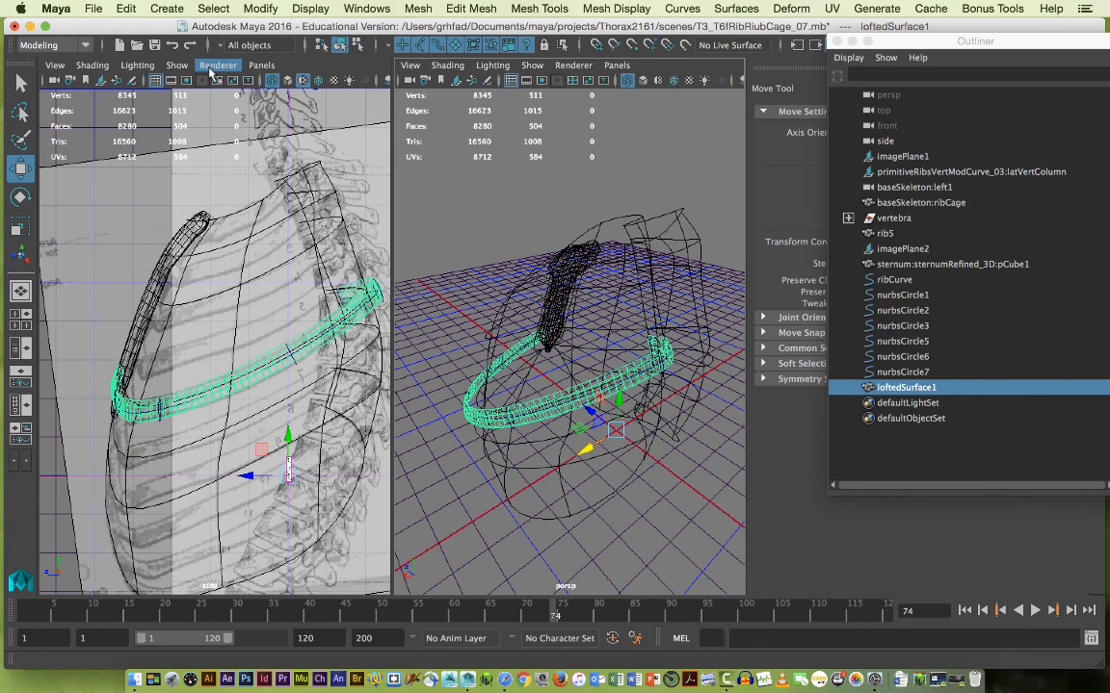
{"action": "left_click", "coordinate": [177, 64]}
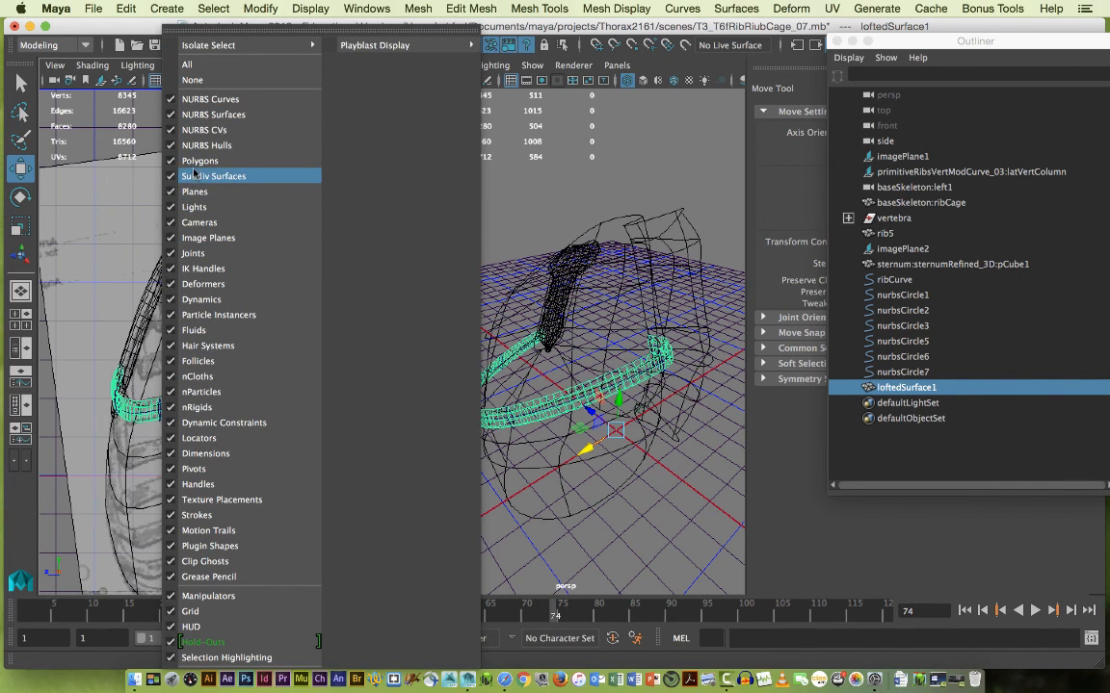
{"action": "left_click", "coordinate": [195, 161]}
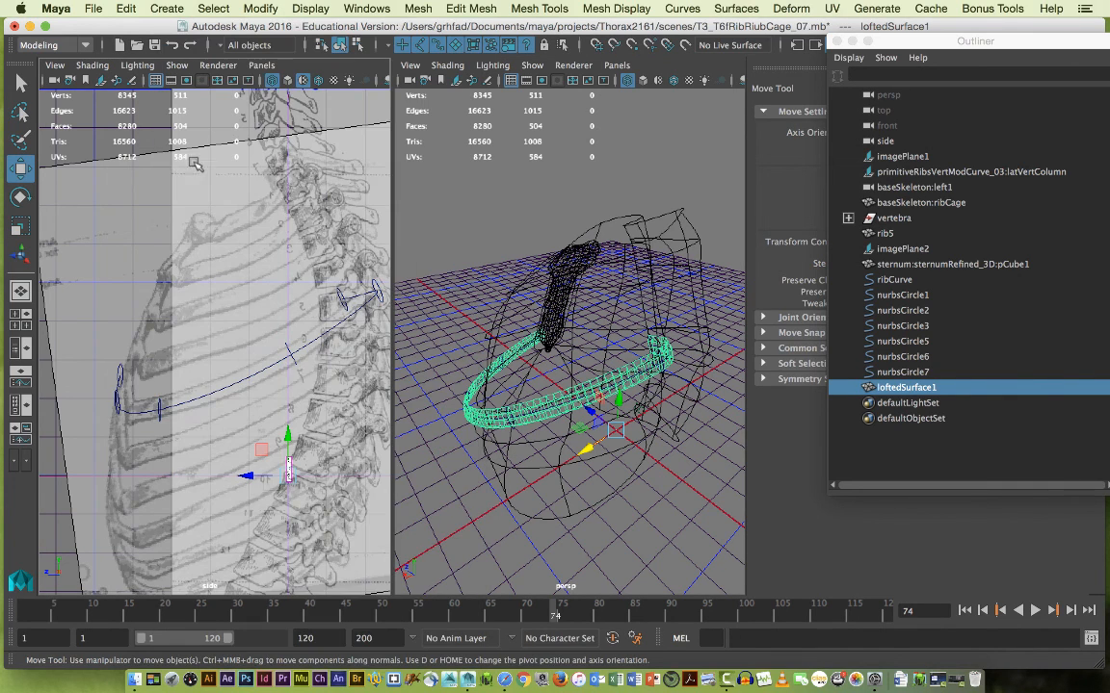
Move nurbsCircle3 outward from the spine to about 38.8 in Translate X, reshaping the rib's rear bend.
{"action": "left_click", "coordinate": [380, 295]}
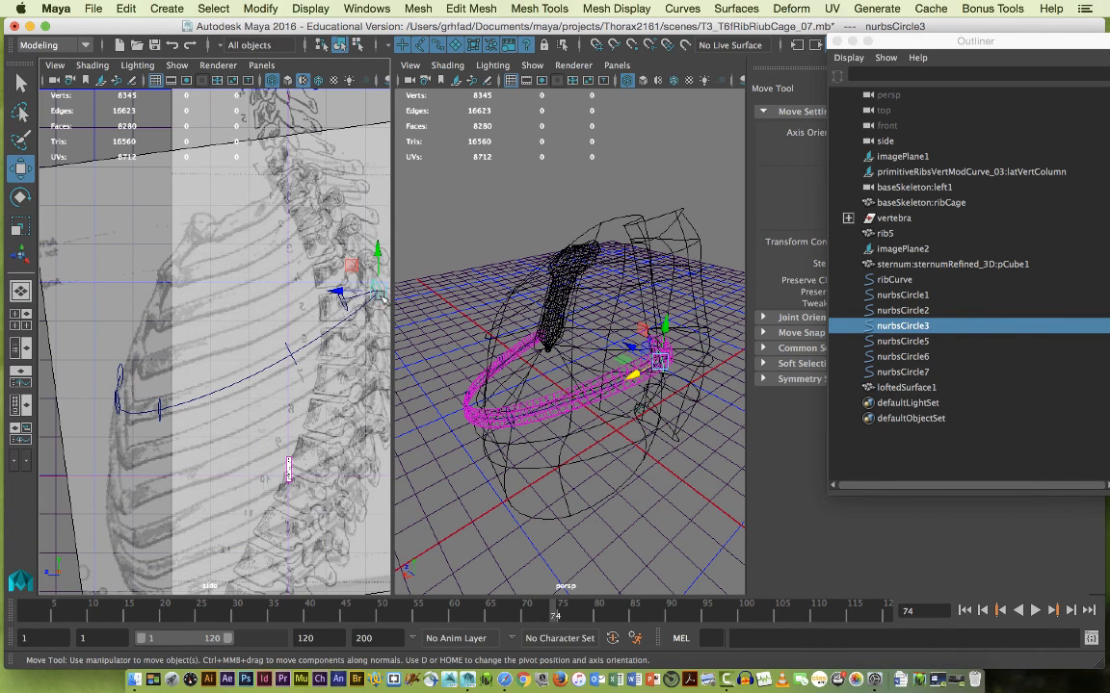
{"action": "key", "text": "c"}
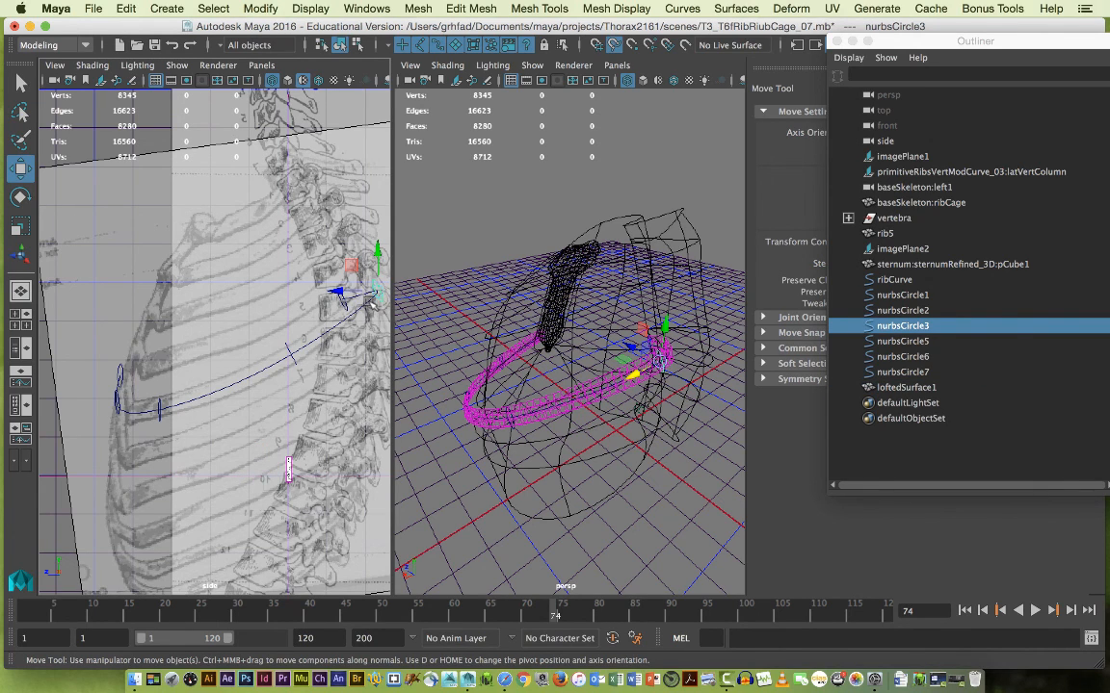
{"action": "left_click_drag", "start_coordinate": [372, 300], "coordinate": [367, 306]}
{"action": "middle_click_drag", "start_coordinate": [353, 306], "coordinate": [379, 293]}
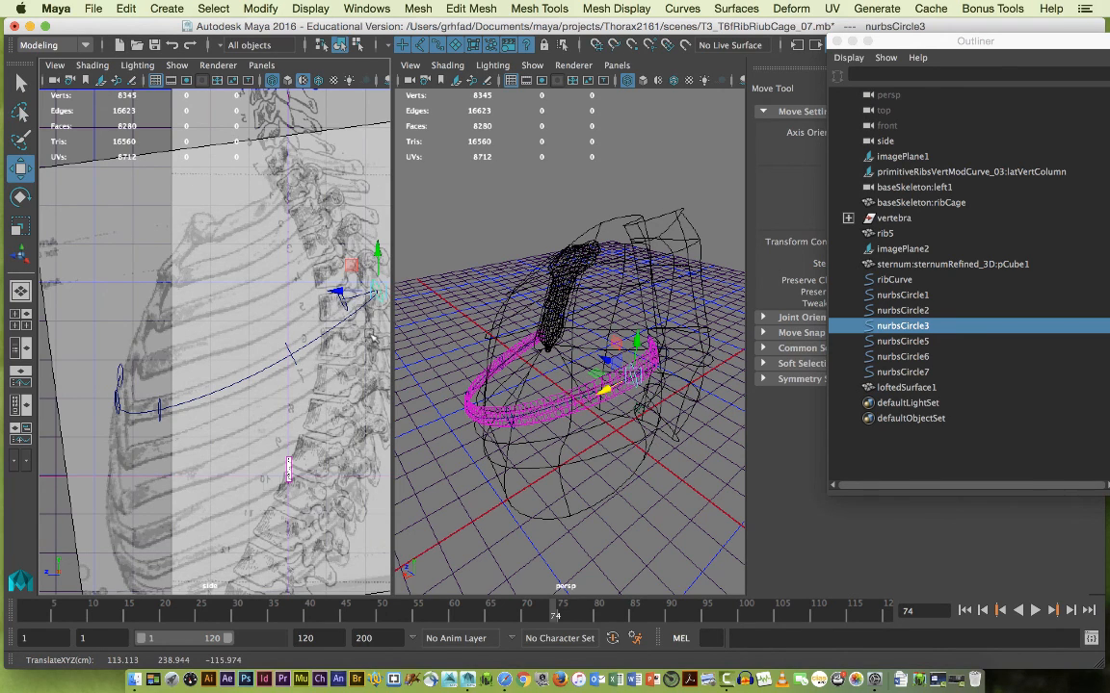
{"action": "left_click_drag", "start_coordinate": [648, 500], "coordinate": [537, 505], "text": "alt"}
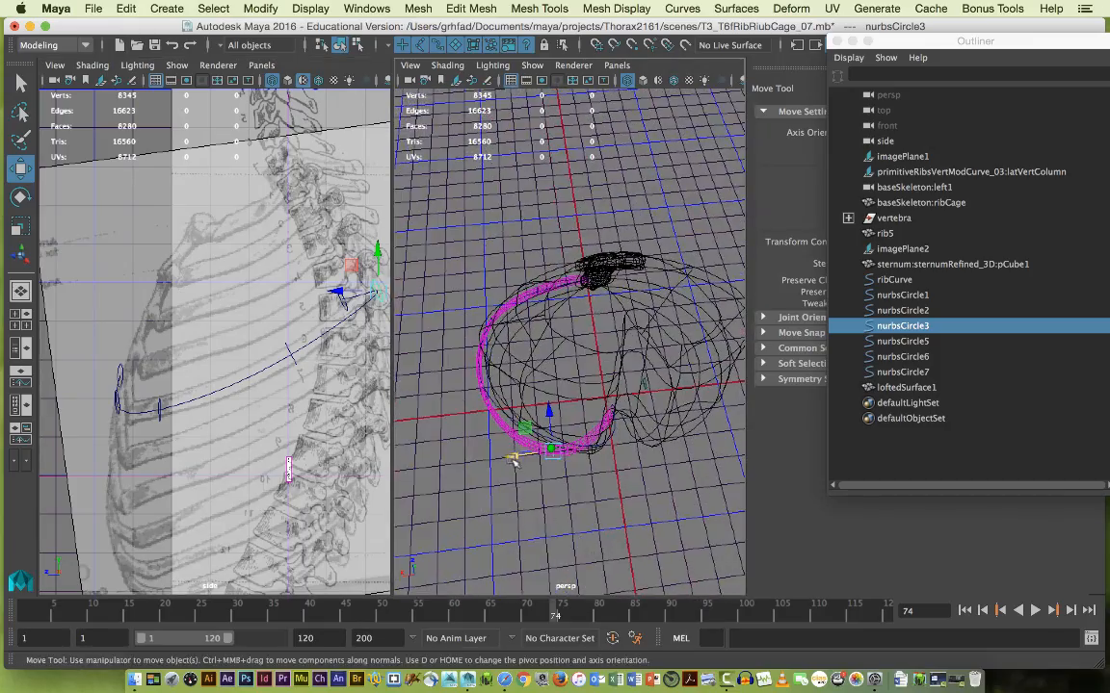
{"action": "mouse_move", "coordinate": [527, 462]}
{"action": "left_mouse_down"}
{"action": "mouse_move", "coordinate": [453, 452]}
{"action": "mouse_move", "coordinate": [533, 467]}
{"action": "left_mouse_up"}
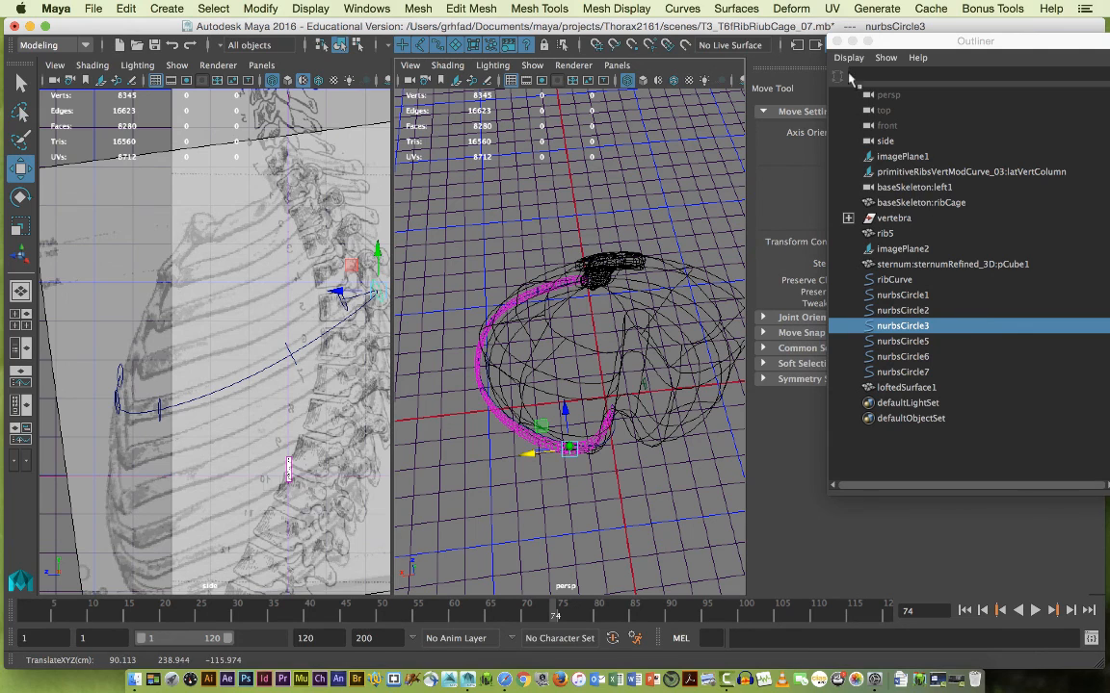
Close the Outliner and make the vertebra display layers T3, T4, T5 and T6 visible.
{"action": "left_click", "coordinate": [837, 41]}
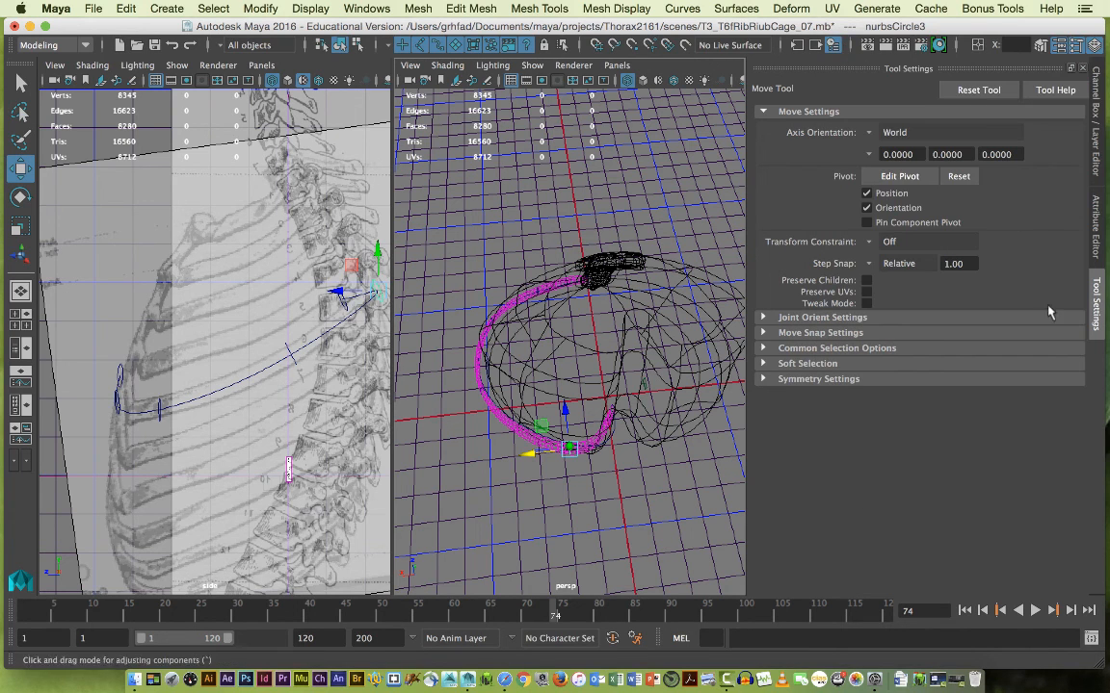
{"action": "left_click", "coordinate": [1096, 120]}
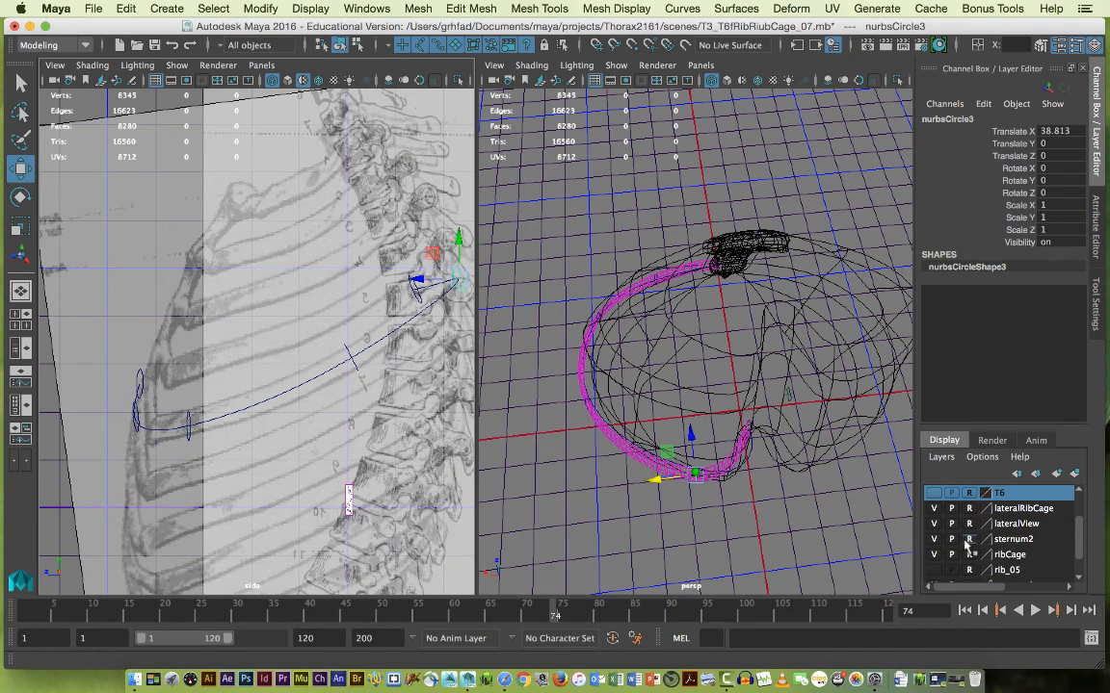
{"action": "scroll", "coordinate": [1072, 542], "scroll_direction": "up", "scroll_amount": 1}
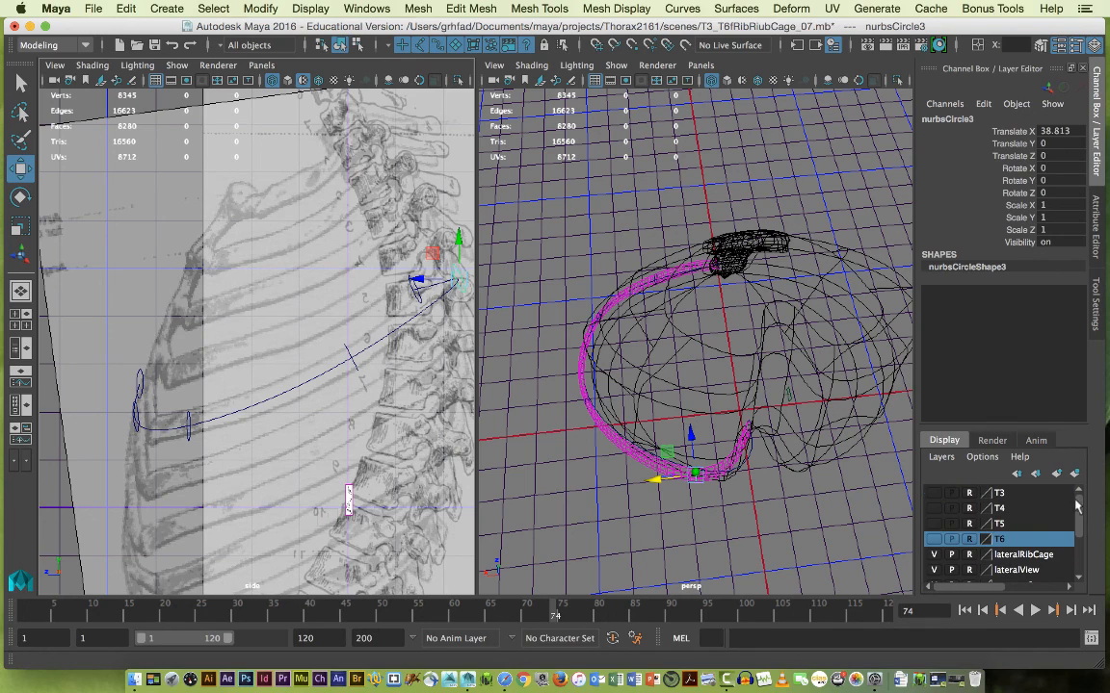
{"action": "left_click", "coordinate": [932, 493]}
{"action": "left_click", "coordinate": [932, 508]}
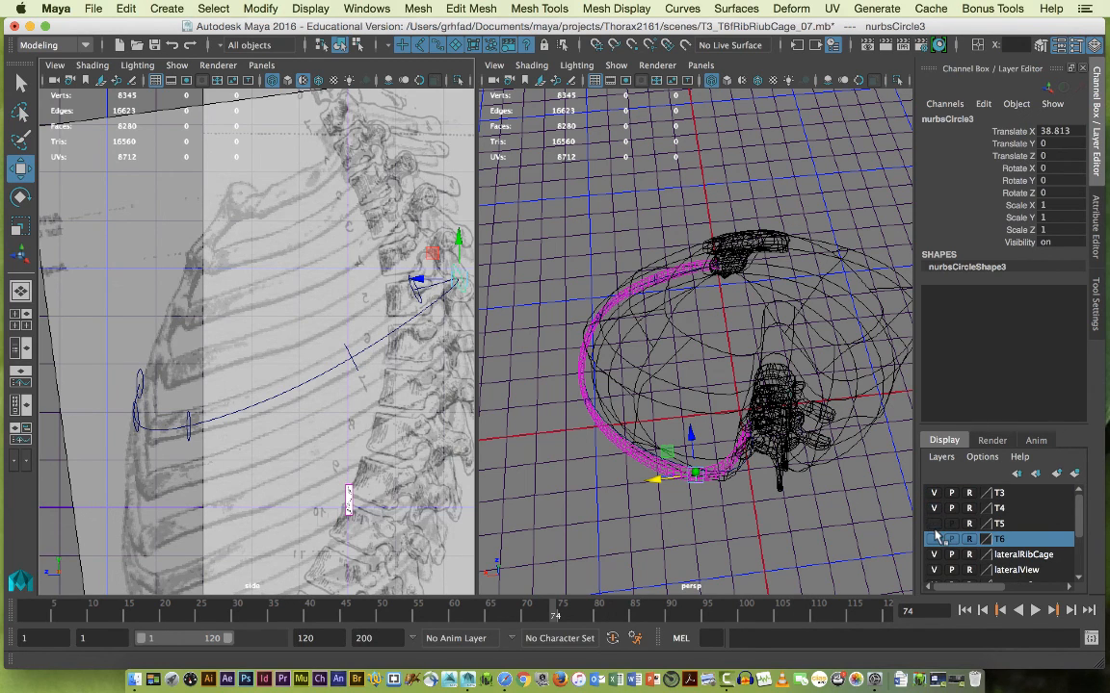
{"action": "left_click", "coordinate": [933, 539]}
{"action": "left_click", "coordinate": [932, 524]}
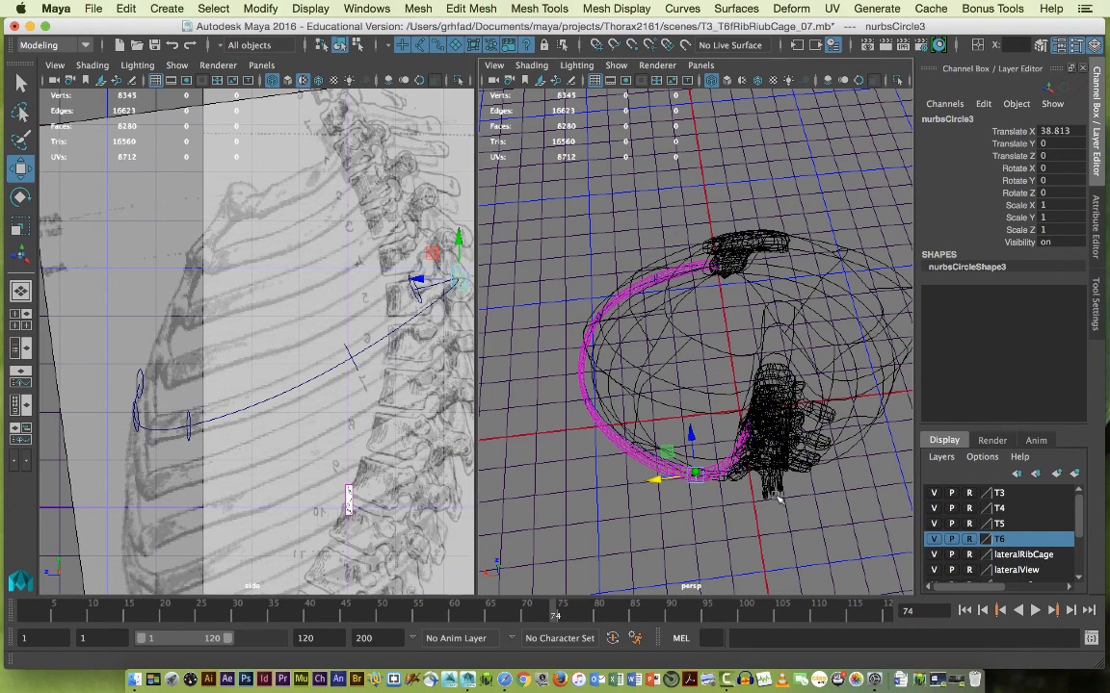
Move nurbsCircle3 back toward the vertebrae along X to a Translate X of about 30.8.
{"action": "right_click_drag", "start_coordinate": [754, 491], "coordinate": [839, 498], "text": "alt"}
{"action": "middle_click_drag", "start_coordinate": [839, 498], "coordinate": [777, 340], "text": "alt"}
{"action": "left_click_drag", "start_coordinate": [780, 341], "coordinate": [684, 398], "text": "alt"}
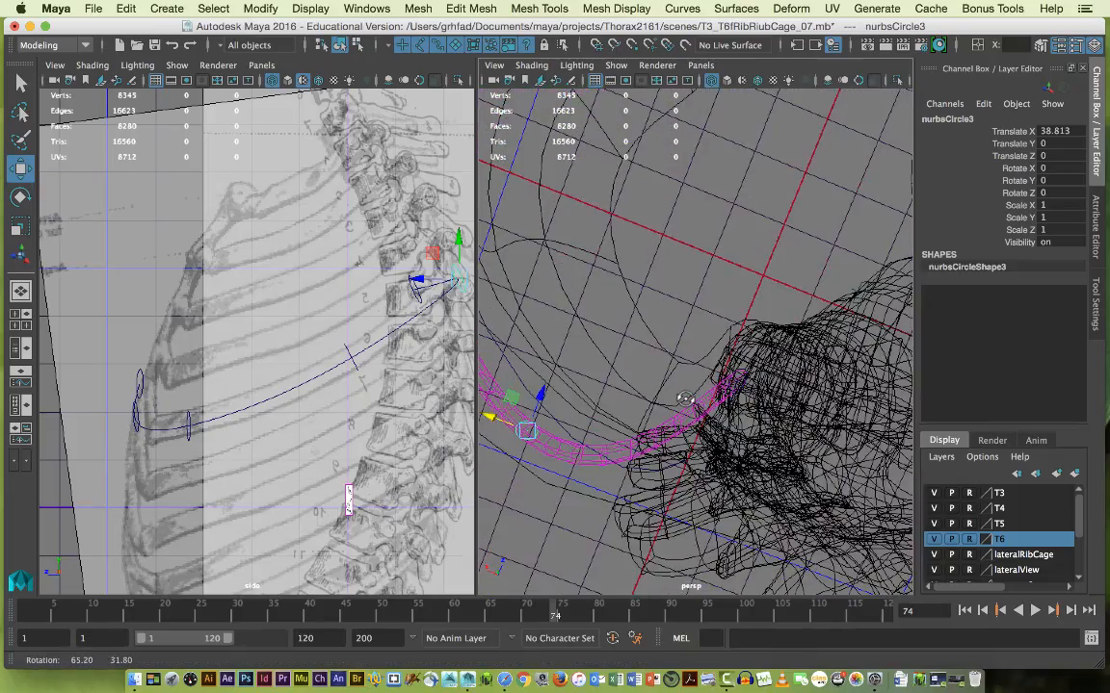
{"action": "left_click_drag", "start_coordinate": [495, 424], "coordinate": [517, 431]}
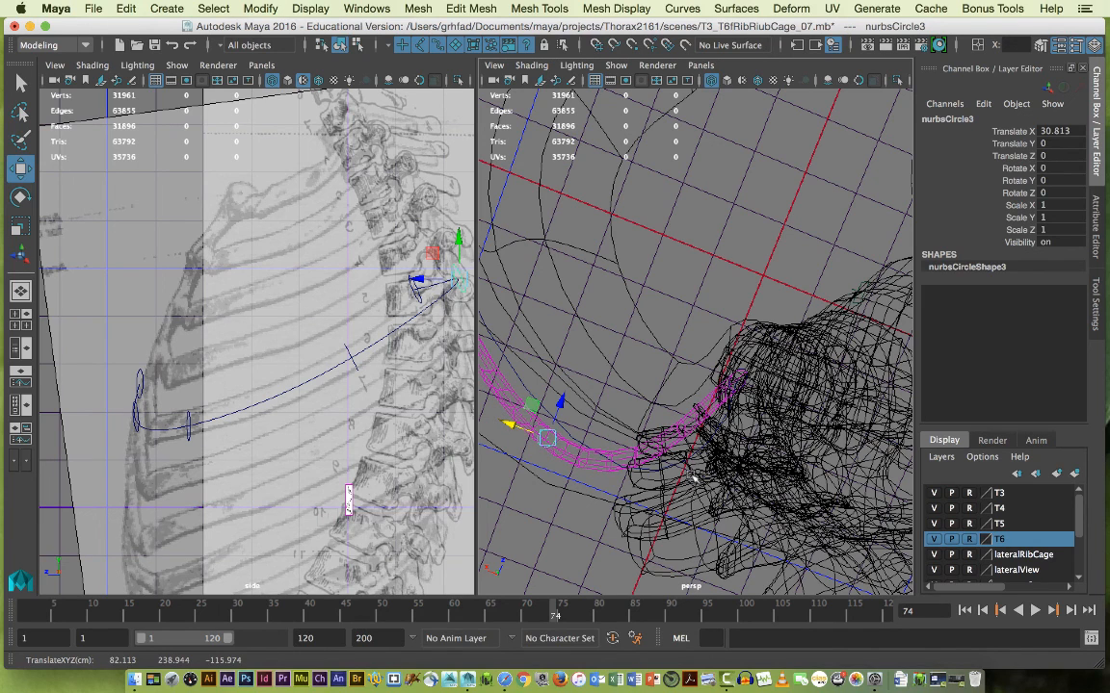
Hide the T3, T4 and T6 vertebra layers, keeping only T5 visible beside the rib.
{"action": "left_click", "coordinate": [933, 493]}
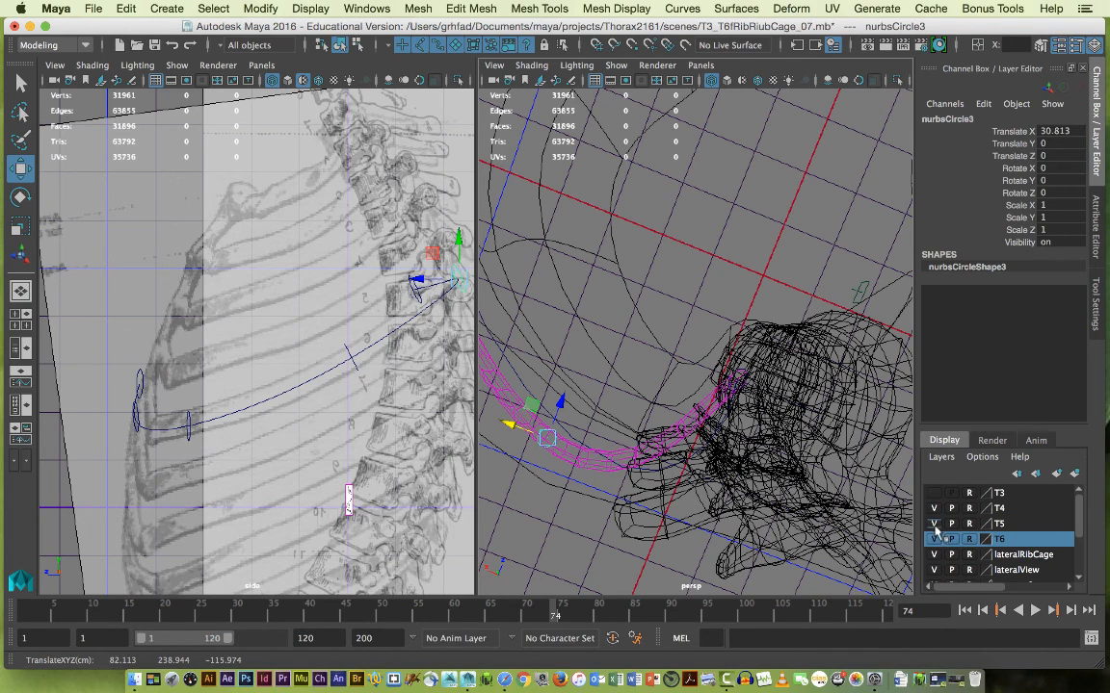
{"action": "left_click", "coordinate": [934, 539]}
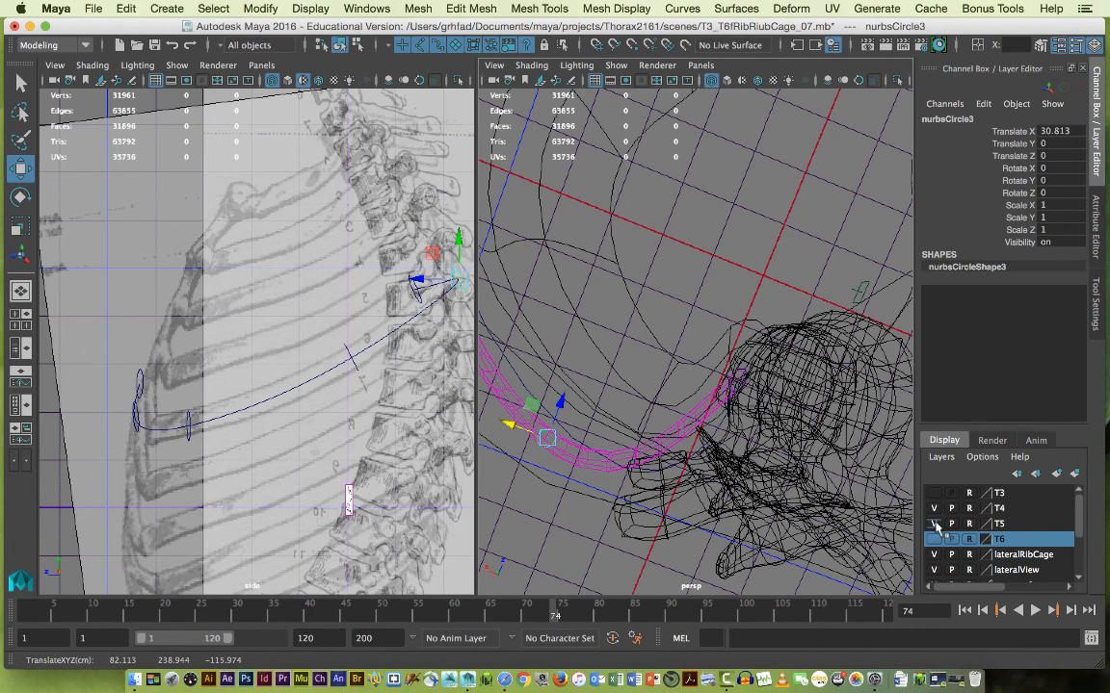
{"action": "left_click", "coordinate": [934, 524]}
{"action": "left_click", "coordinate": [933, 524]}
{"action": "left_click", "coordinate": [933, 509]}
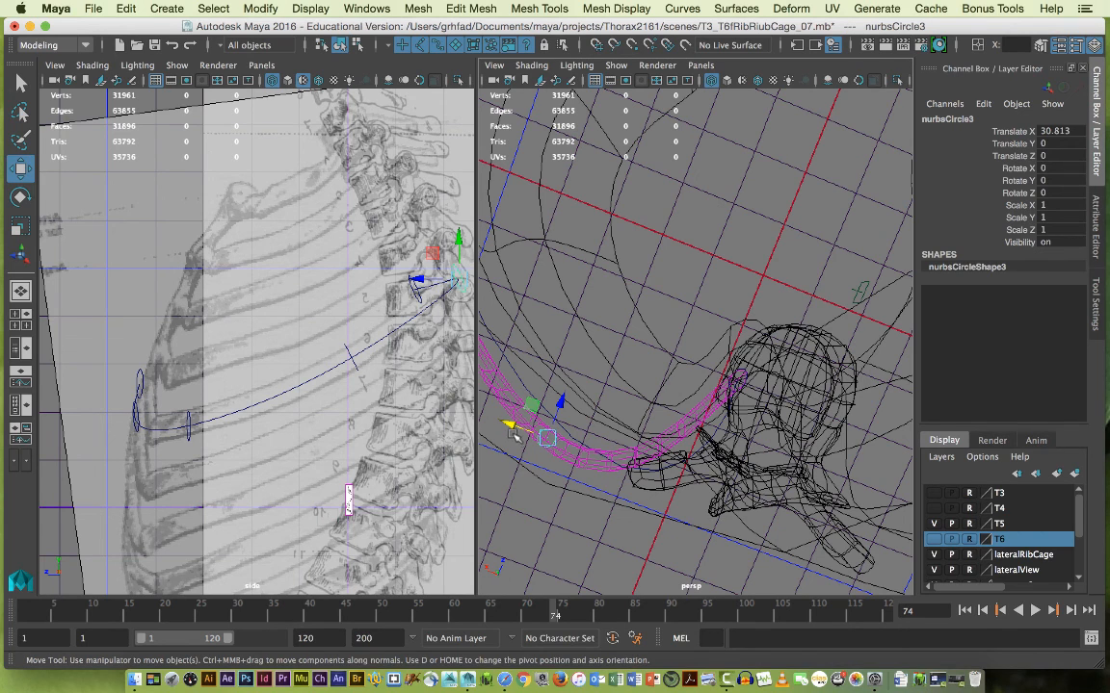
Move nurbsCircle3 to about 18.8 in Translate X and 7 in Translate Z to fit the rib bend to the T5 vertebra.
{"action": "left_click_drag", "start_coordinate": [514, 433], "coordinate": [596, 403]}
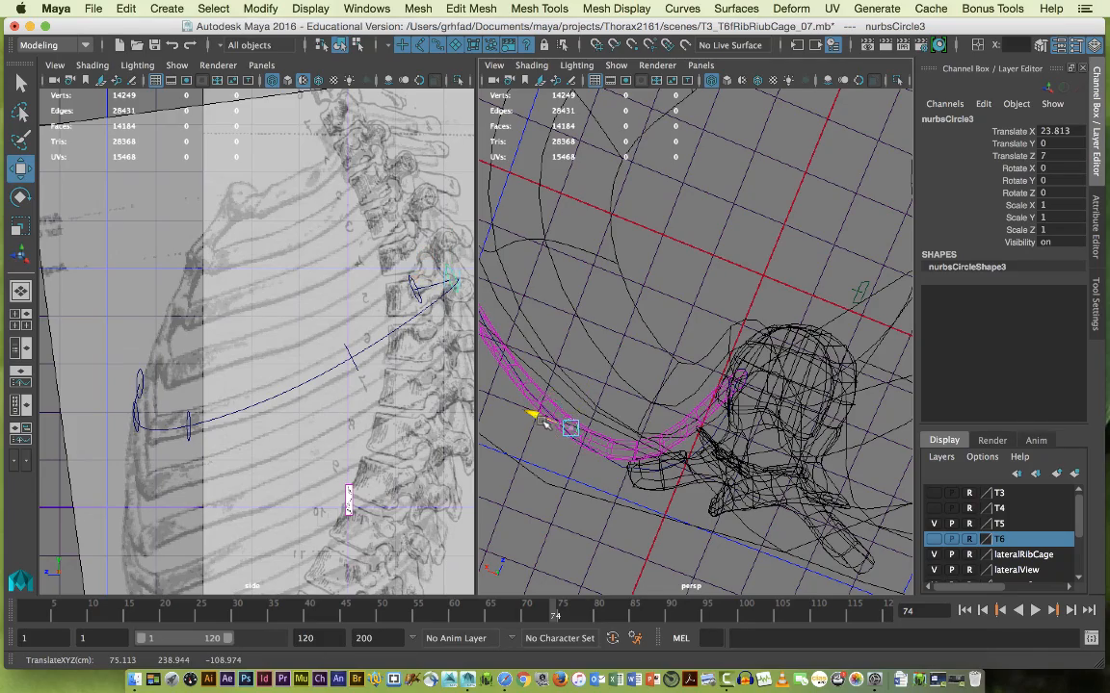
{"action": "left_click_drag", "start_coordinate": [540, 426], "coordinate": [552, 430]}
{"action": "left_click_drag", "start_coordinate": [615, 477], "coordinate": [689, 486], "text": "alt"}
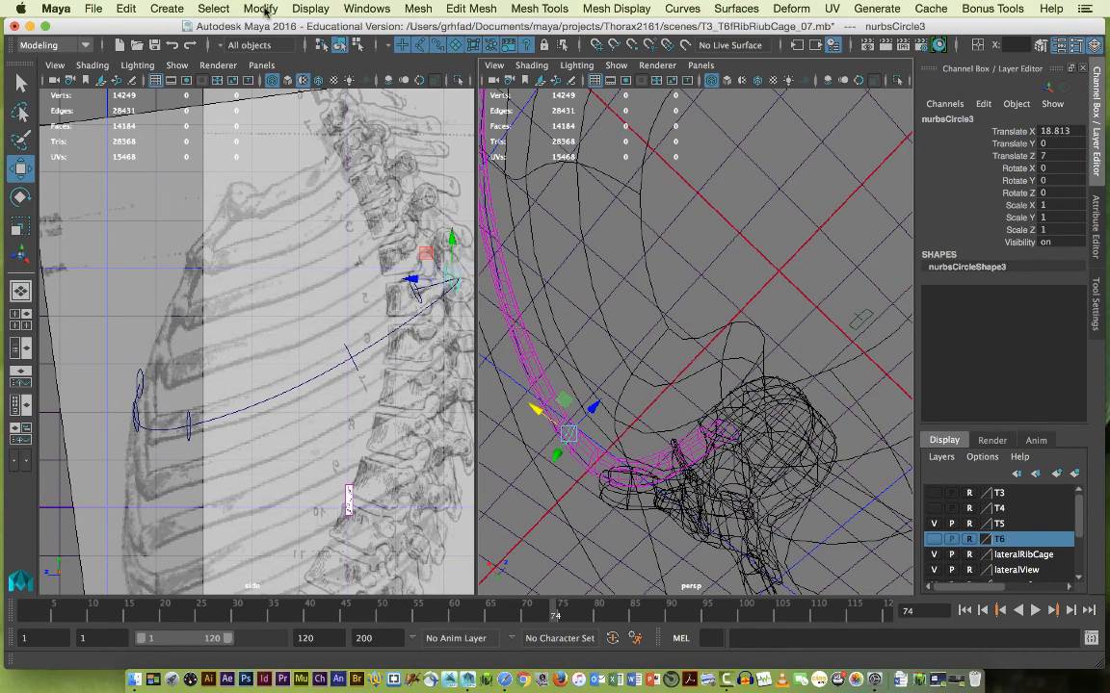
Open the Outliner and make it list all scene objects.
{"action": "left_click", "coordinate": [374, 12]}
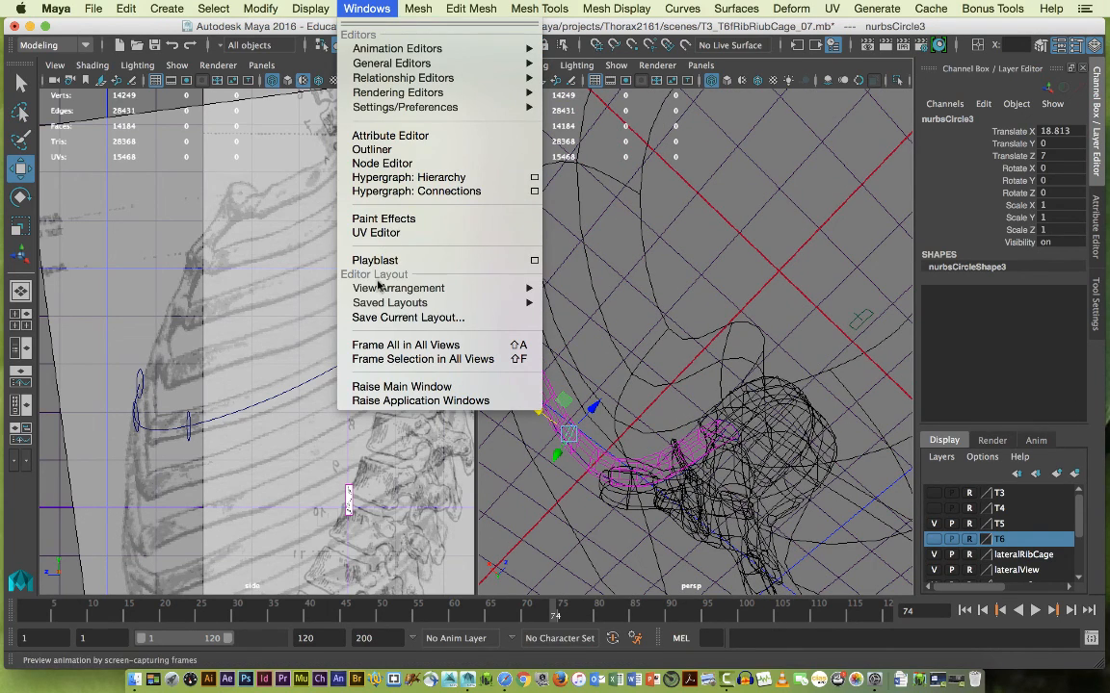
{"action": "left_click", "coordinate": [368, 149]}
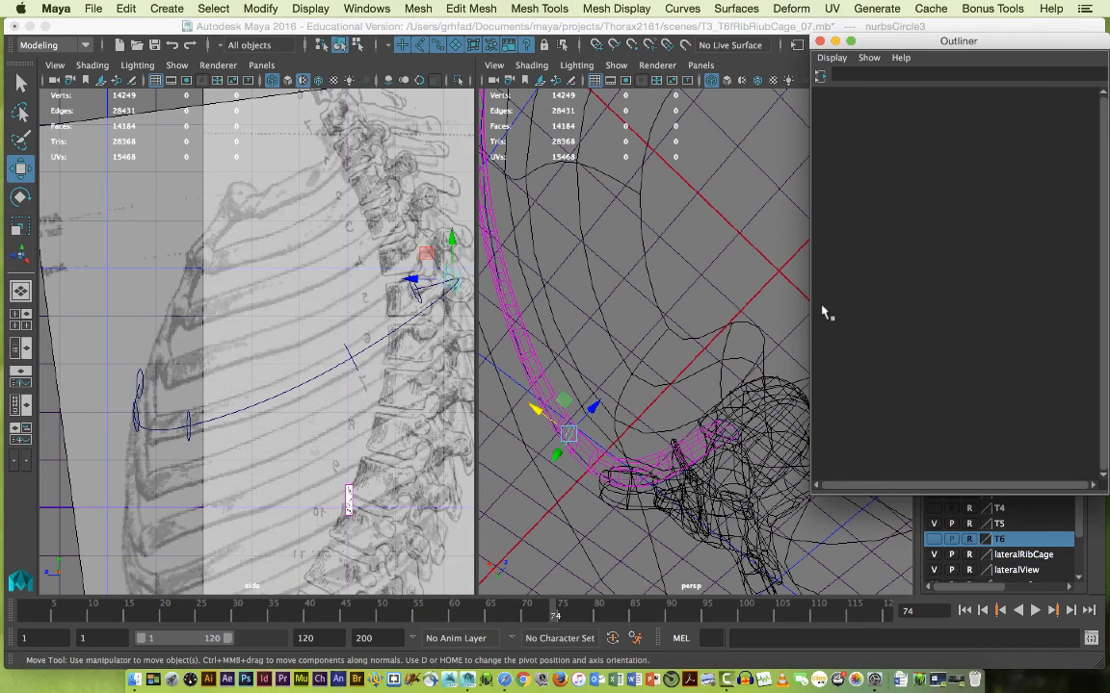
{"action": "left_click", "coordinate": [869, 58]}
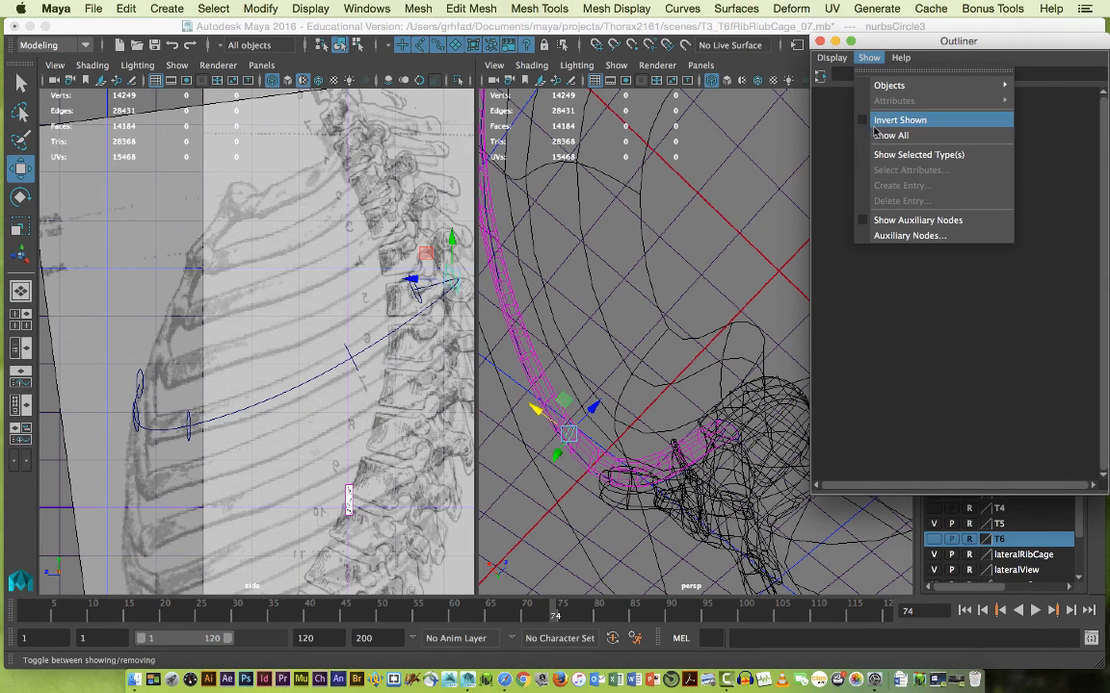
{"action": "left_click", "coordinate": [876, 137]}
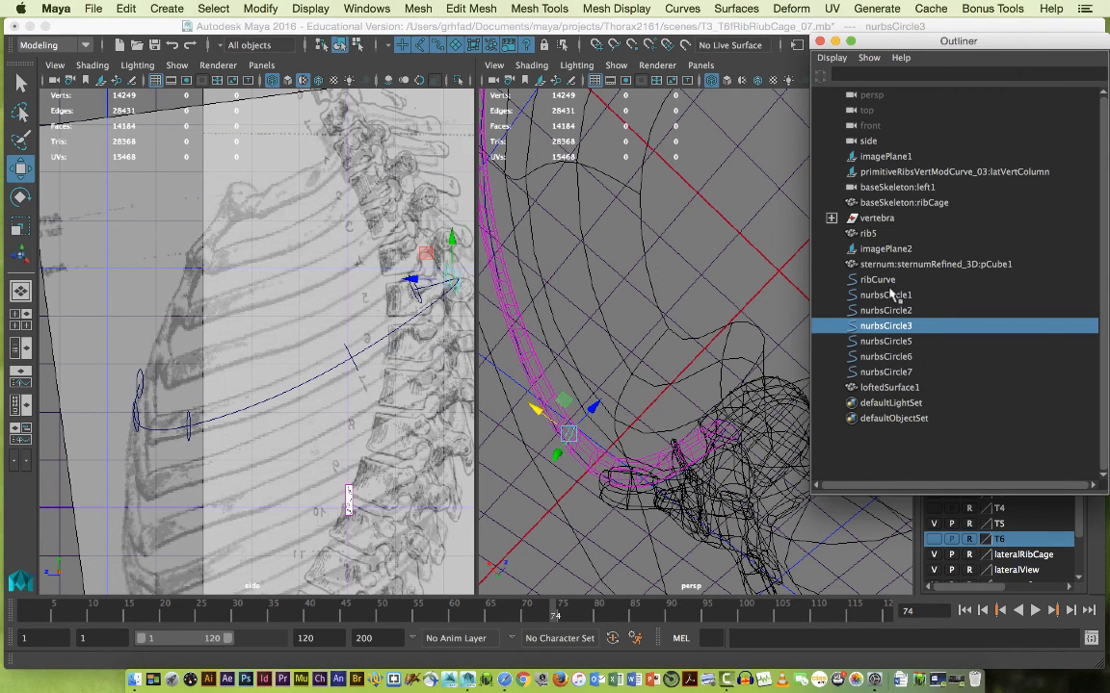
Select nurbsCircle2 and move it along X to a position of about 25.7, adjusting where the rib head meets the T5 vertebra.
{"action": "left_click", "coordinate": [888, 295]}
{"action": "left_click", "coordinate": [881, 373]}
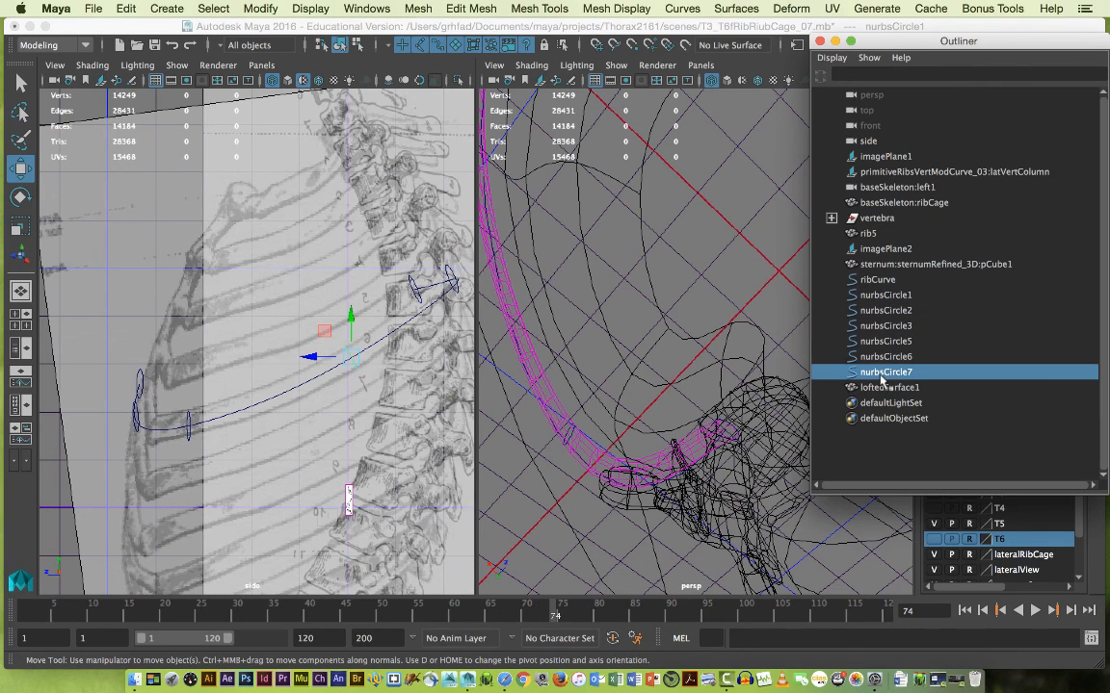
{"action": "left_click", "coordinate": [881, 342]}
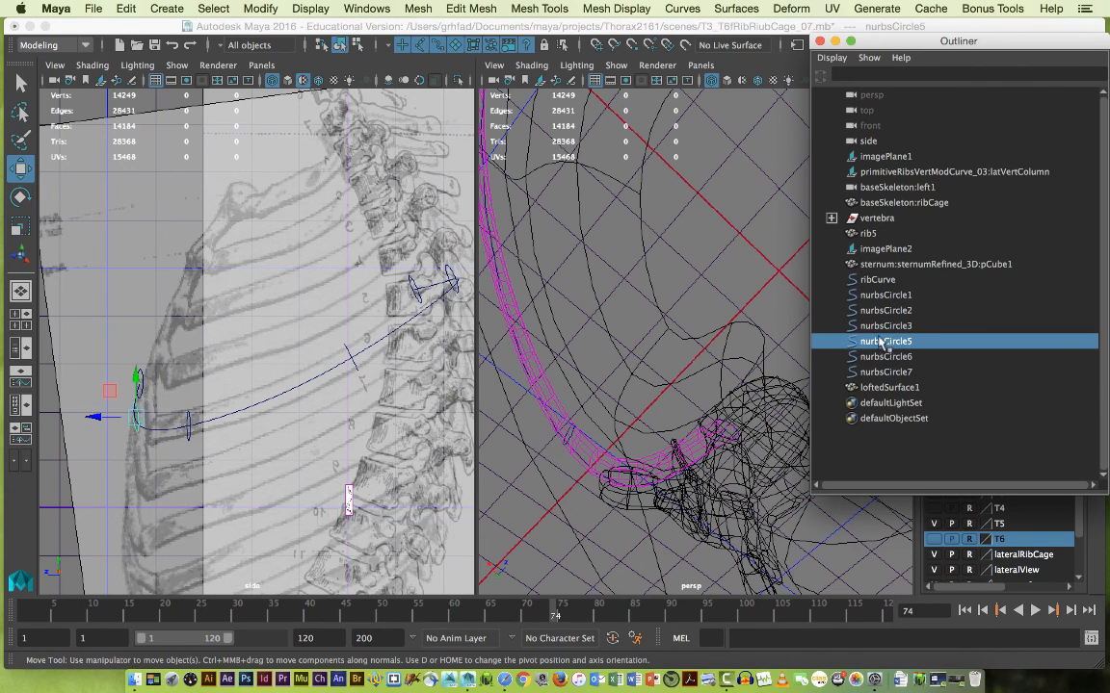
{"action": "left_click", "coordinate": [879, 327]}
{"action": "left_click", "coordinate": [877, 310]}
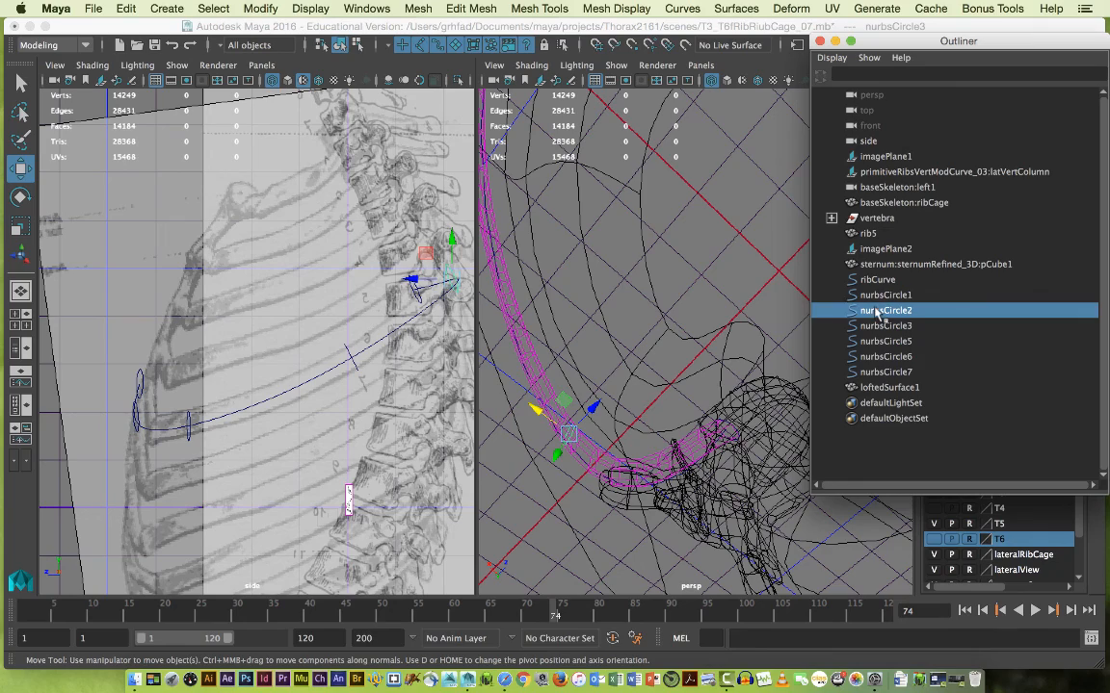
{"action": "middle_click_drag", "start_coordinate": [694, 405], "coordinate": [687, 399]}
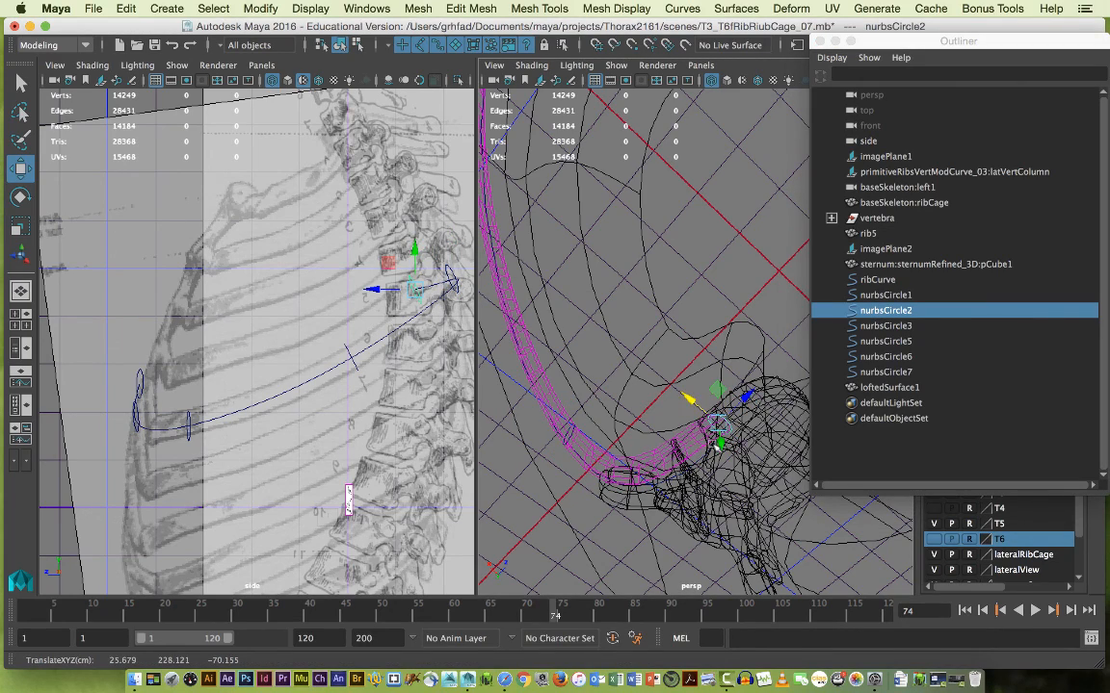
Raise nurbsCircle2 along Y to a position of about 235.1 to adjust the height of the rib head at the vertebra.
{"action": "left_click_drag", "start_coordinate": [687, 400], "coordinate": [662, 285], "text": "alt"}
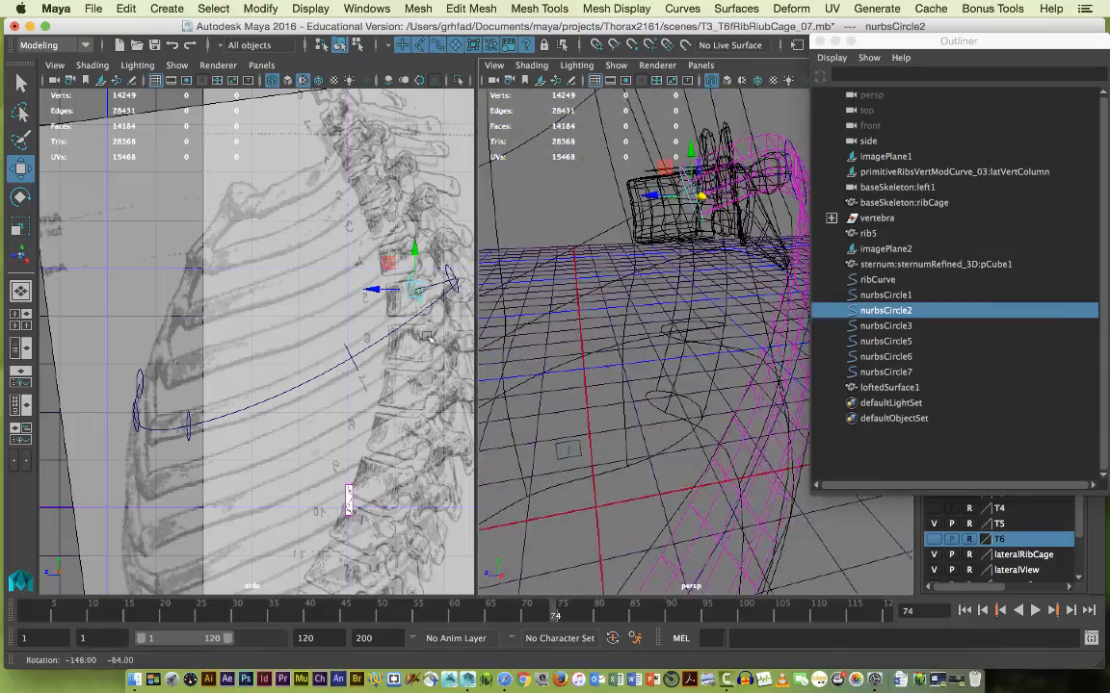
{"action": "right_click_drag", "start_coordinate": [640, 292], "coordinate": [733, 308], "text": "alt"}
{"action": "middle_click_drag", "start_coordinate": [719, 297], "coordinate": [665, 385], "text": "alt"}
{"action": "right_click_drag", "start_coordinate": [664, 385], "coordinate": [690, 380], "text": "alt"}
{"action": "left_click_drag", "start_coordinate": [689, 381], "coordinate": [678, 415], "text": "alt"}
{"action": "left_click_drag", "start_coordinate": [574, 274], "coordinate": [571, 267]}
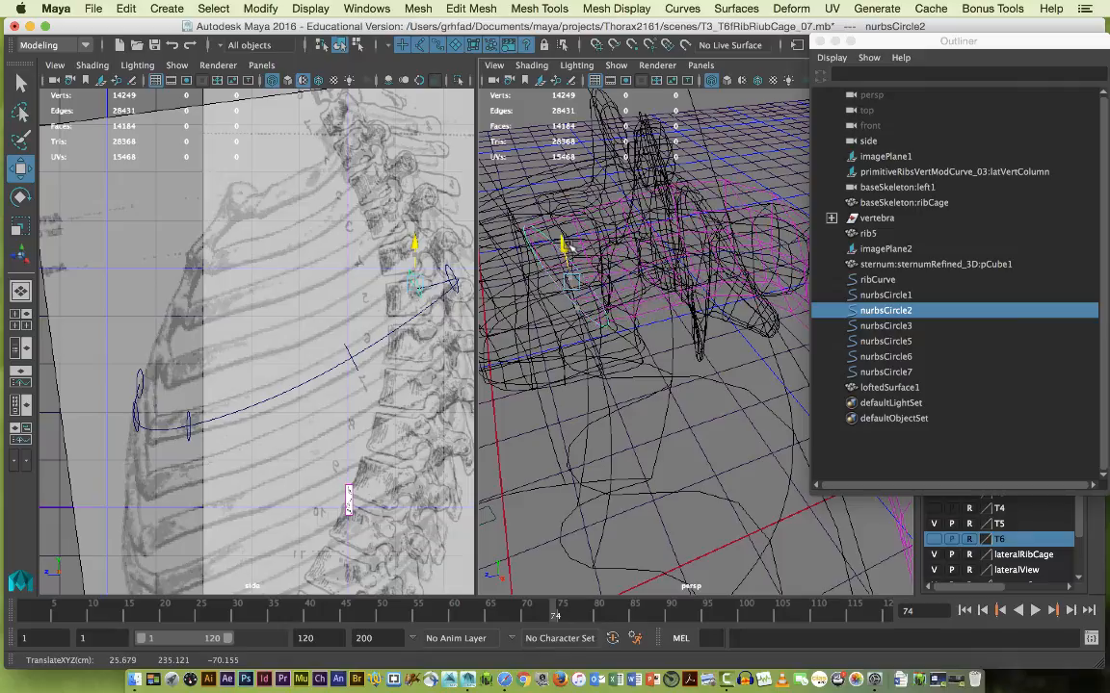
Select nurbsCircle3 and lower it slightly along Y to adjust the rib bend behind the T5 vertebra.
{"action": "left_click_drag", "start_coordinate": [634, 328], "coordinate": [673, 300], "text": "alt"}
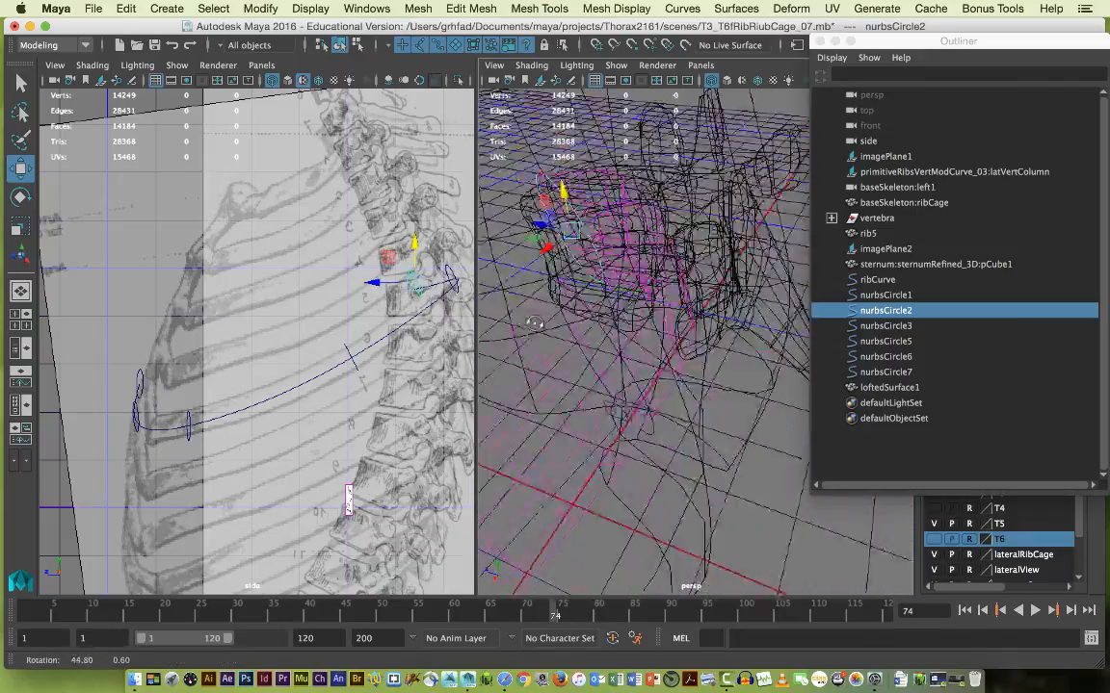
{"action": "left_click_drag", "start_coordinate": [535, 323], "coordinate": [536, 358], "text": "alt"}
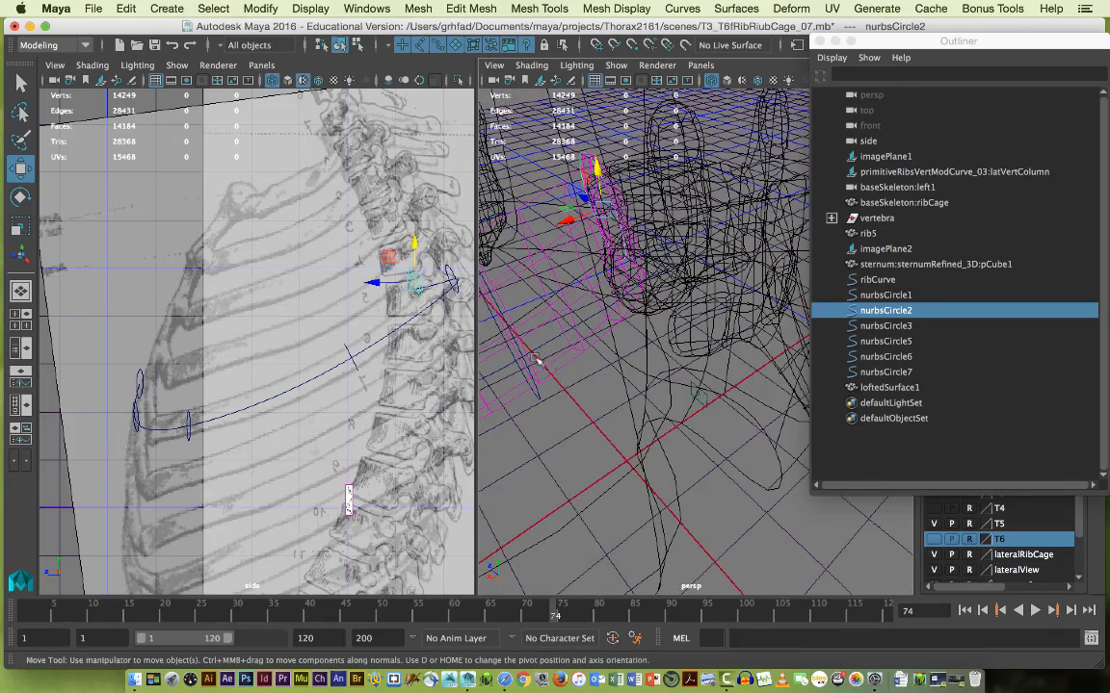
{"action": "key", "text": "Right"}
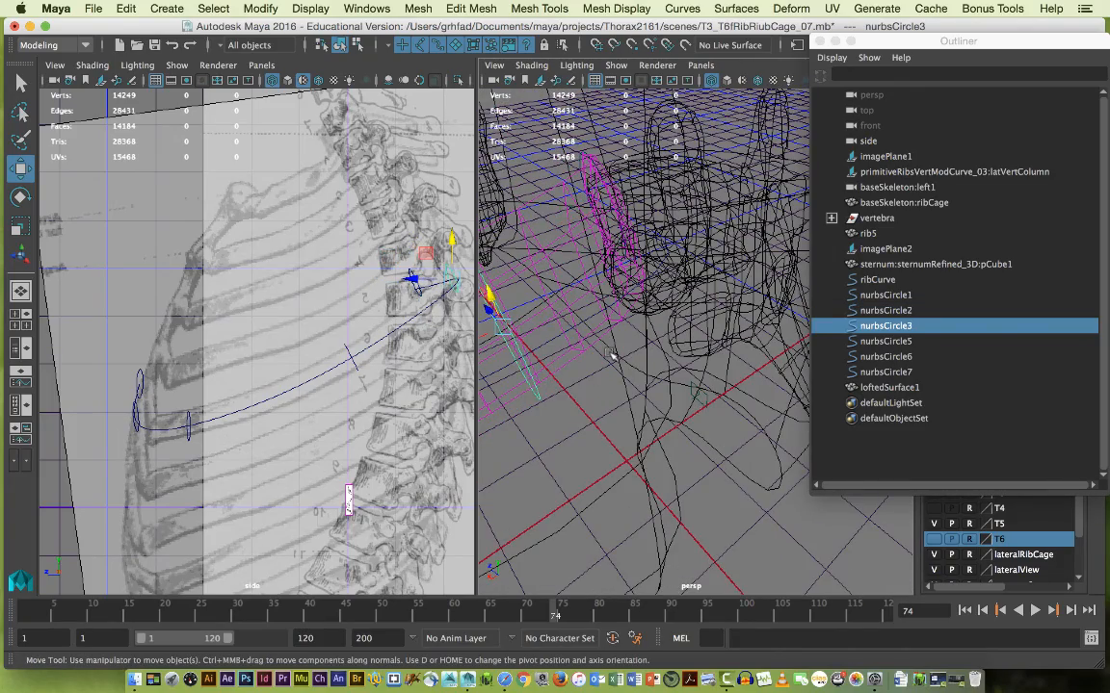
{"action": "left_click_drag", "start_coordinate": [612, 356], "coordinate": [582, 312], "text": "alt"}
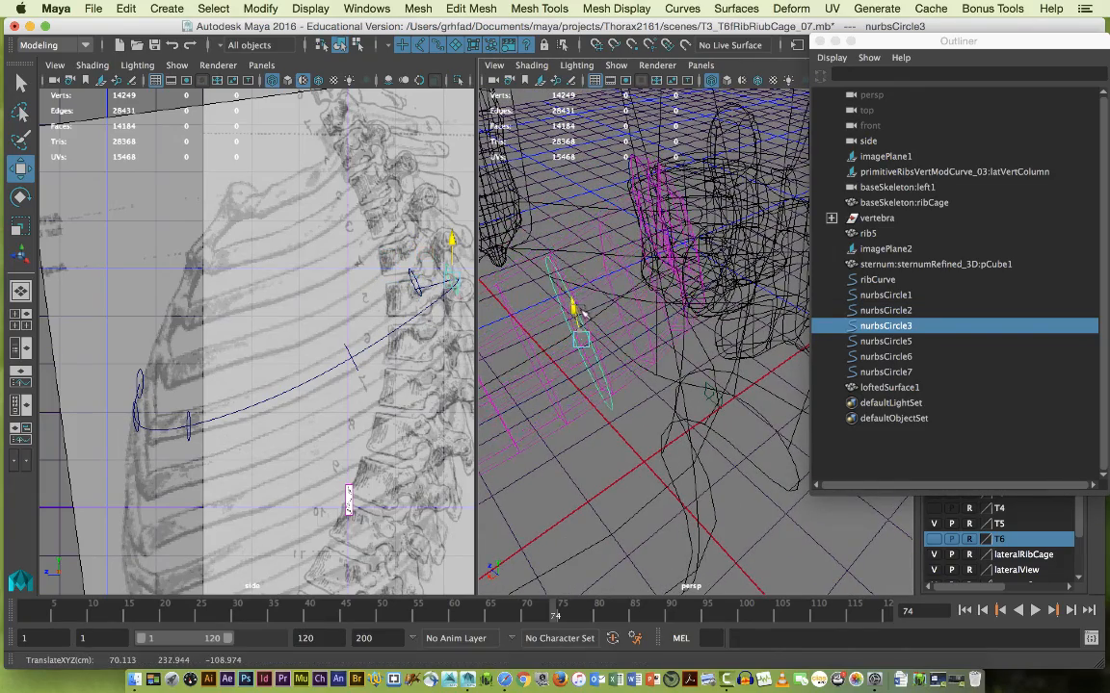
{"action": "left_click_drag", "start_coordinate": [717, 353], "coordinate": [626, 381], "text": "alt"}
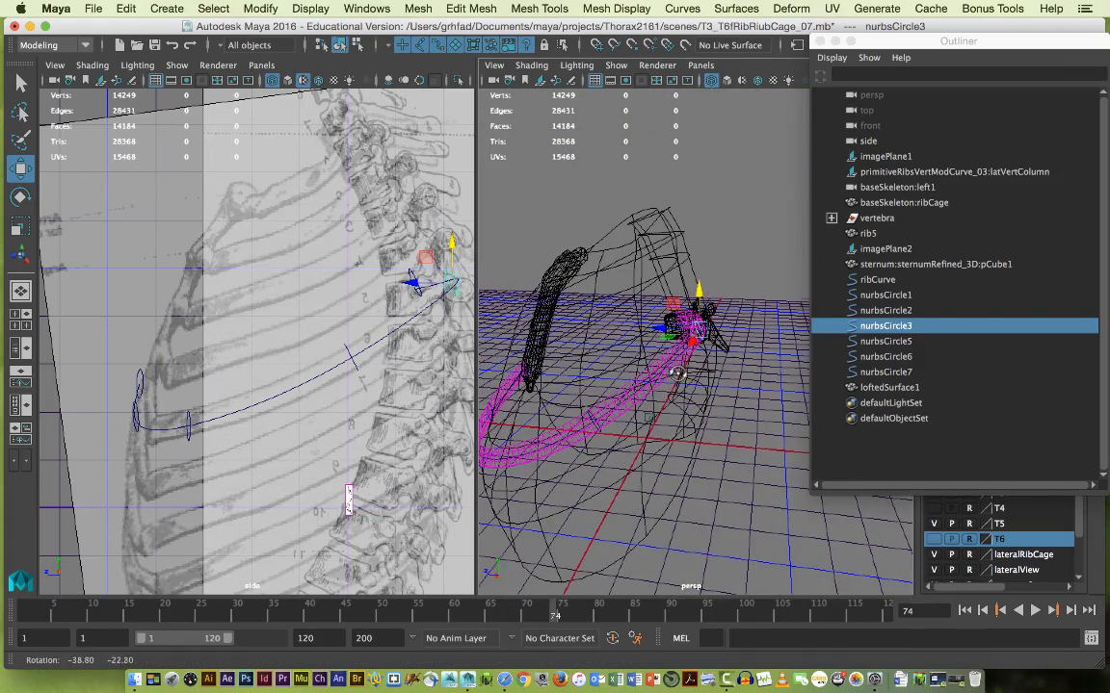
Display the rib, sternum and vertebra meshes over the side-view reference image and clear the selection.
{"action": "middle_click_drag", "start_coordinate": [408, 442], "coordinate": [382, 374], "text": "alt"}
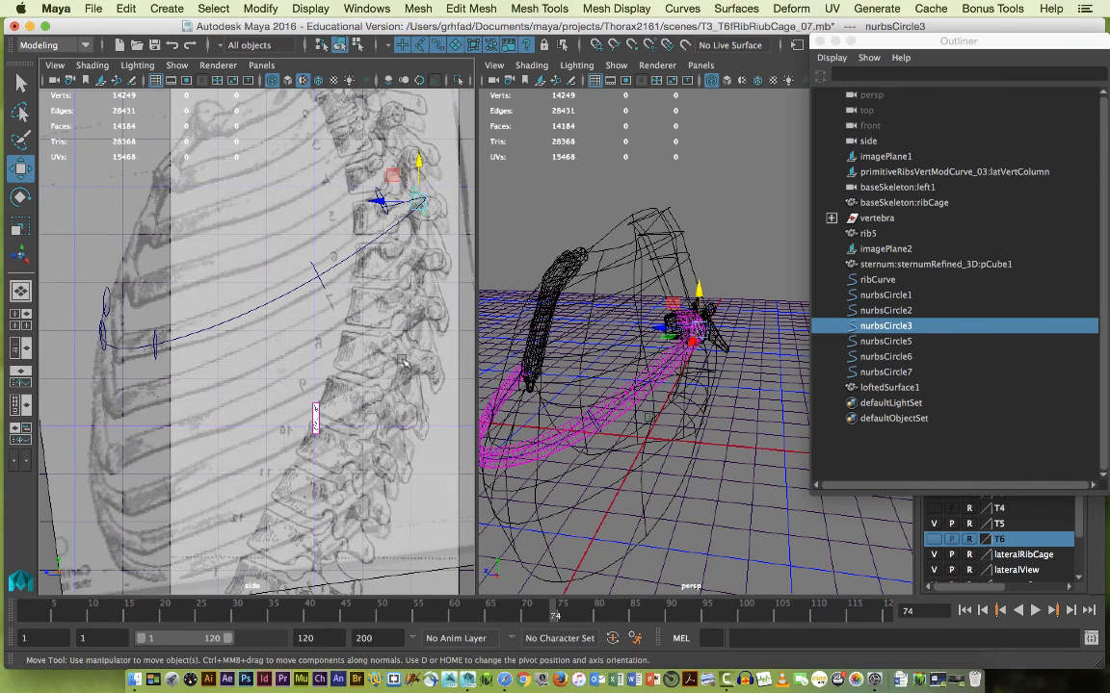
{"action": "left_click", "coordinate": [176, 65]}
{"action": "left_click", "coordinate": [216, 162]}
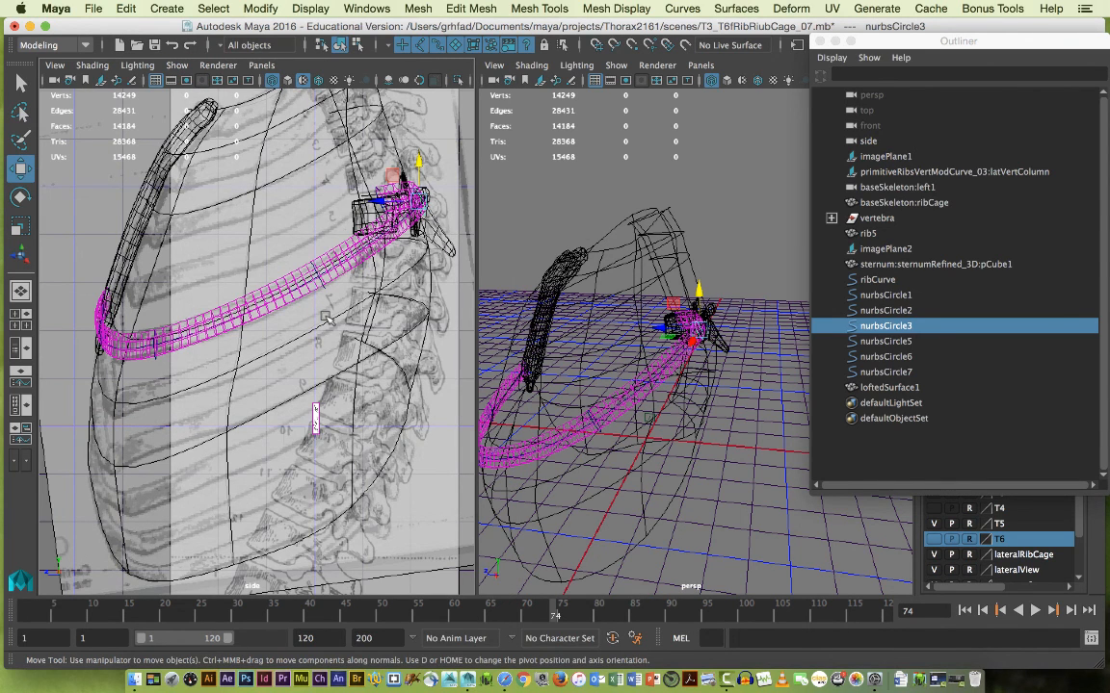
{"action": "left_click_drag", "start_coordinate": [561, 305], "coordinate": [688, 332], "text": "alt"}
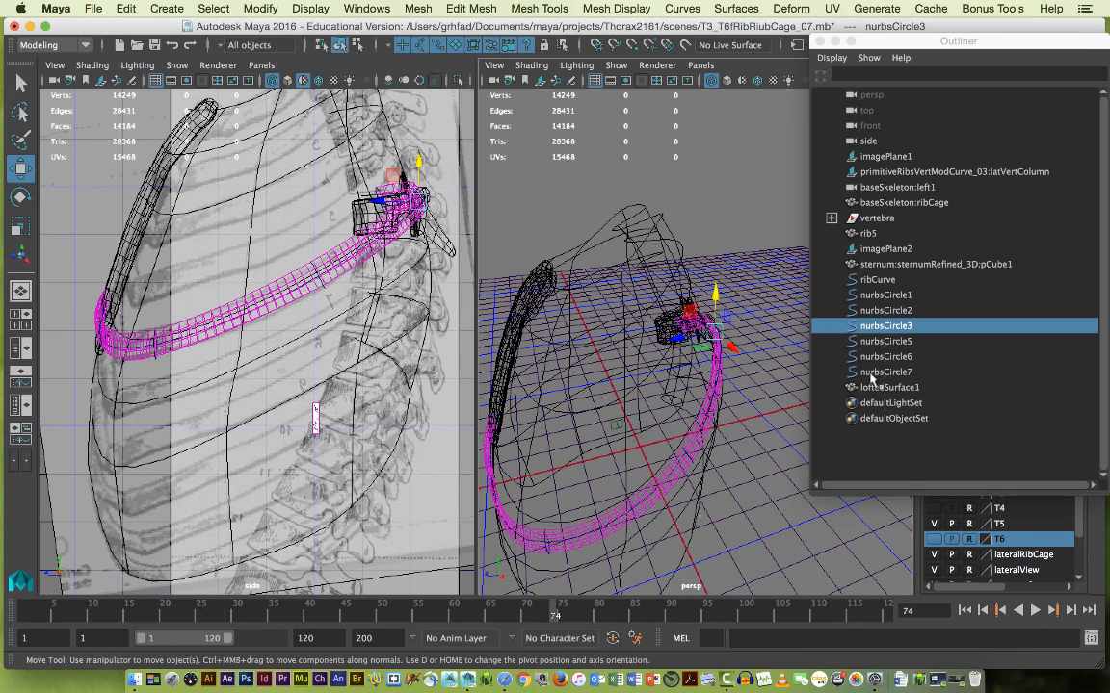
{"action": "left_click", "coordinate": [875, 281]}
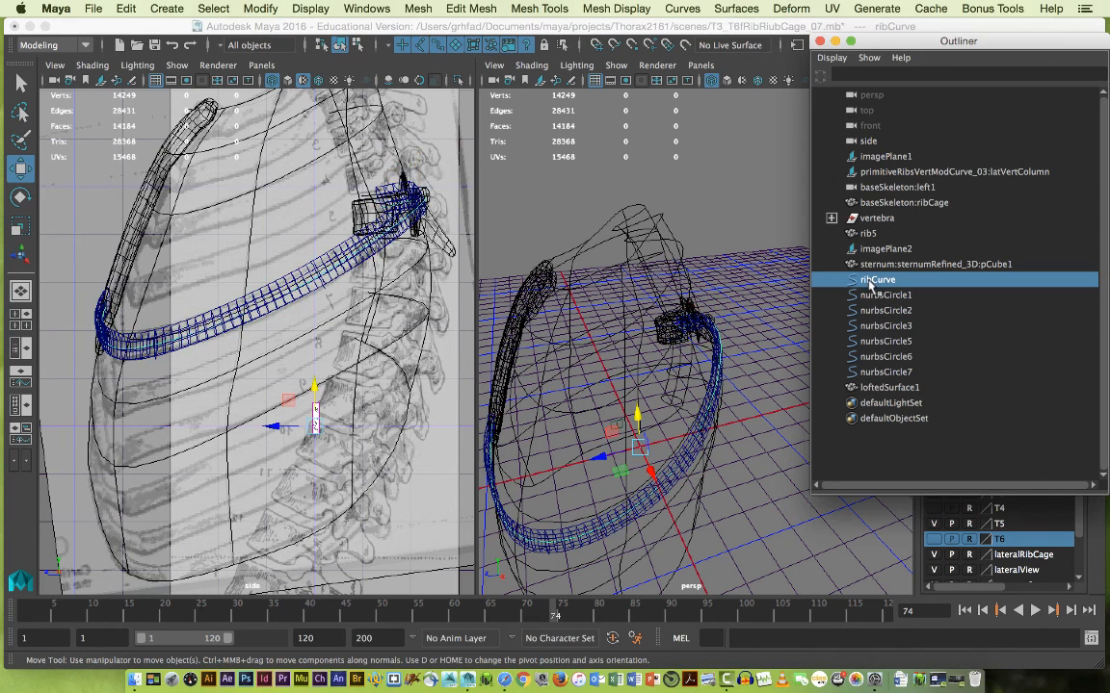
{"action": "left_click", "coordinate": [723, 324]}
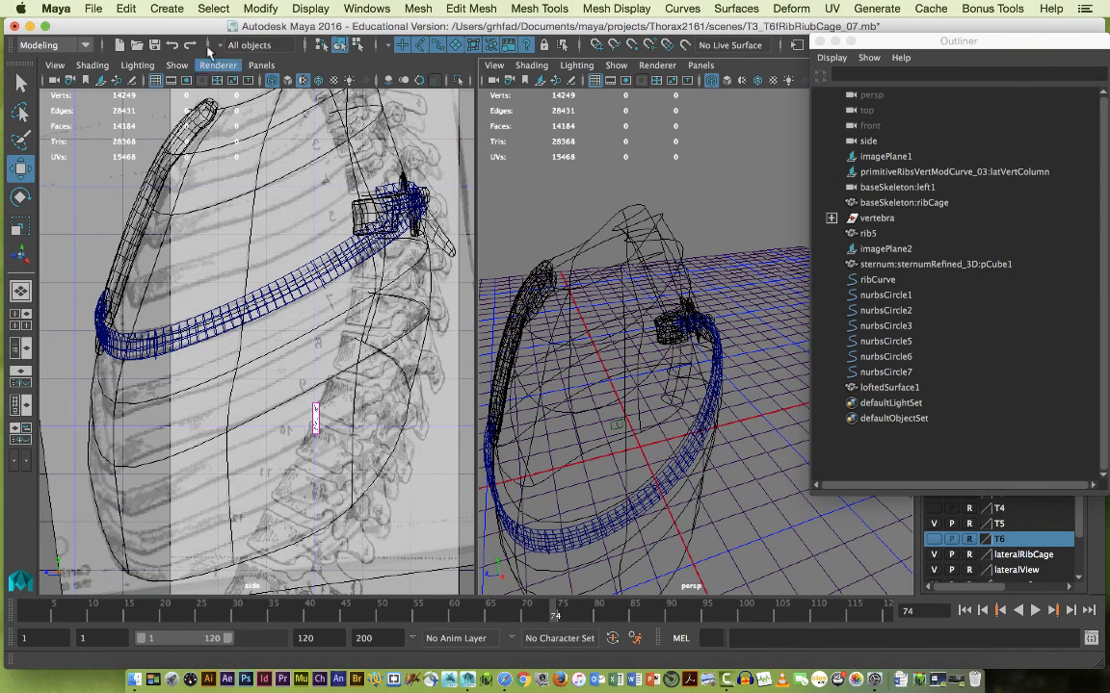
Save the scene under the new name T3-T6RibVidieo_01.mb in the scenes folder.
{"action": "left_click", "coordinate": [94, 9]}
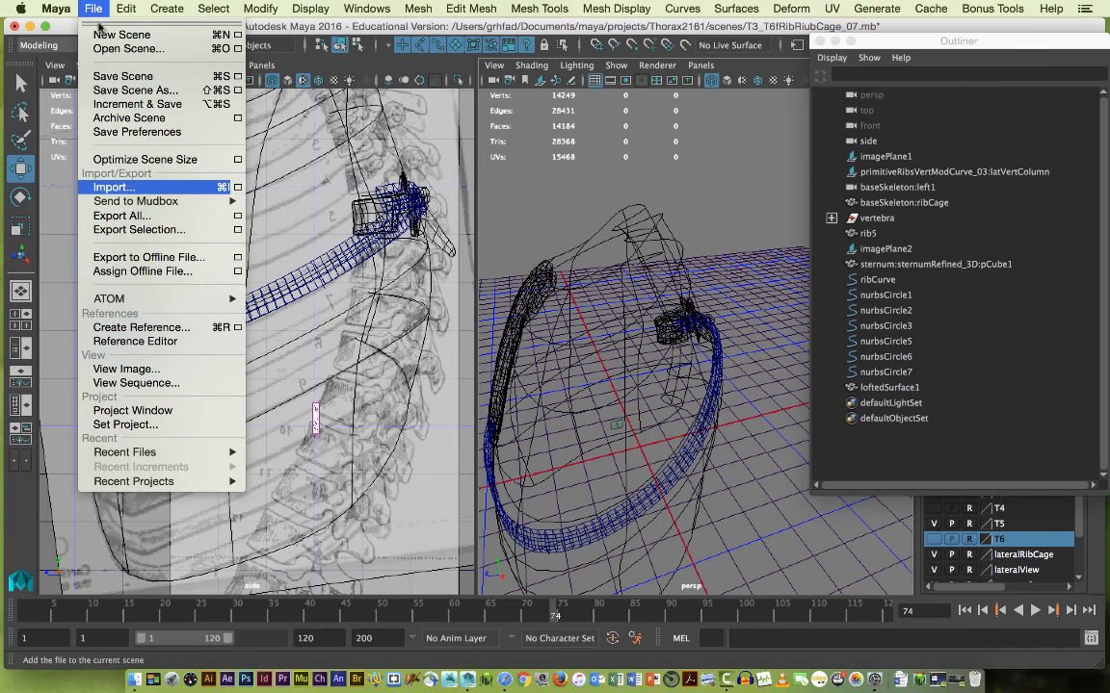
{"action": "left_click", "coordinate": [111, 91]}
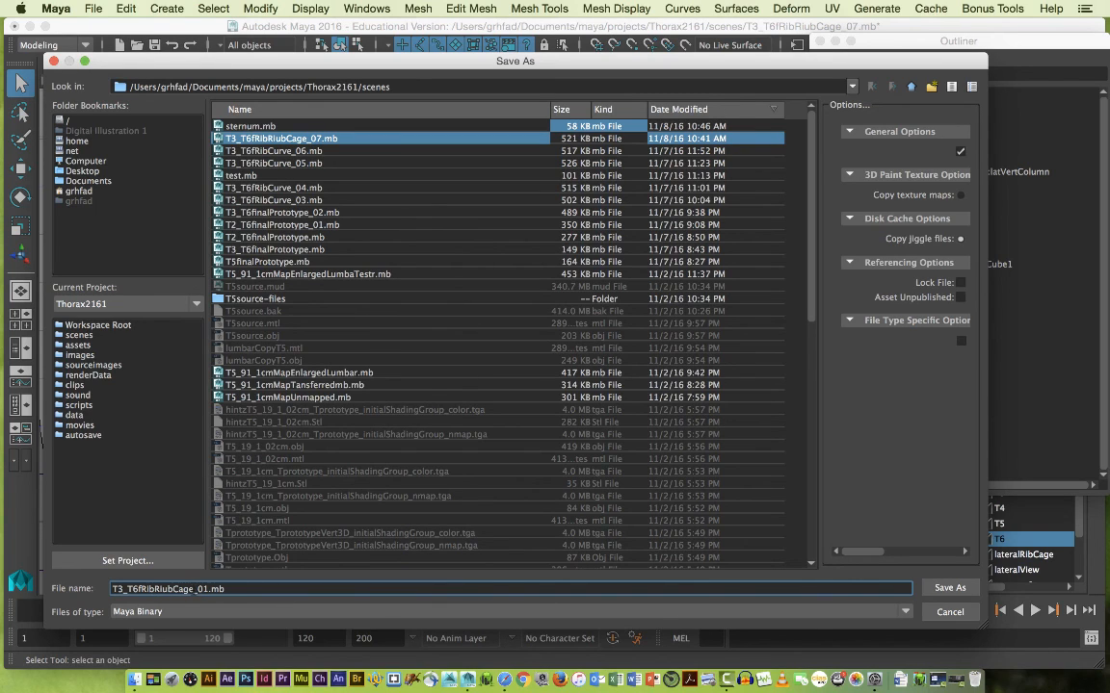
{"action": "left_click_drag", "start_coordinate": [194, 588], "coordinate": [127, 590]}
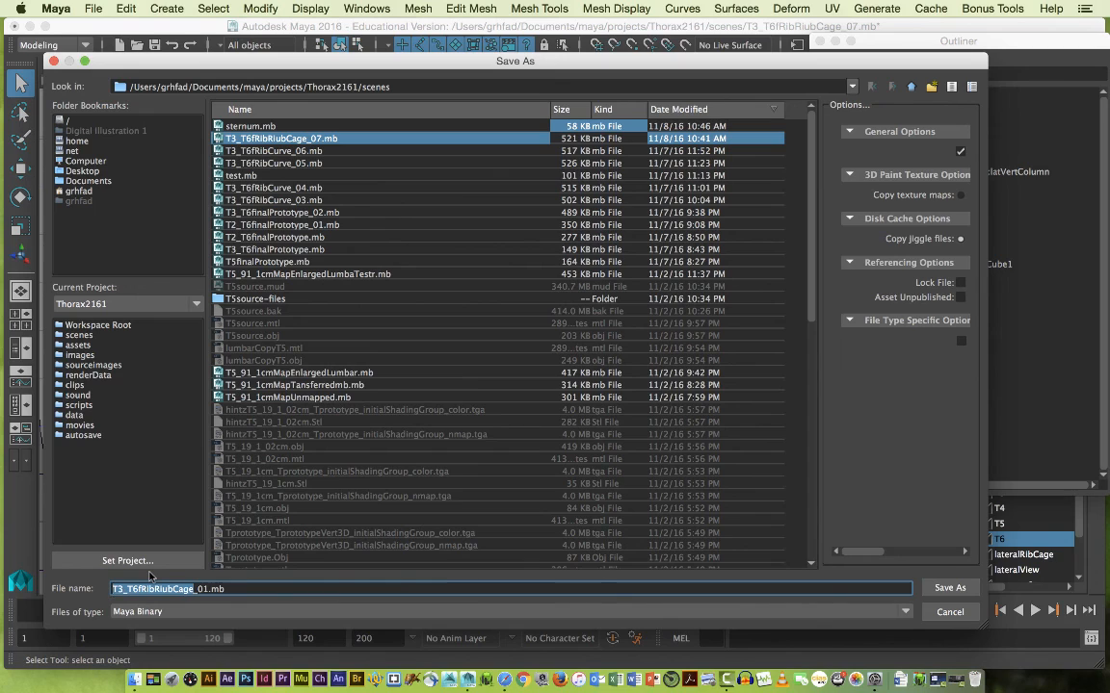
{"action": "type", "text": "T"}
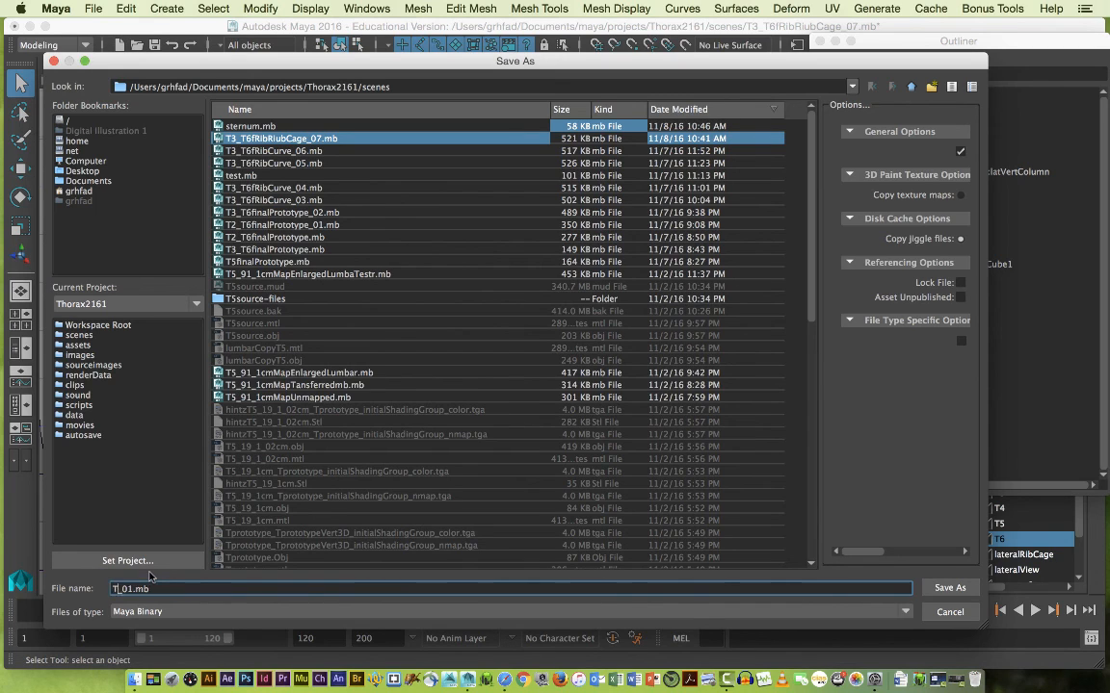
{"action": "type", "text": "3-T6RibVidlow"}
{"action": "key", "text": "BackSpace"}
{"action": "key", "text": "BackSpace"}
{"action": "type", "text": "eo"}
{"action": "key", "text": "Return"}
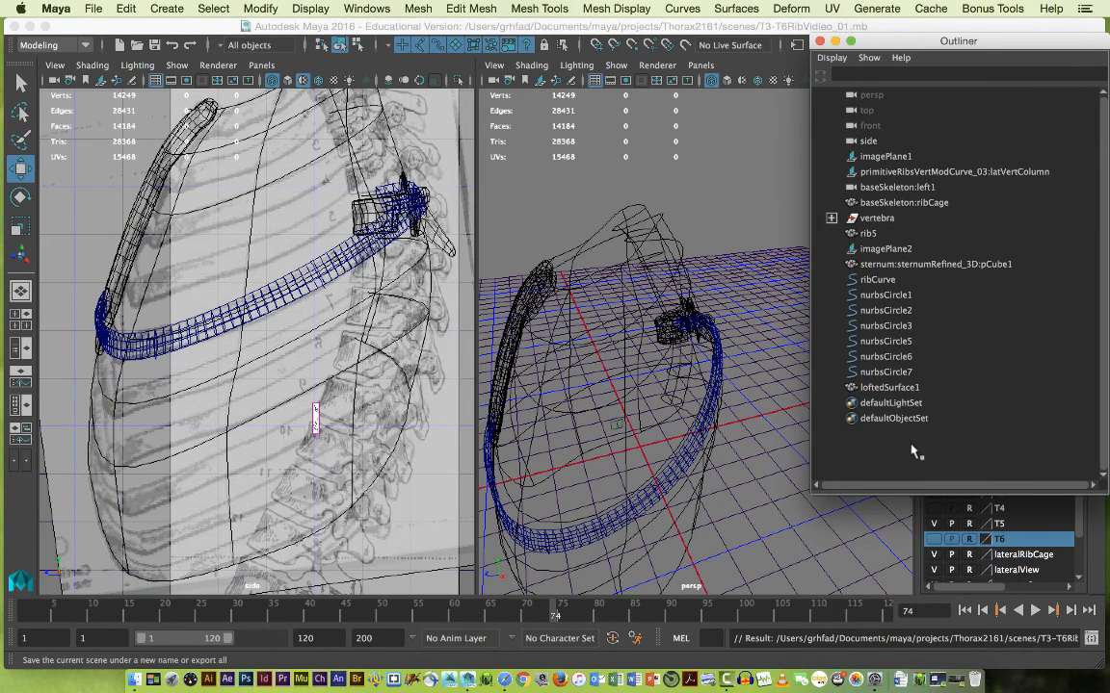
Select nurbsCircle5 near the front of the rib and rotate it about X to about -14.1 degrees.
{"action": "left_click_drag", "start_coordinate": [544, 553], "coordinate": [599, 551], "text": "alt"}
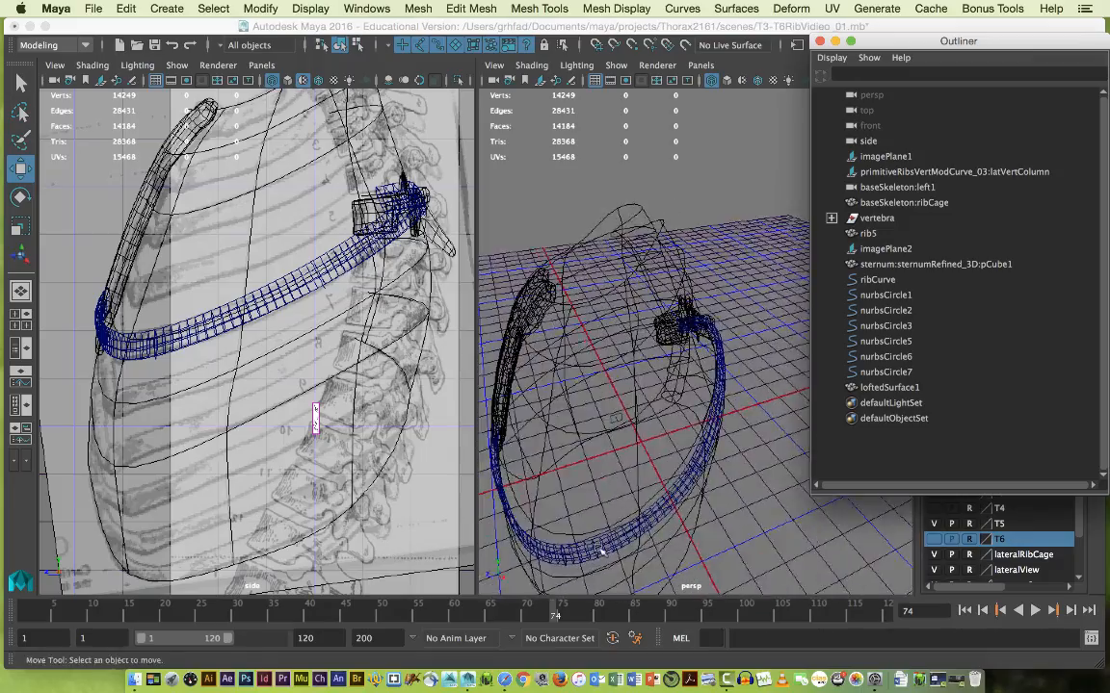
{"action": "middle_click_drag", "start_coordinate": [601, 552], "coordinate": [690, 474], "text": "alt"}
{"action": "left_click_drag", "start_coordinate": [690, 424], "coordinate": [616, 462], "text": "alt"}
{"action": "right_click_drag", "start_coordinate": [616, 453], "coordinate": [672, 443], "text": "alt"}
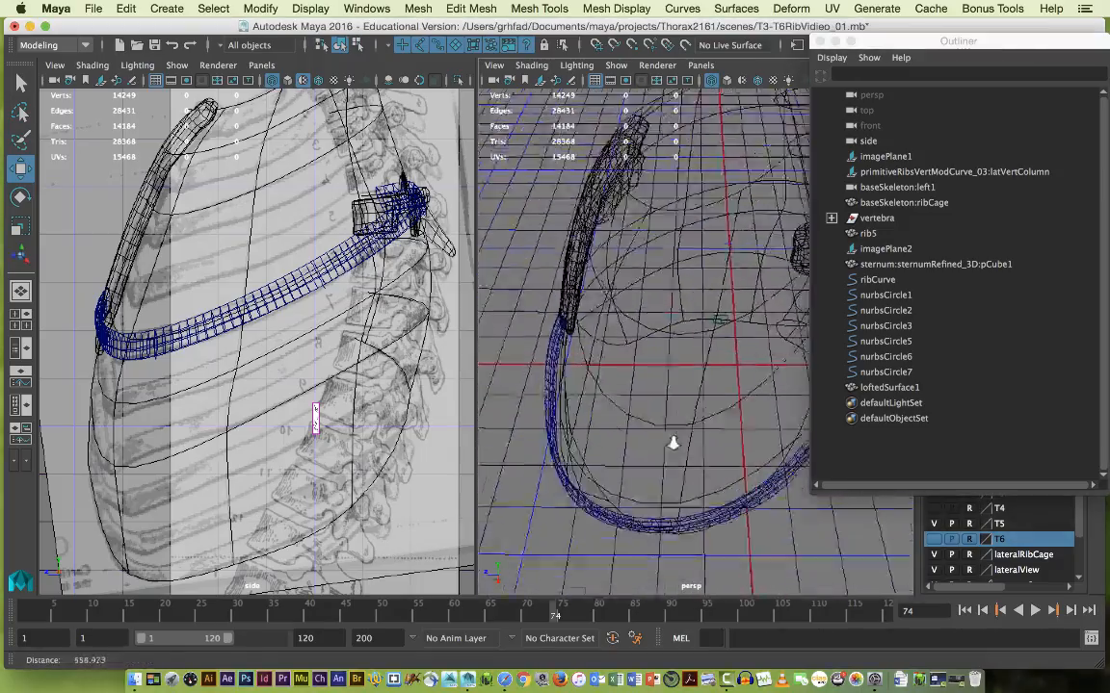
{"action": "left_click_drag", "start_coordinate": [672, 443], "coordinate": [680, 351], "text": "alt"}
{"action": "left_click", "coordinate": [872, 373]}
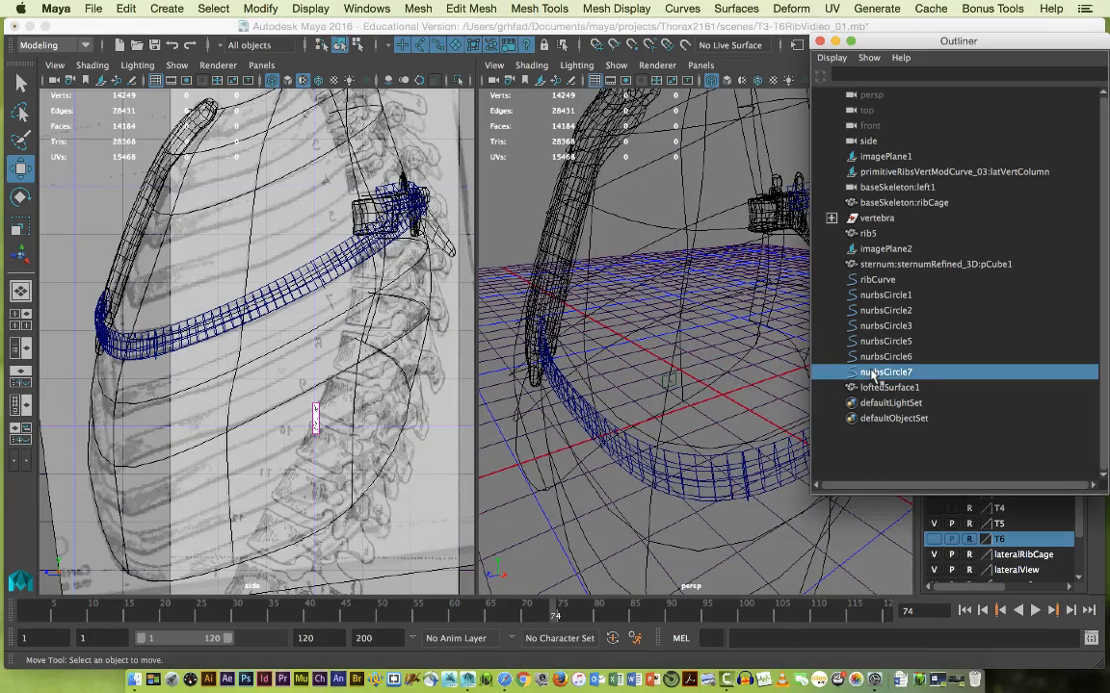
{"action": "left_click", "coordinate": [874, 357]}
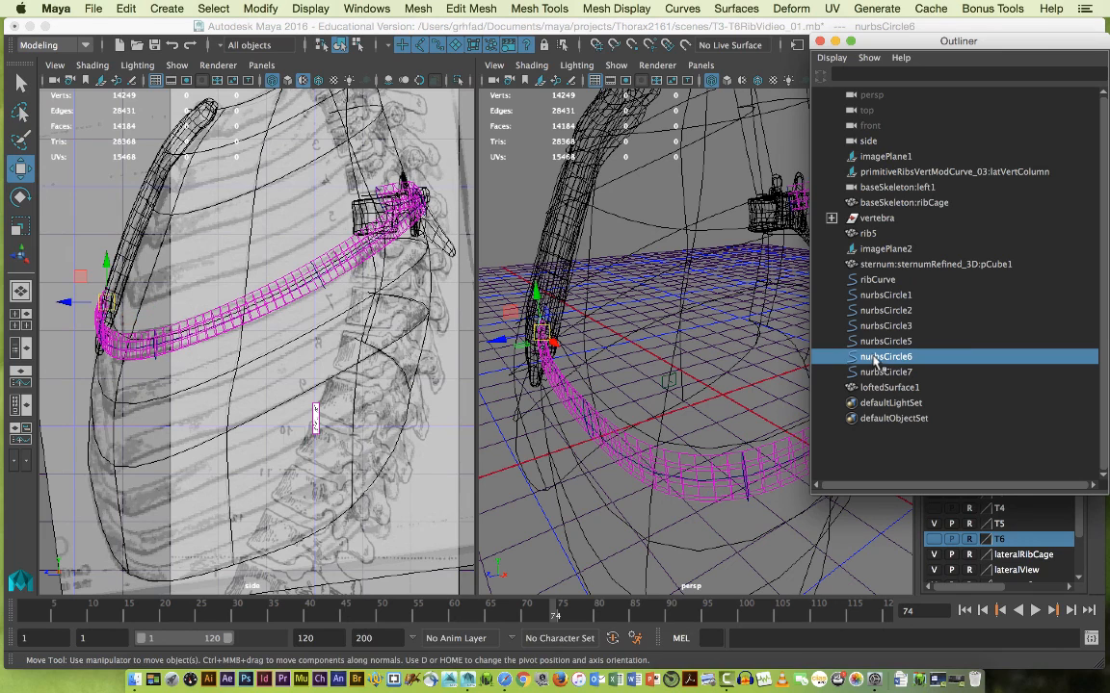
{"action": "left_click", "coordinate": [871, 345]}
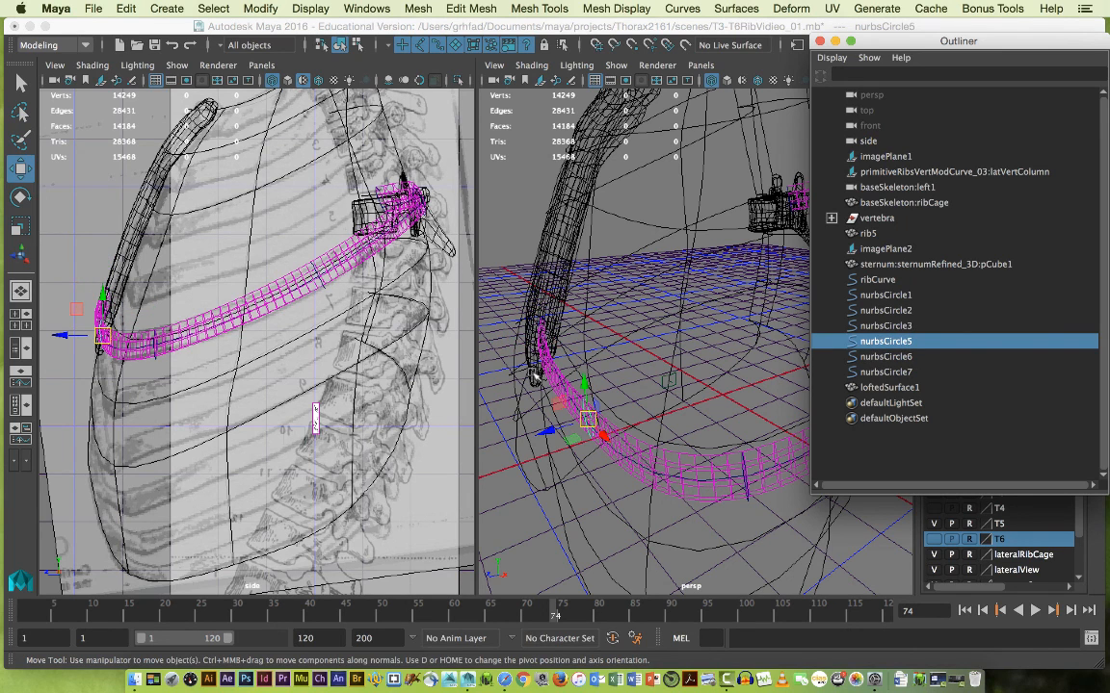
{"action": "key", "text": "e"}
{"action": "left_click_drag", "start_coordinate": [566, 398], "coordinate": [574, 400]}
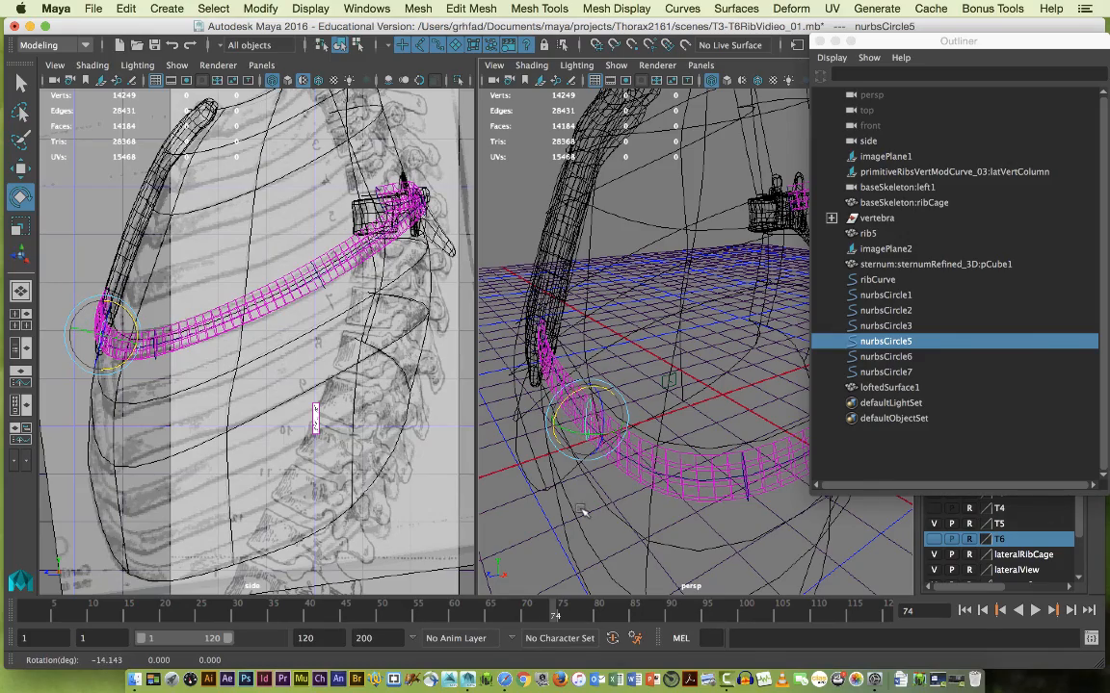
Rotate nurbsCircle5 further about X to about -20.4 degrees, clear the selection and review the rib's front end.
{"action": "left_click_drag", "start_coordinate": [525, 461], "coordinate": [527, 549], "text": "alt"}
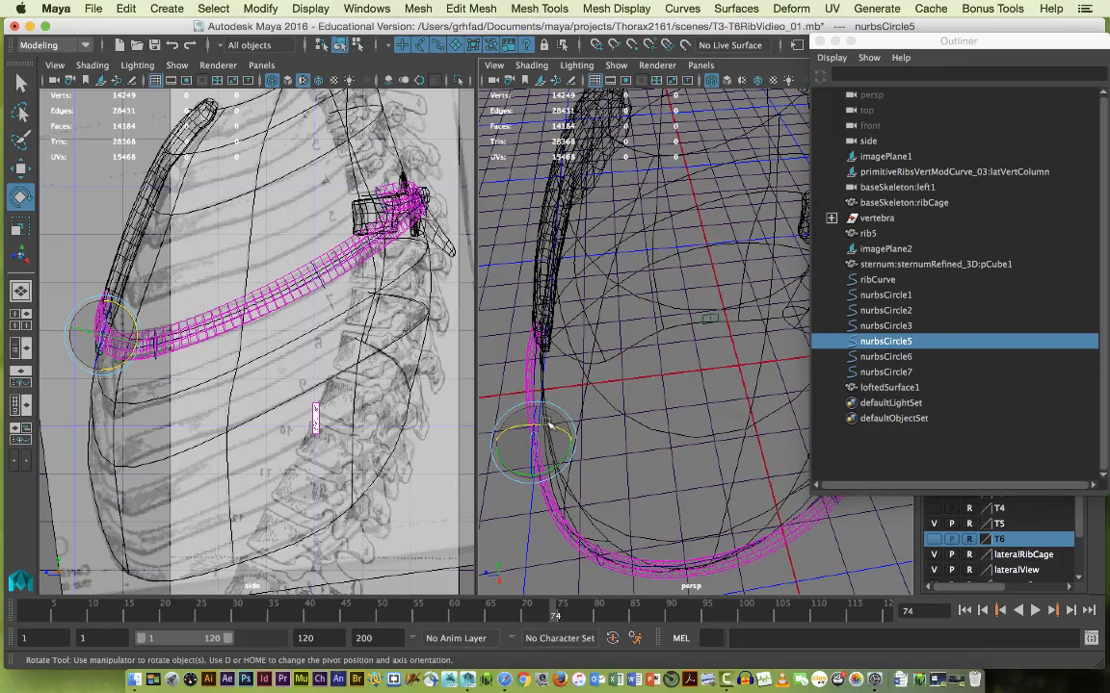
{"action": "left_click_drag", "start_coordinate": [551, 424], "coordinate": [555, 427]}
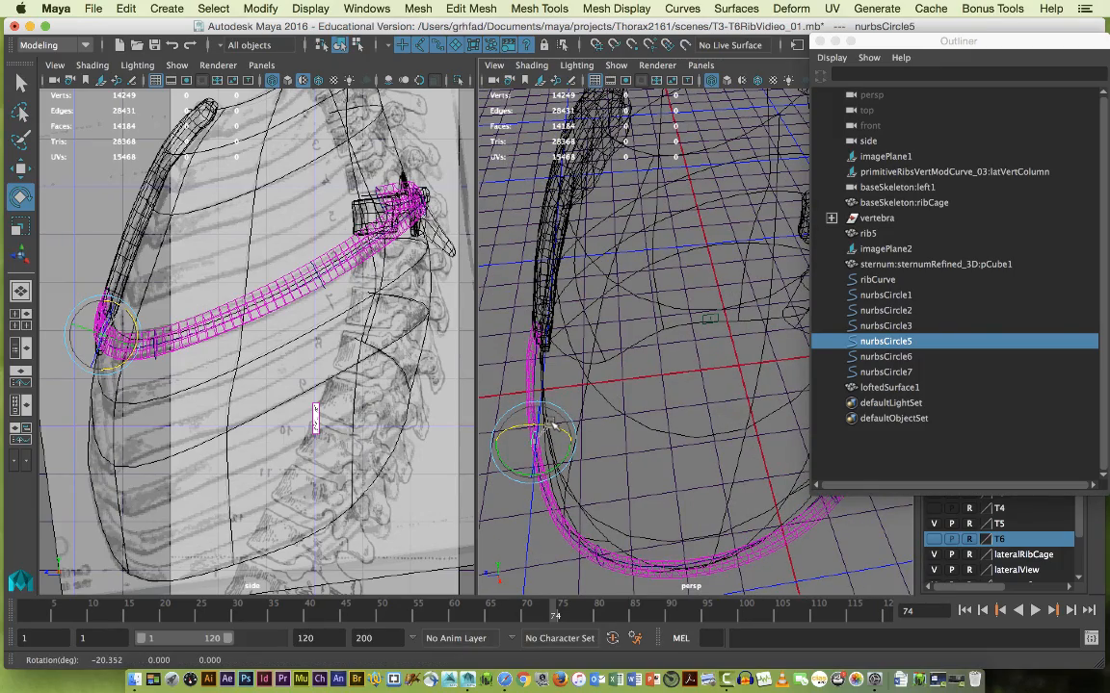
{"action": "left_click", "coordinate": [547, 550]}
{"action": "left_click_drag", "start_coordinate": [568, 550], "coordinate": [435, 487], "text": "alt"}
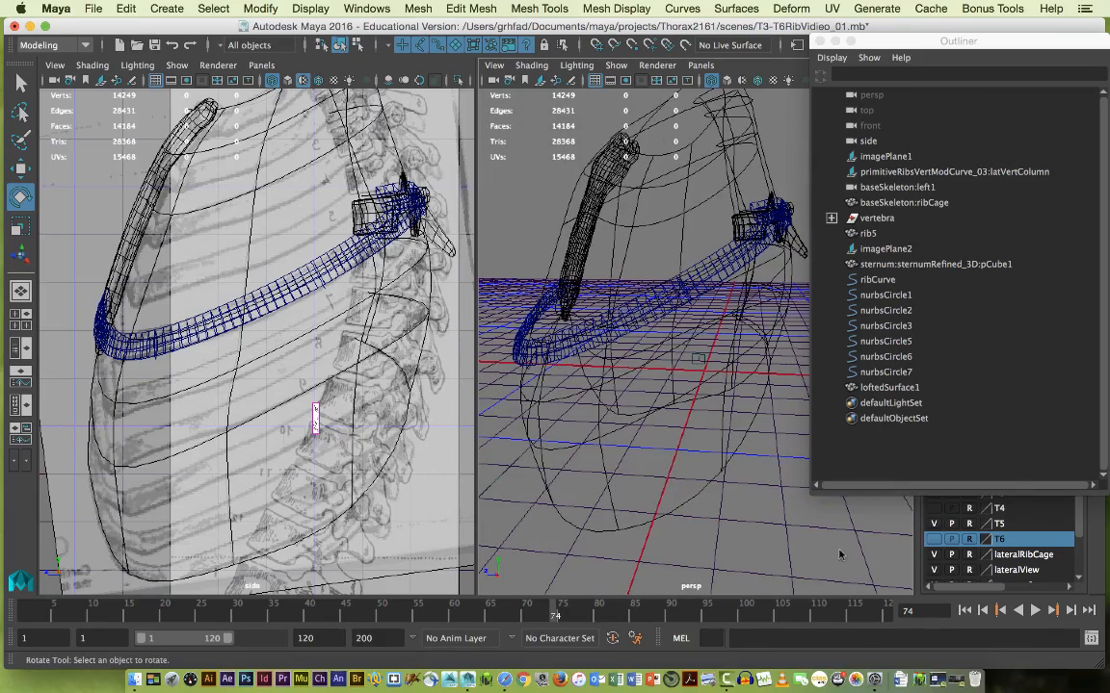